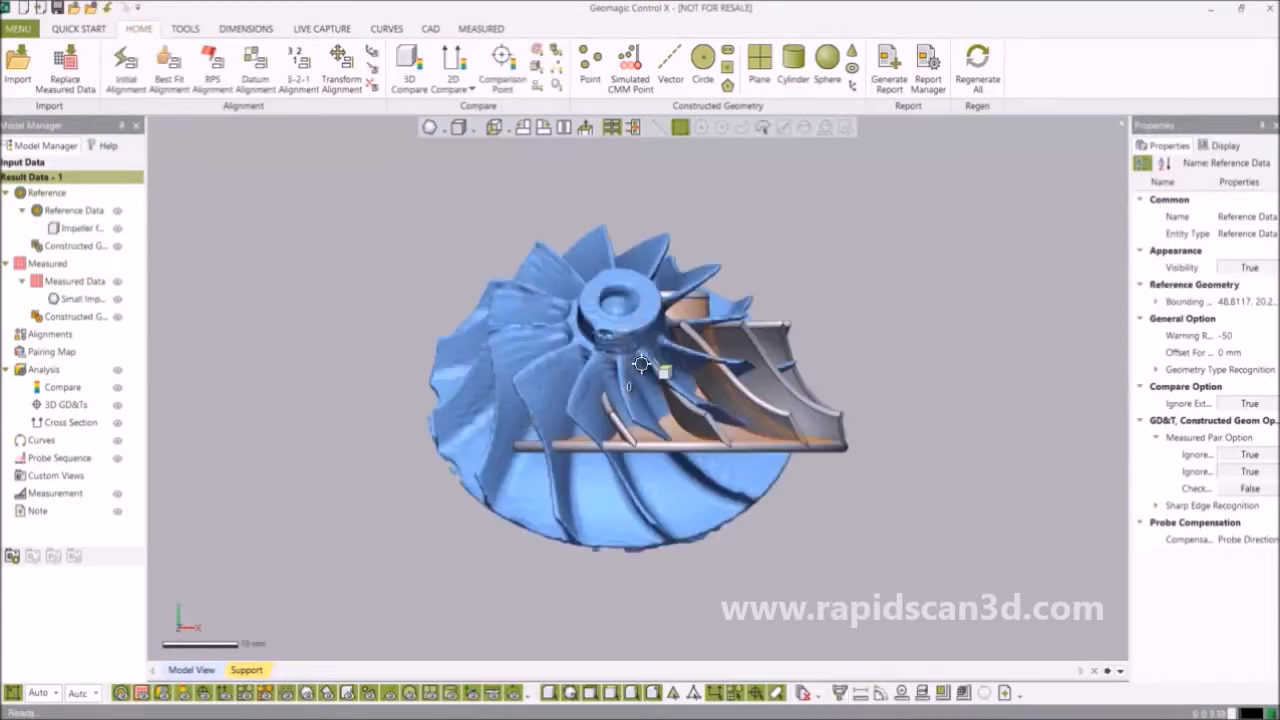
Inspect the impeller from several angles, hiding and reshowing the reference mesh and measured scan.
right_drag(792, 358, 714, 440)
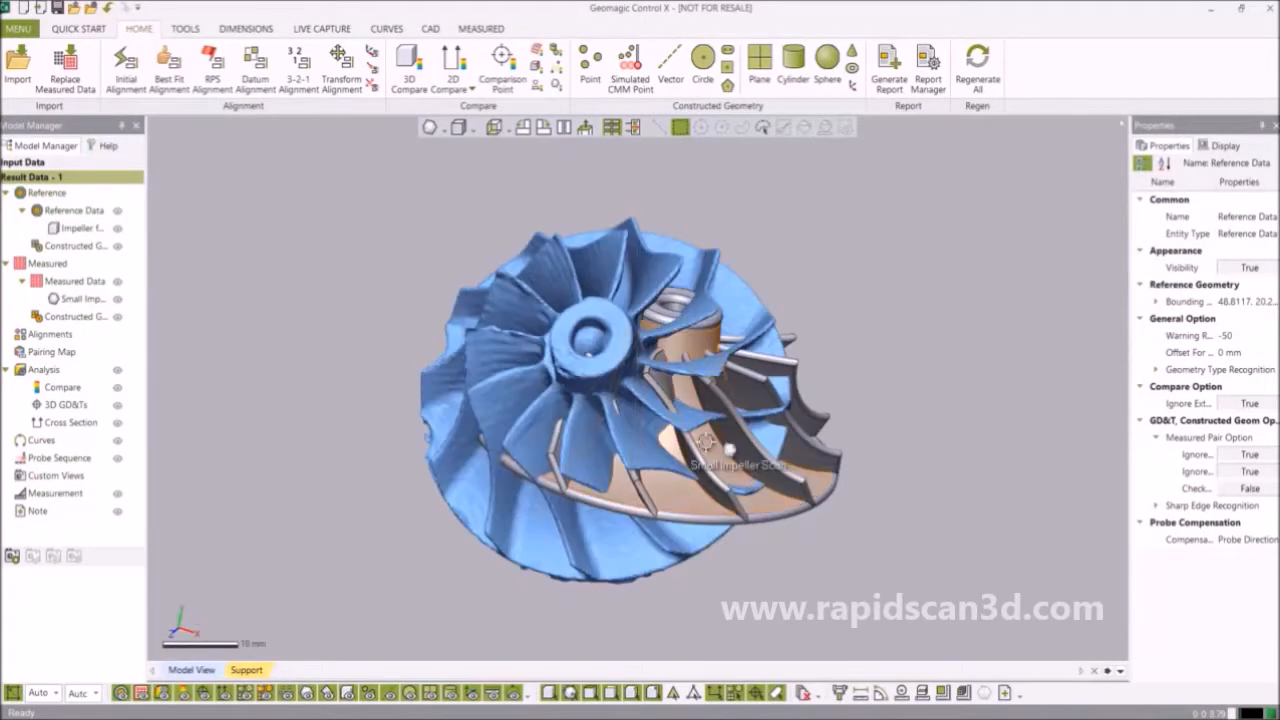
right_drag(893, 307, 712, 368)
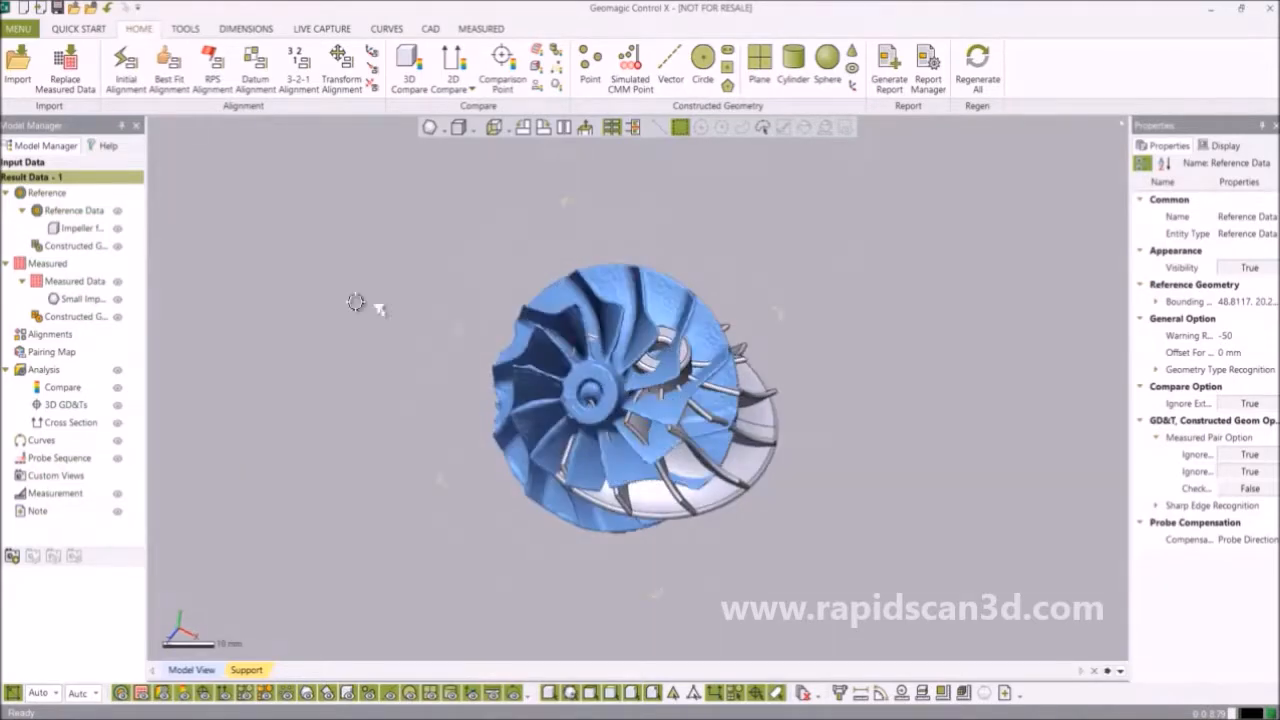
click(118, 228)
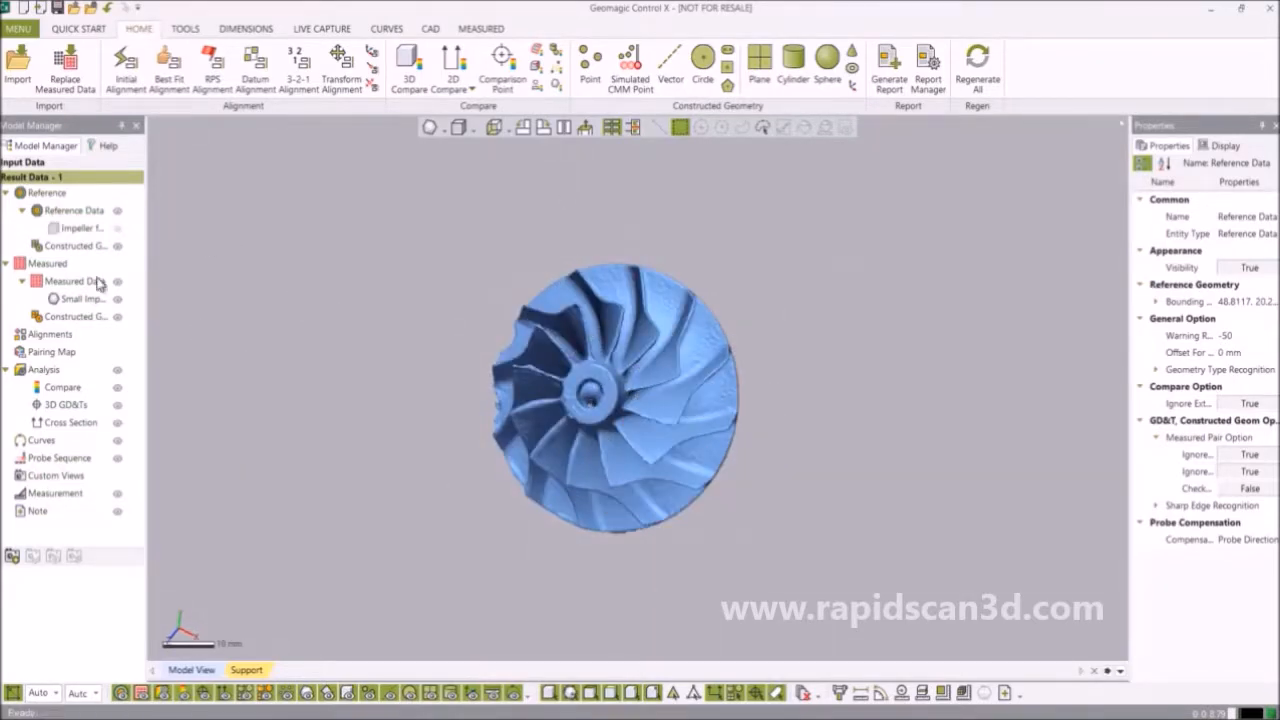
click(117, 301)
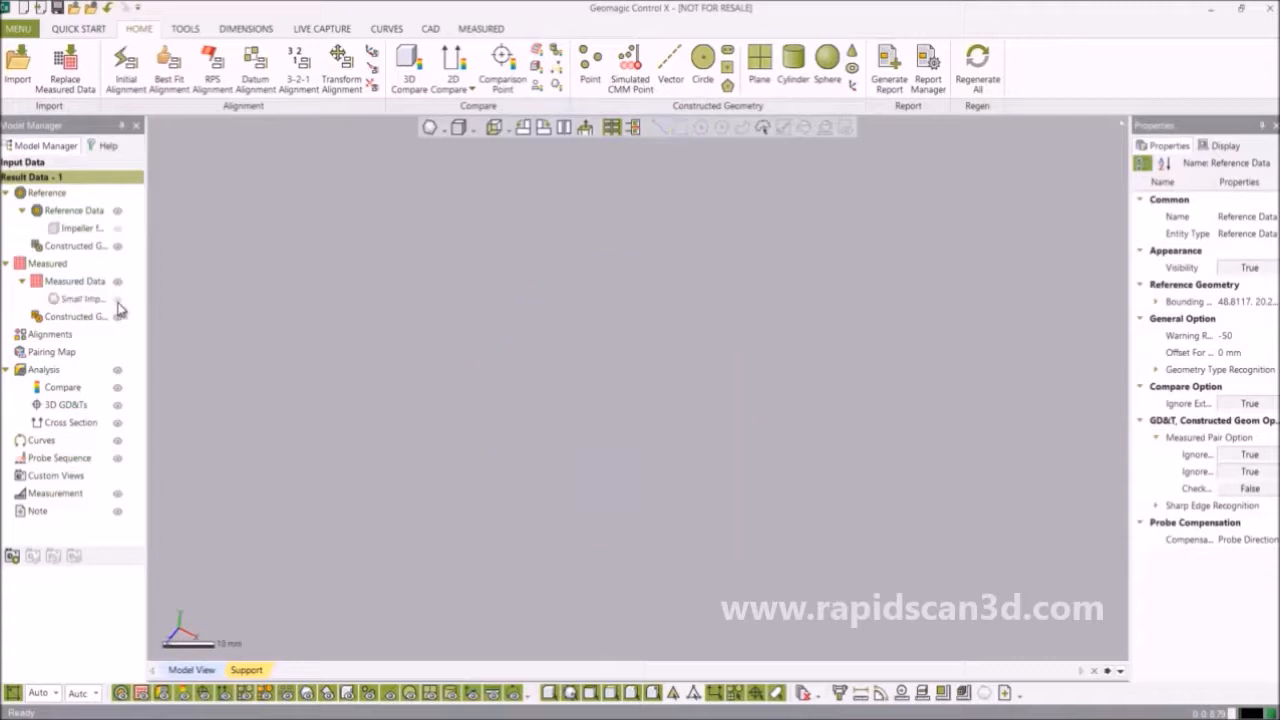
click(118, 228)
right_drag(549, 424, 553, 535)
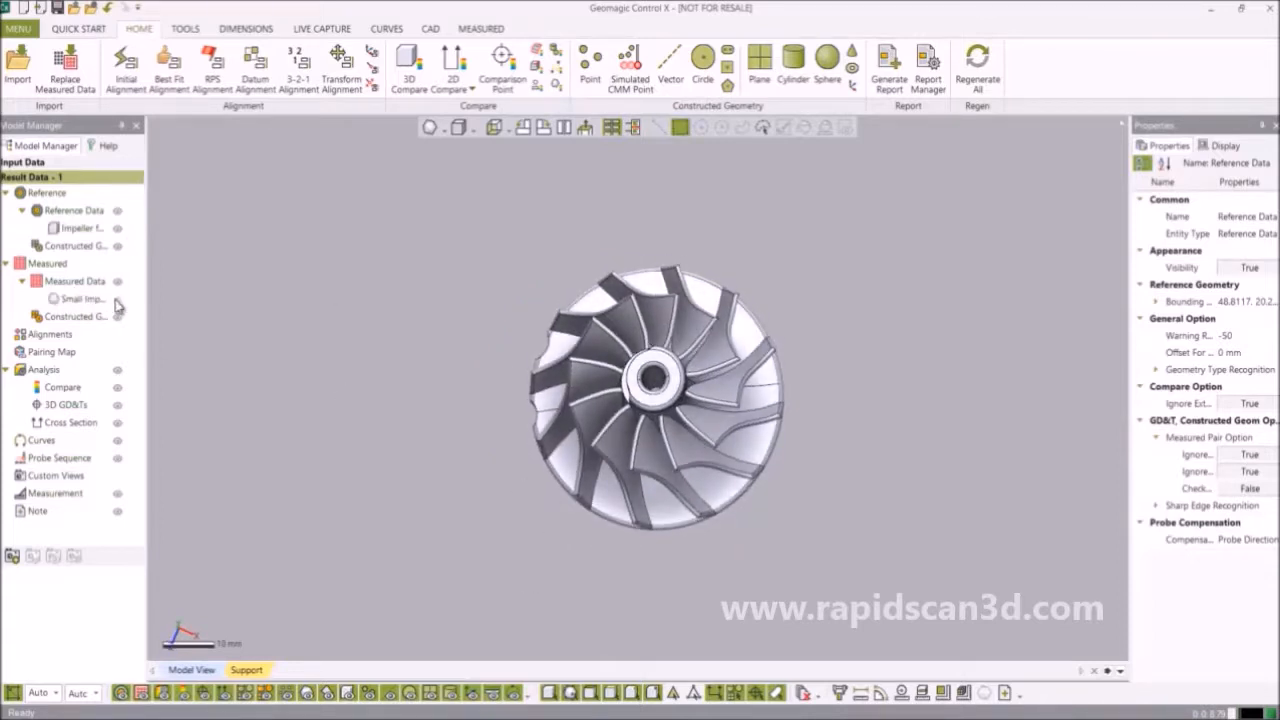
click(117, 299)
right_drag(541, 355, 541, 246)
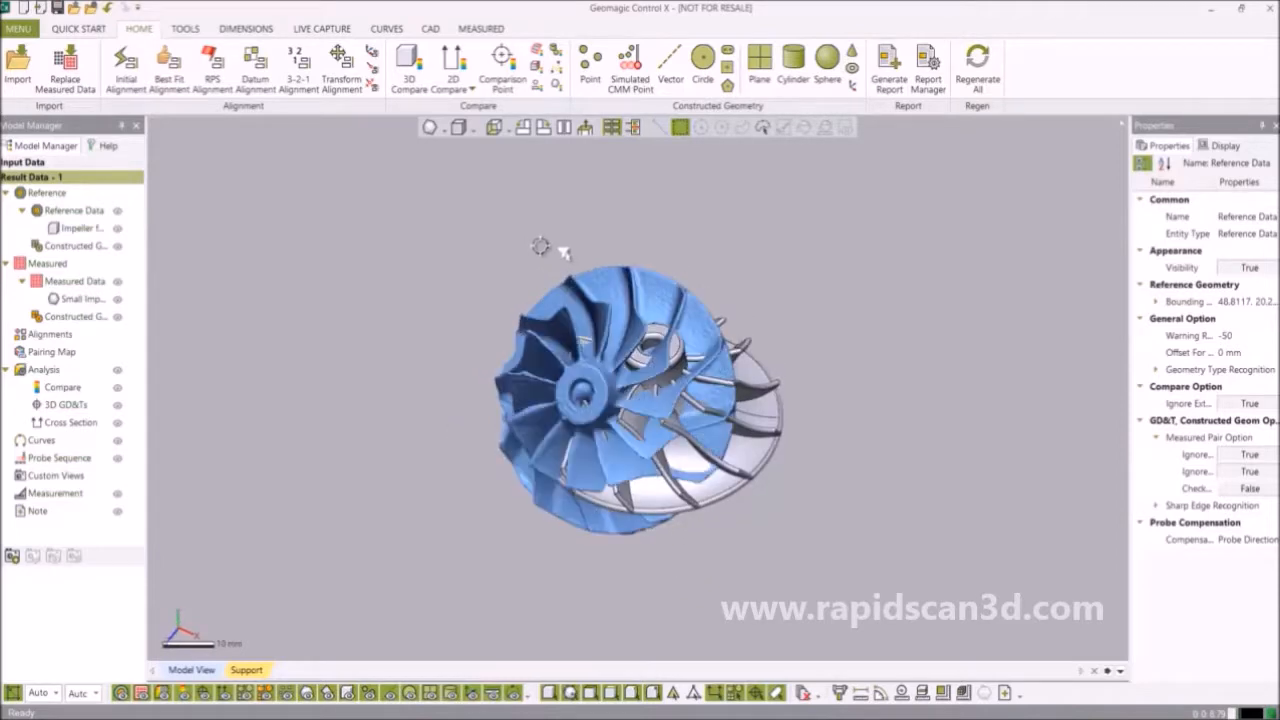
Run an Initial Alignment of the measured scan to the reference.
click(127, 80)
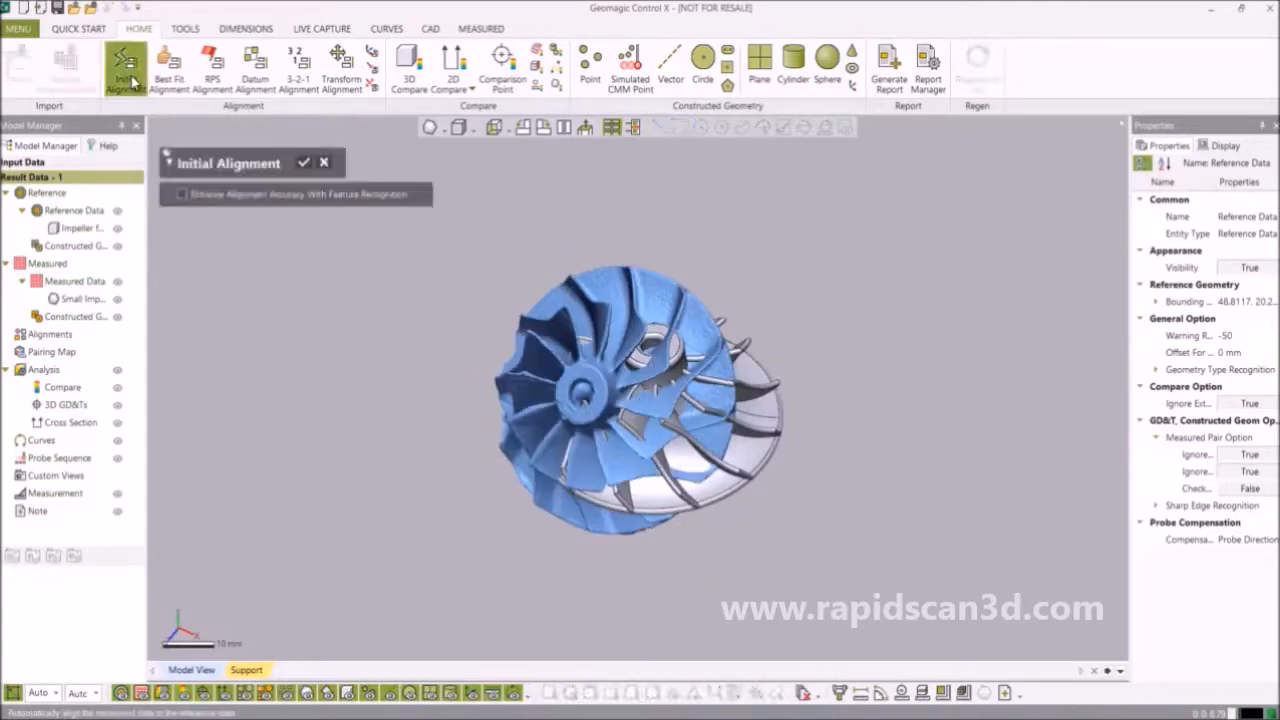
click(305, 163)
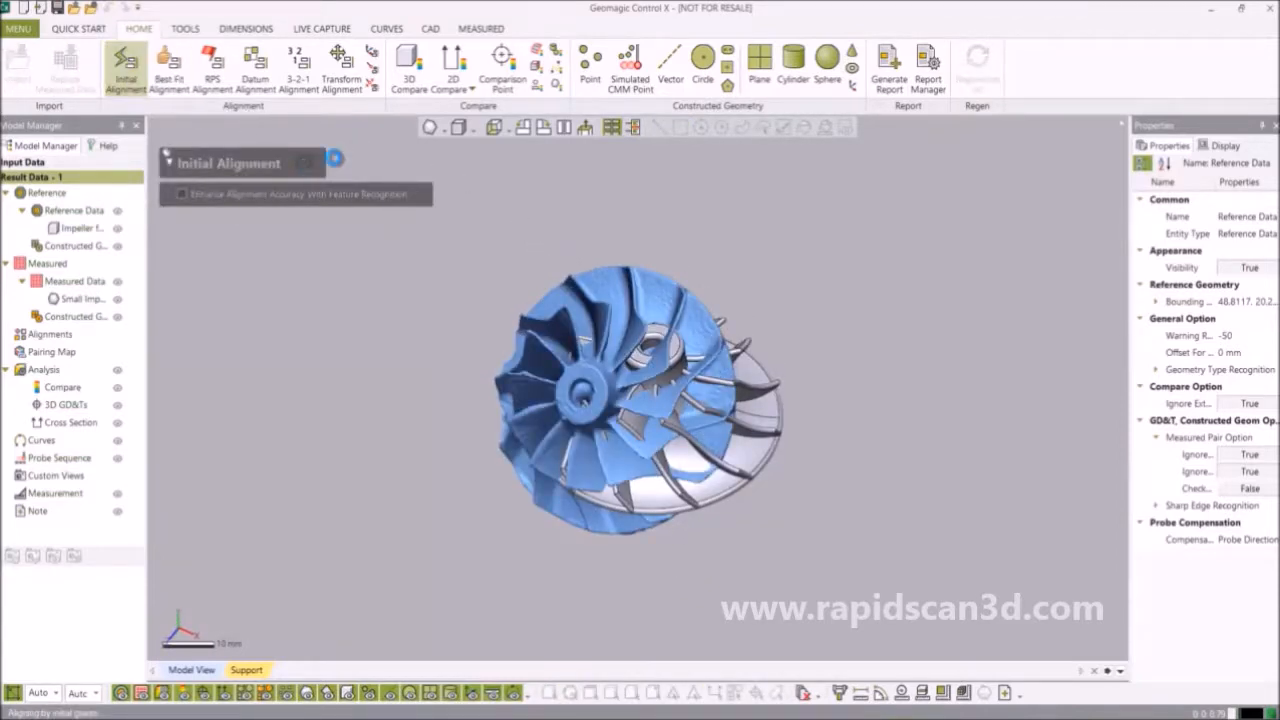
right_drag(716, 305, 727, 478)
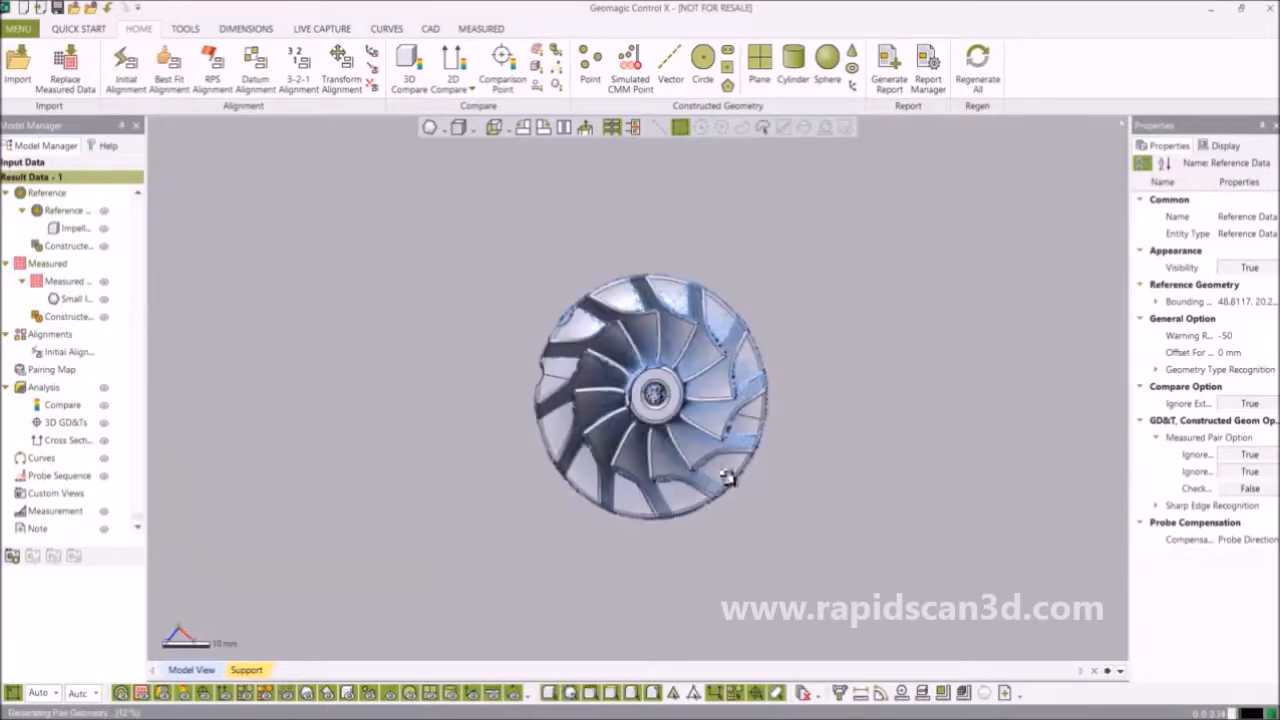
scroll(588, 351, up, 3)
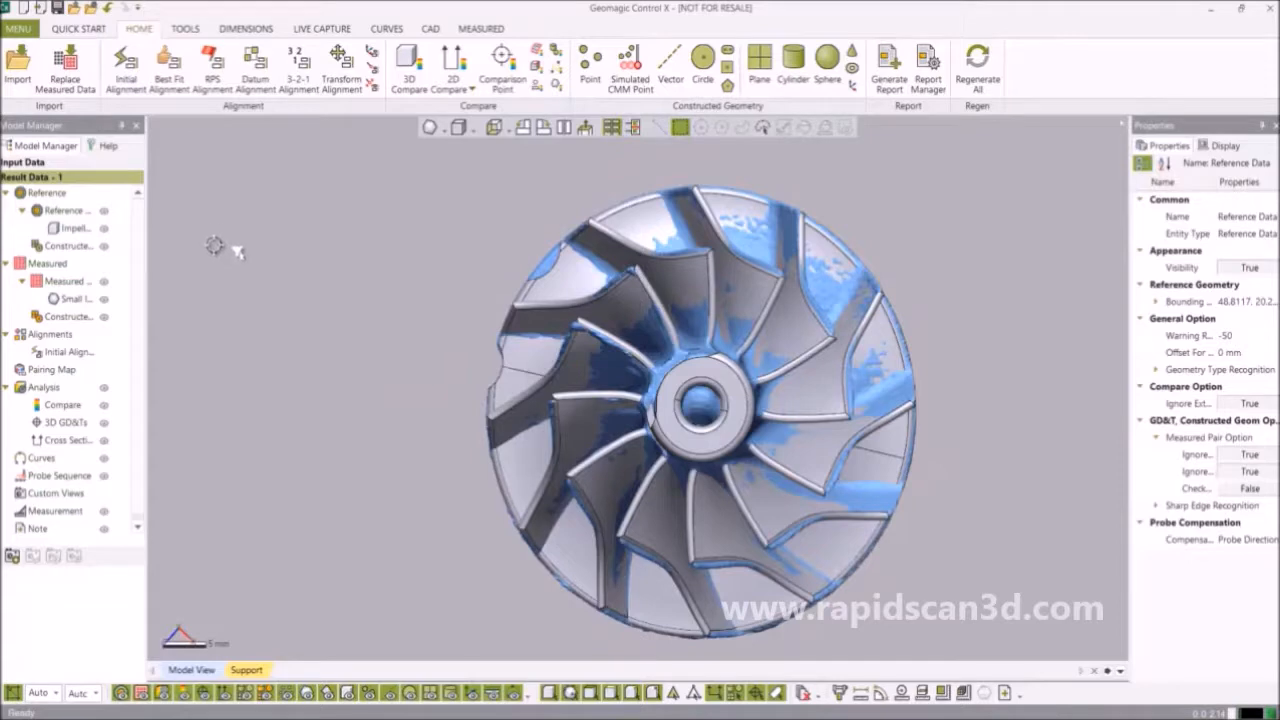
Add a Rotate And Translate transform, rotating the scan about Y by about -30.5° (Transform1).
click(341, 72)
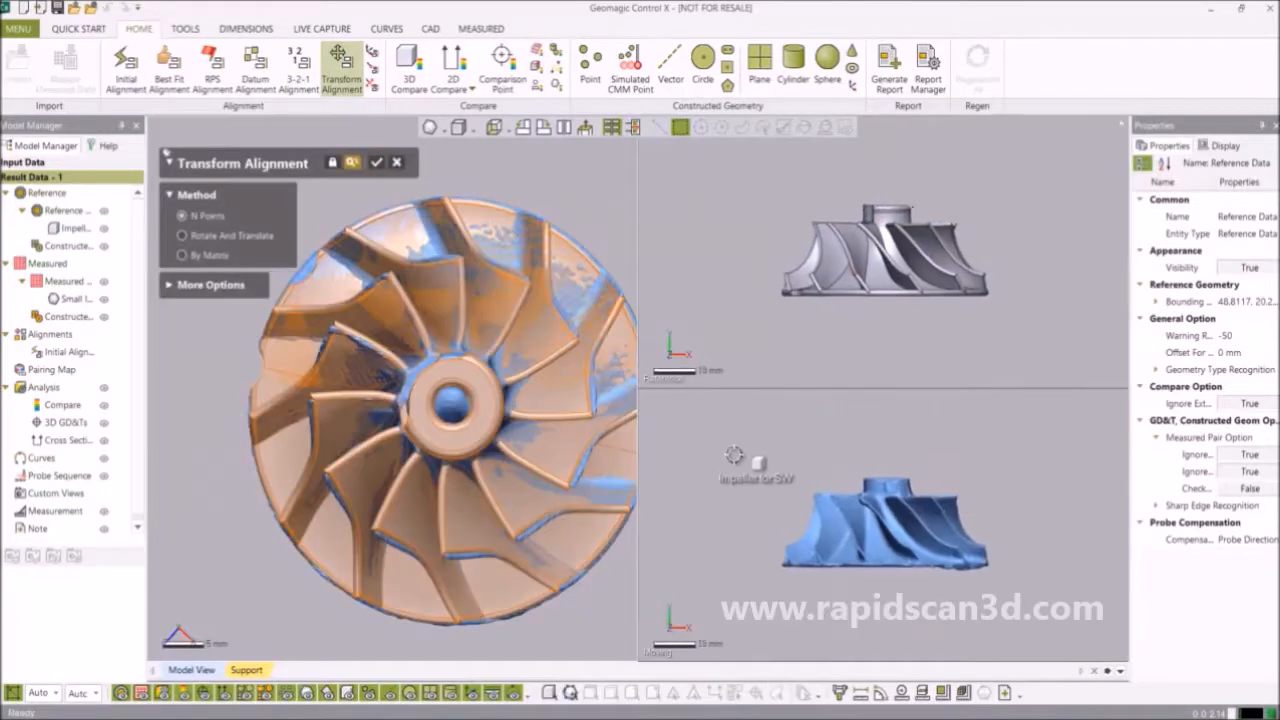
click(256, 240)
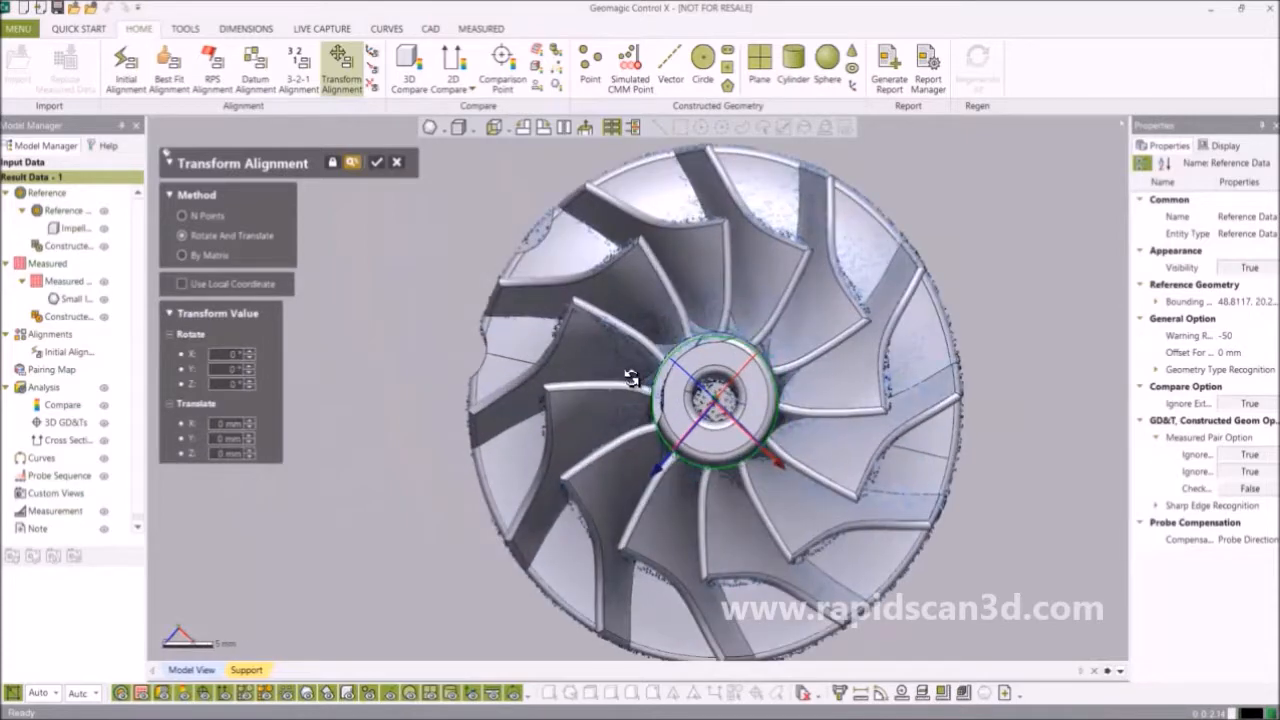
drag(657, 377, 686, 364)
scroll(760, 460, down, 4)
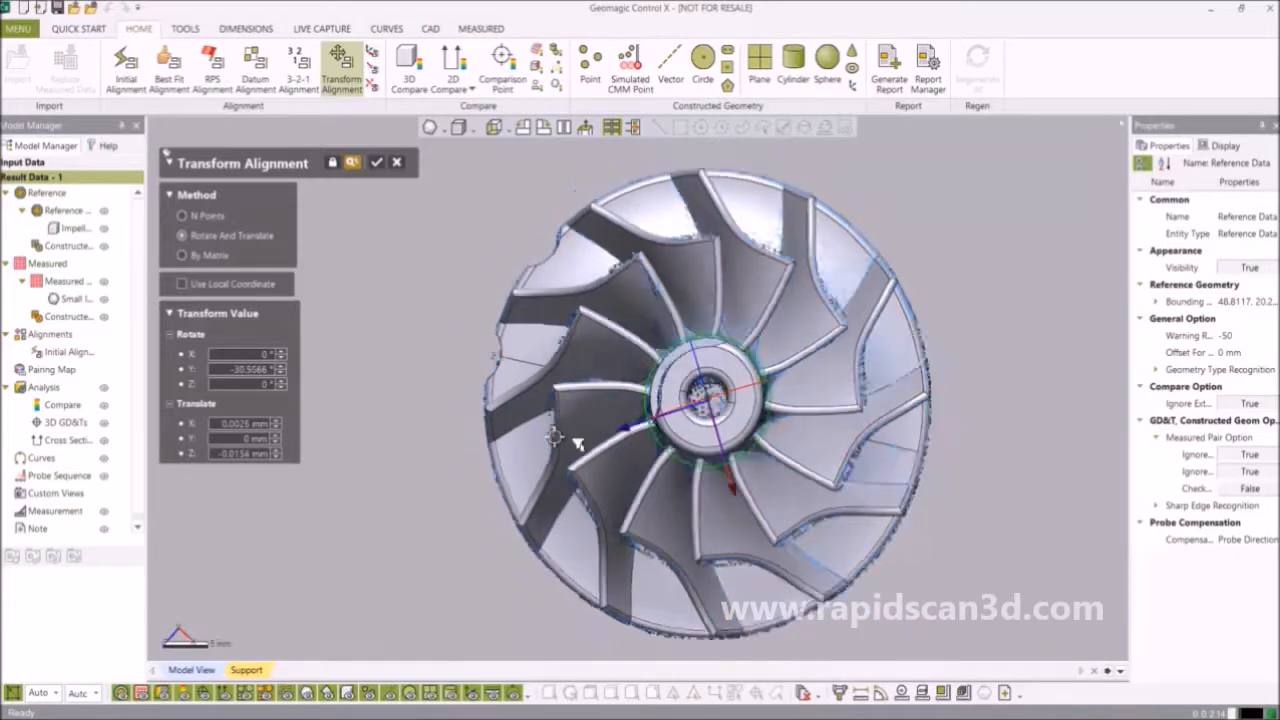
right_drag(829, 529, 907, 449)
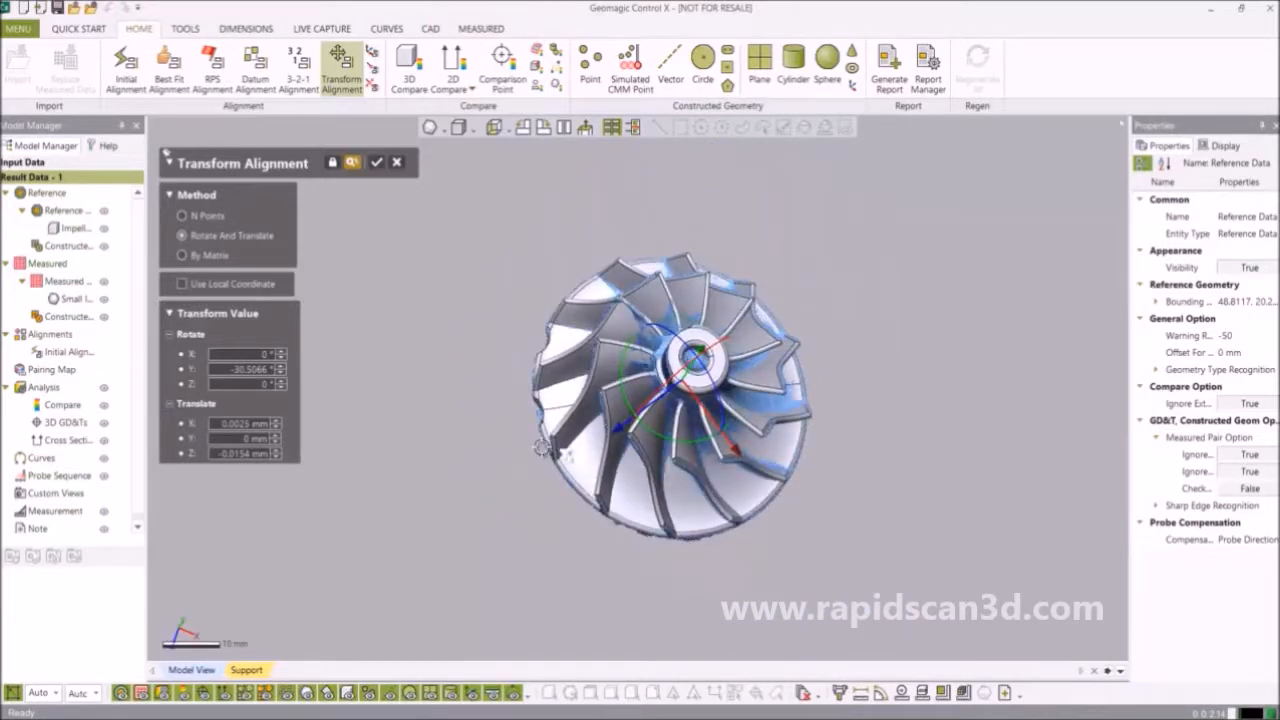
click(376, 166)
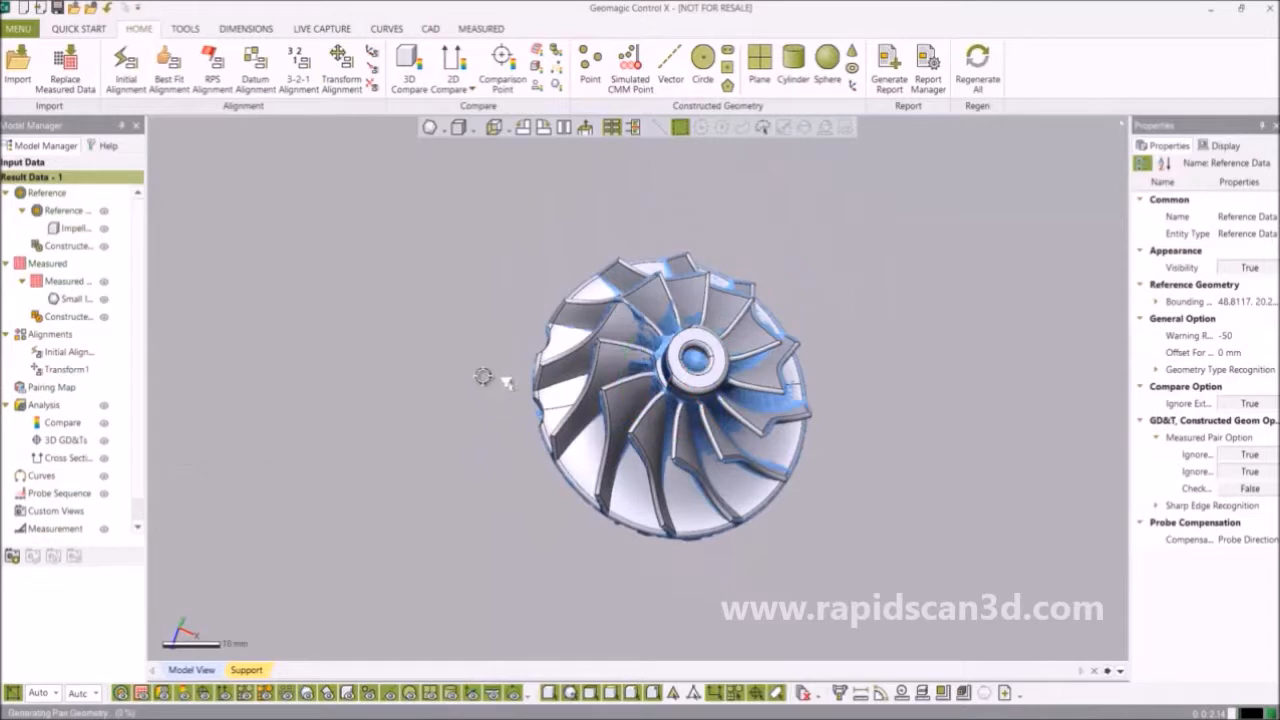
Run a Best Fit Alignment with default settings.
click(168, 78)
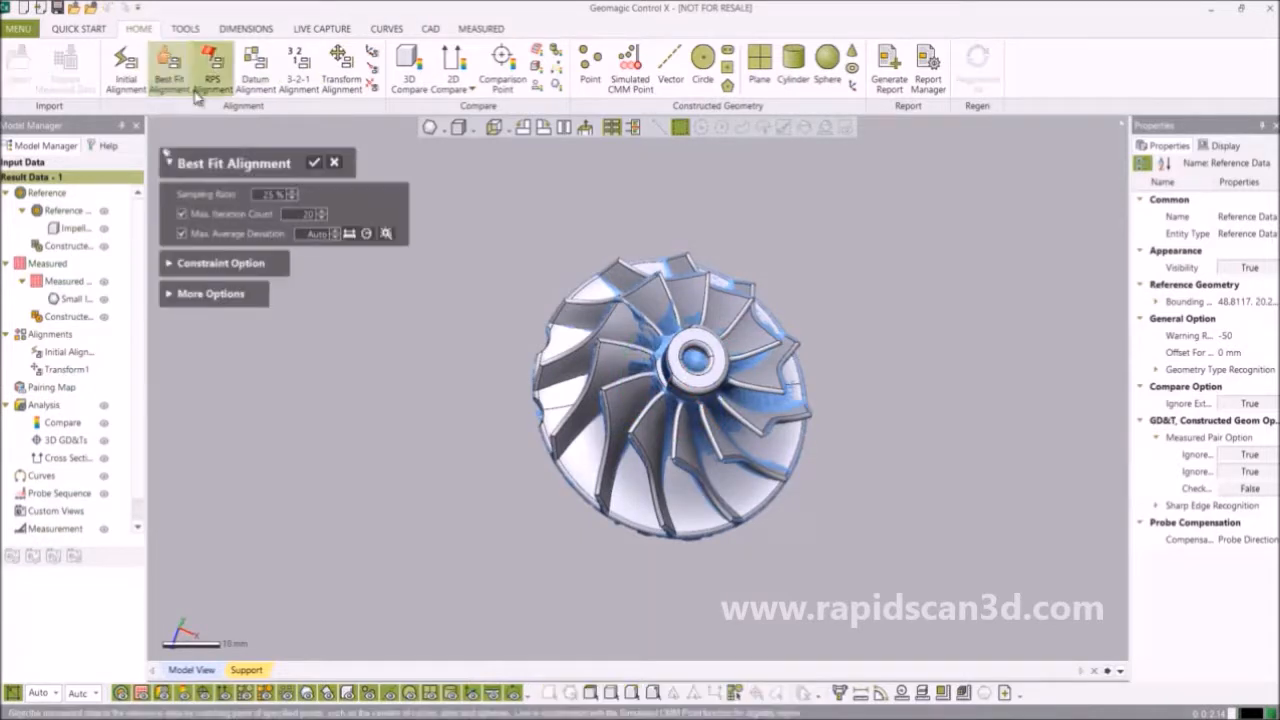
click(316, 166)
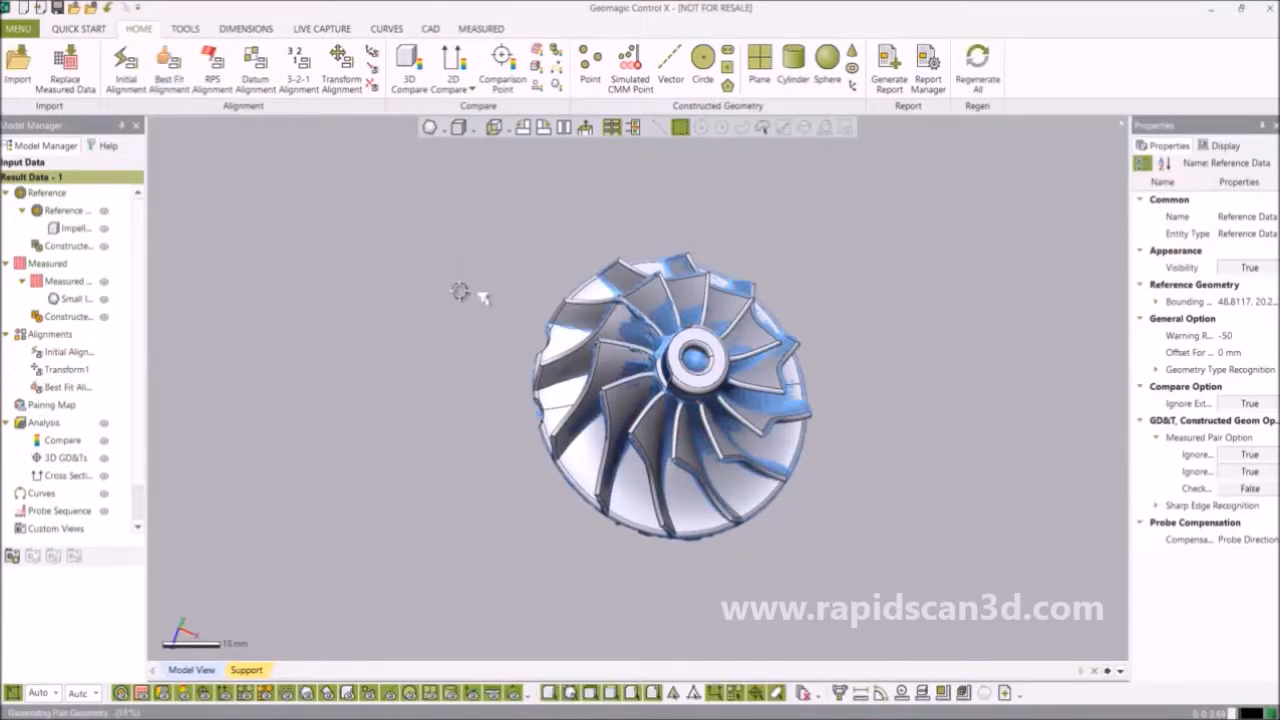
scroll(592, 373, down, 3)
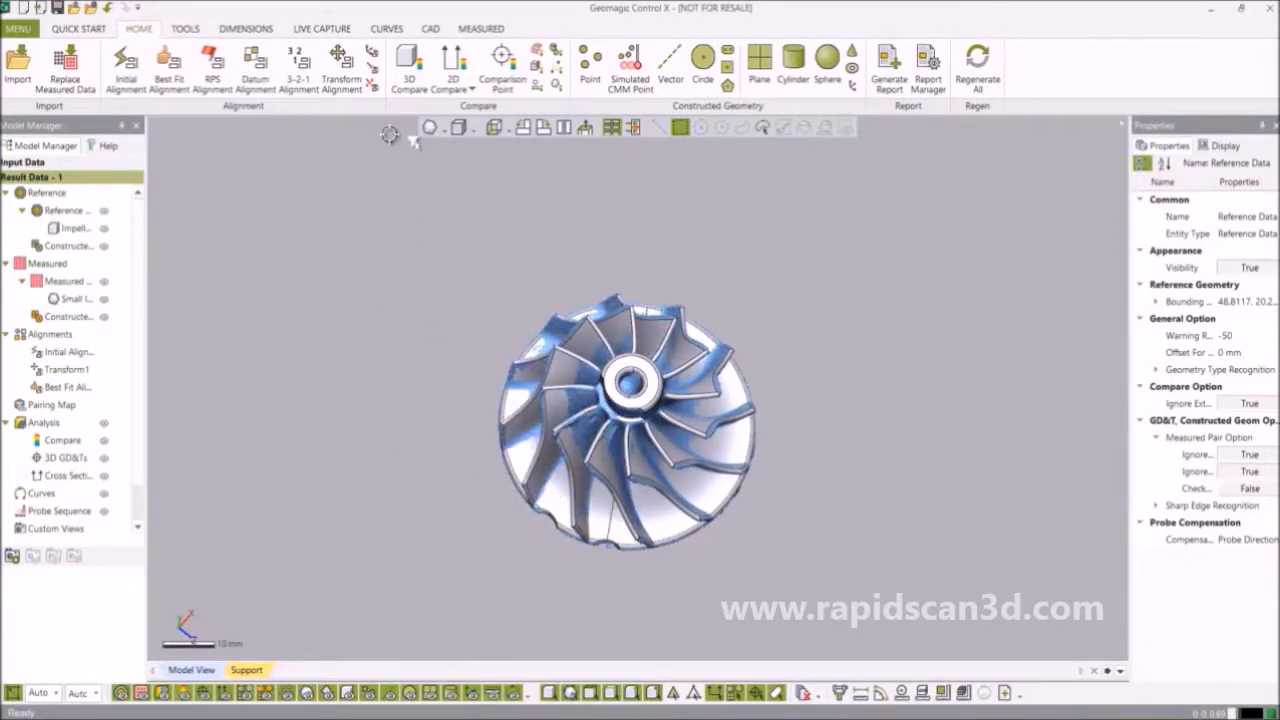
Calculate the 3D Compare deviations and view them as whiskers.
click(408, 72)
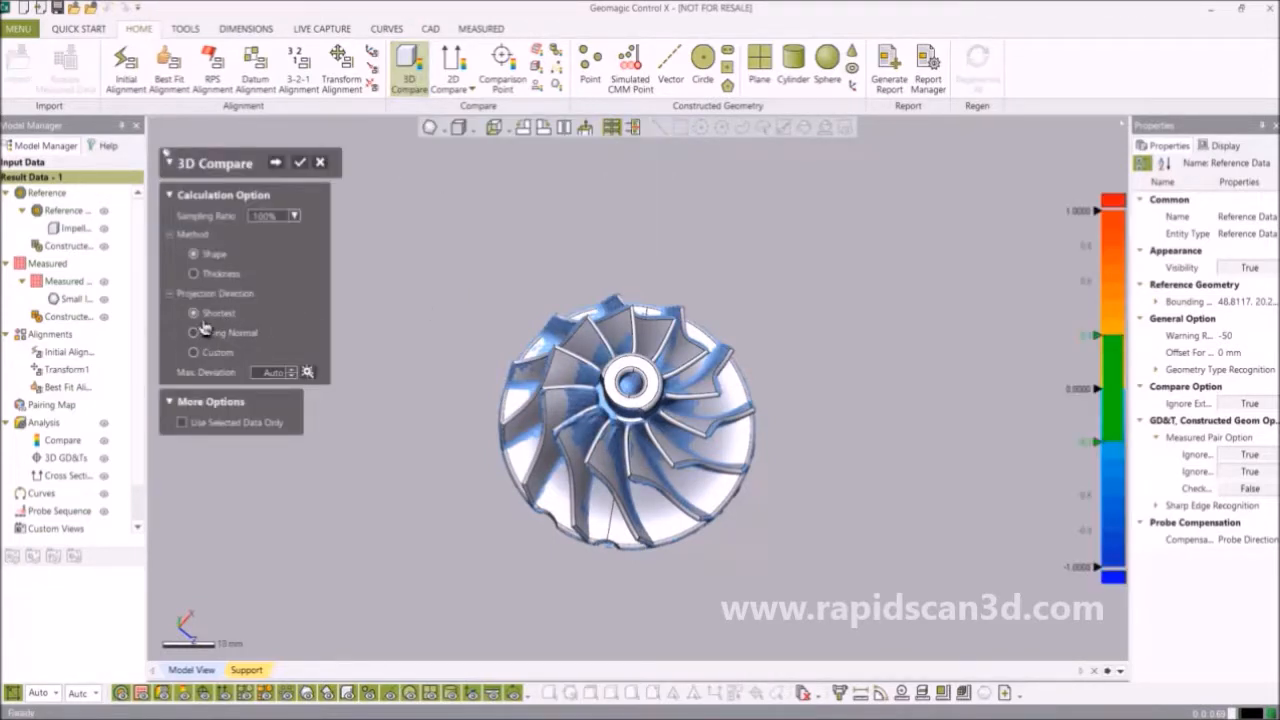
click(276, 163)
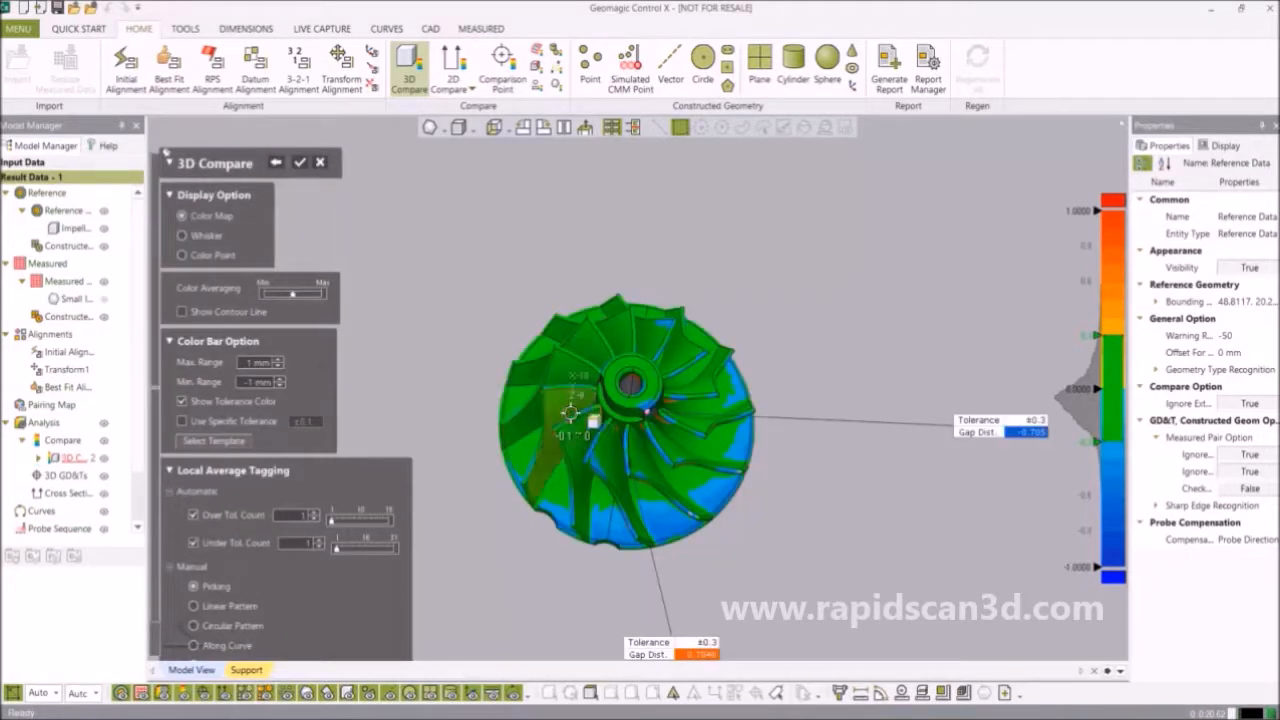
click(183, 240)
scroll(578, 298, up, 5)
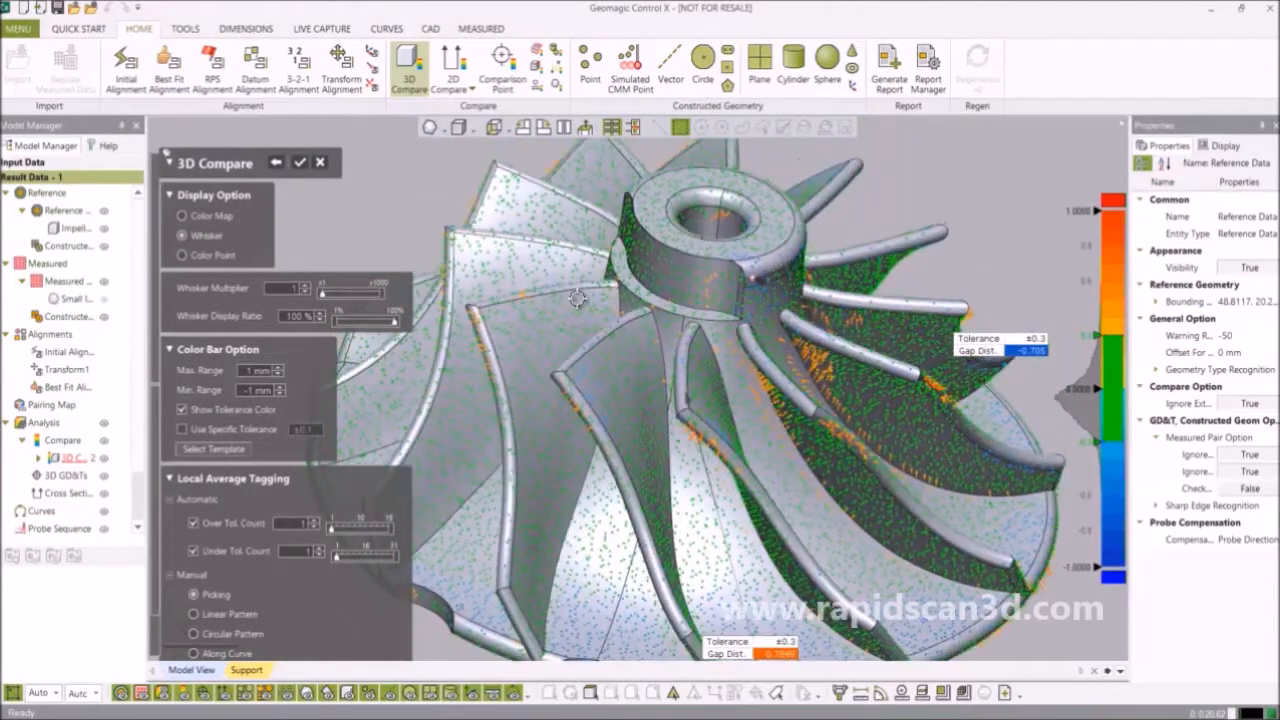
right_drag(578, 298, 534, 360)
scroll(534, 360, down, 2)
scroll(534, 365, up, 8)
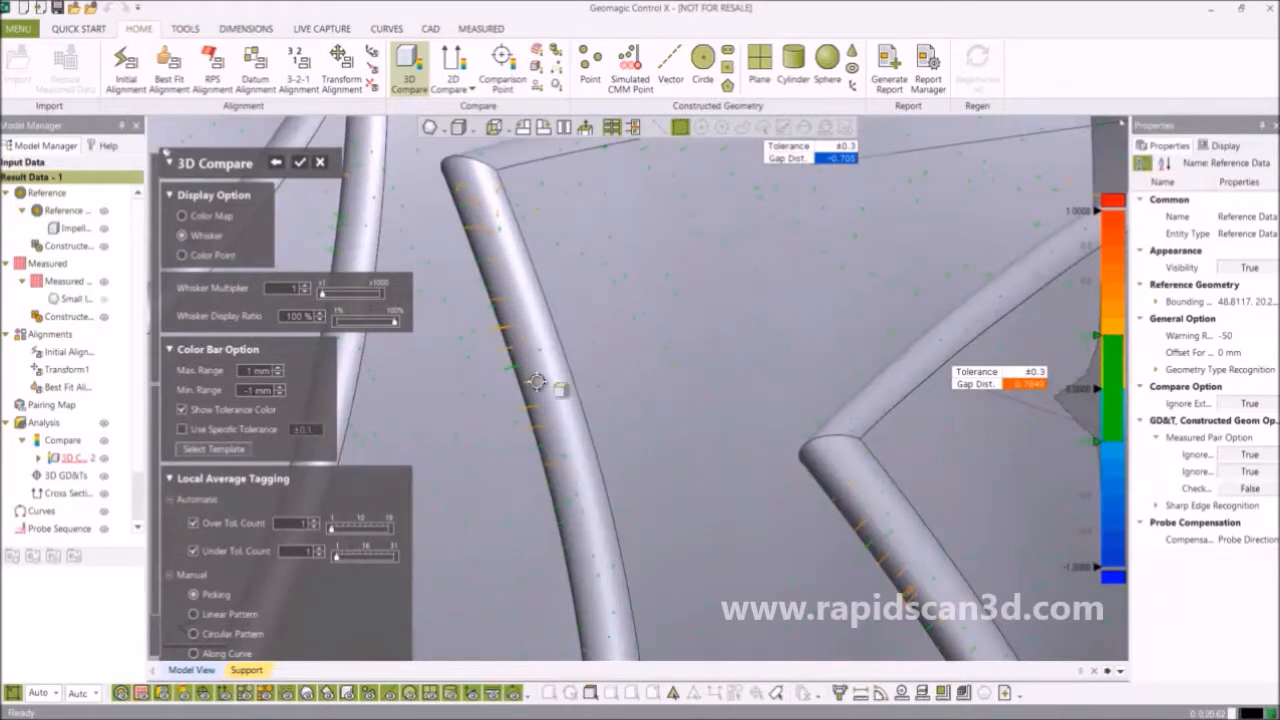
scroll(537, 383, down, 10)
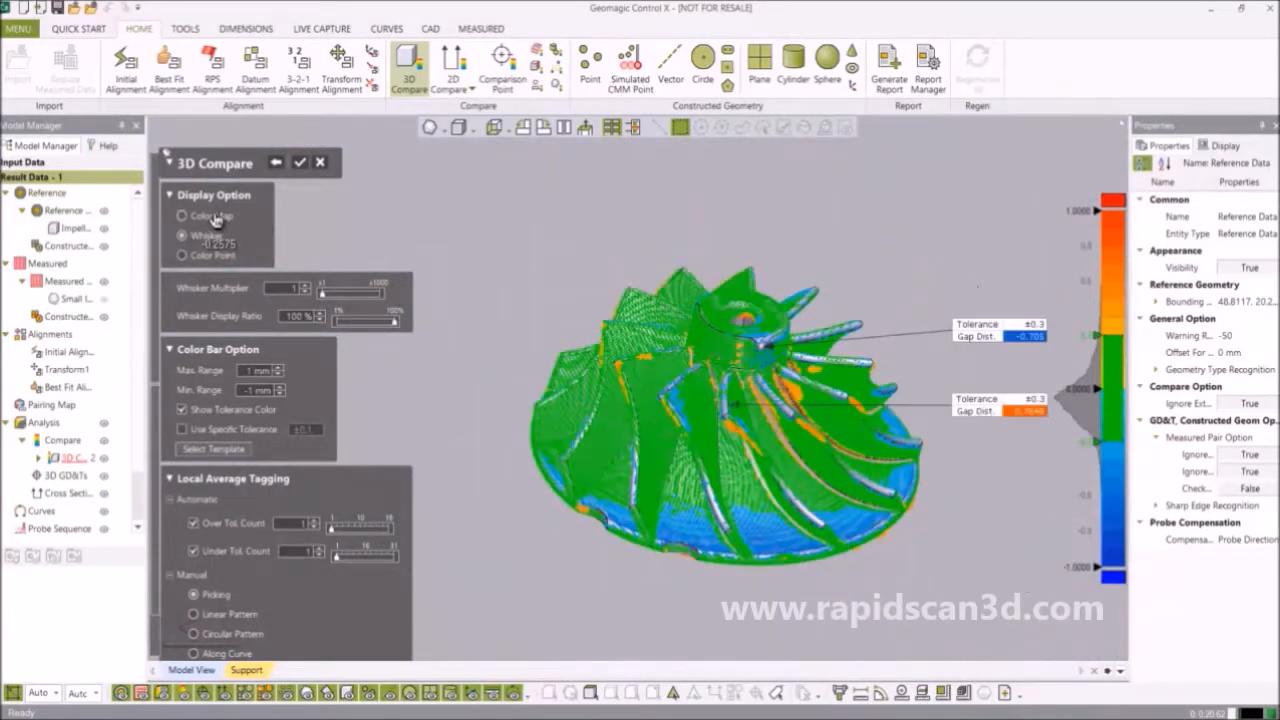
Switch the deviation display to Color Map, then to Color Point on a ±1 mm scale.
click(215, 218)
scroll(606, 440, up, 8)
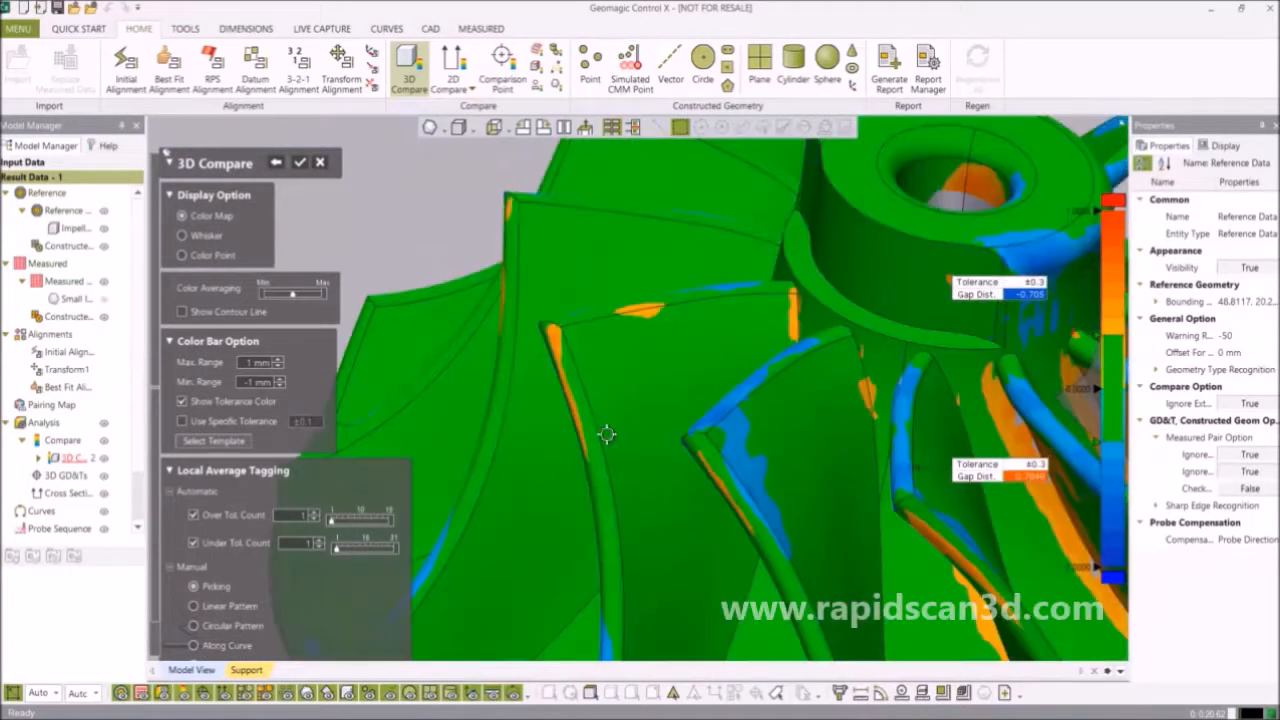
scroll(607, 432, up, 3)
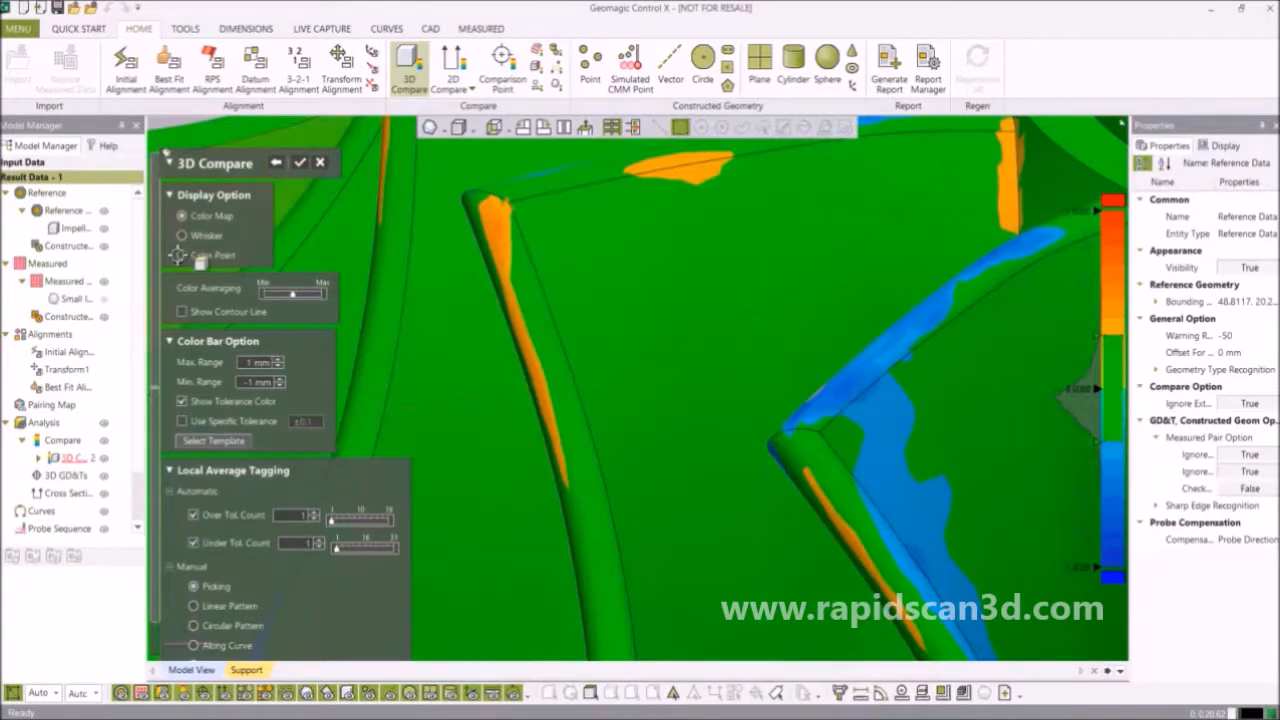
click(183, 256)
scroll(651, 400, down, 10)
right_drag(771, 422, 748, 444)
scroll(748, 444, down, 4)
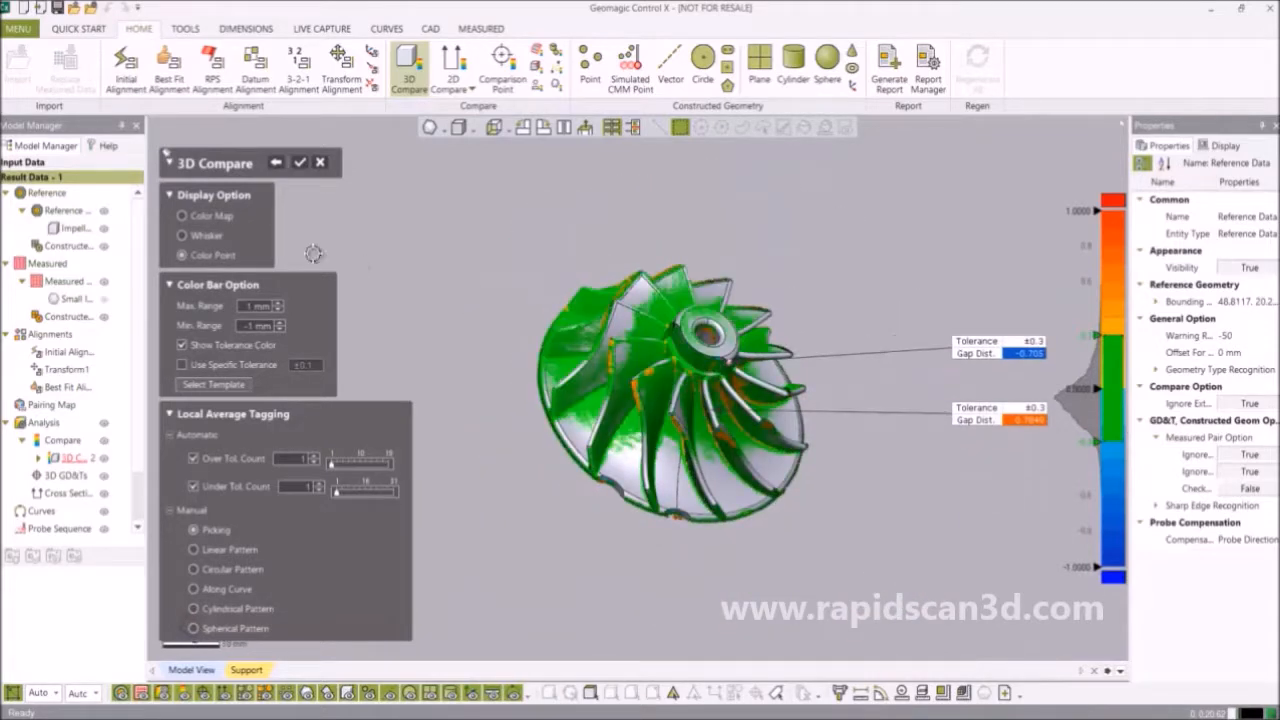
Set the colour map range to ±1 mm, uncheck Use Specific Tolerance, and confirm the 3D Compare.
click(182, 217)
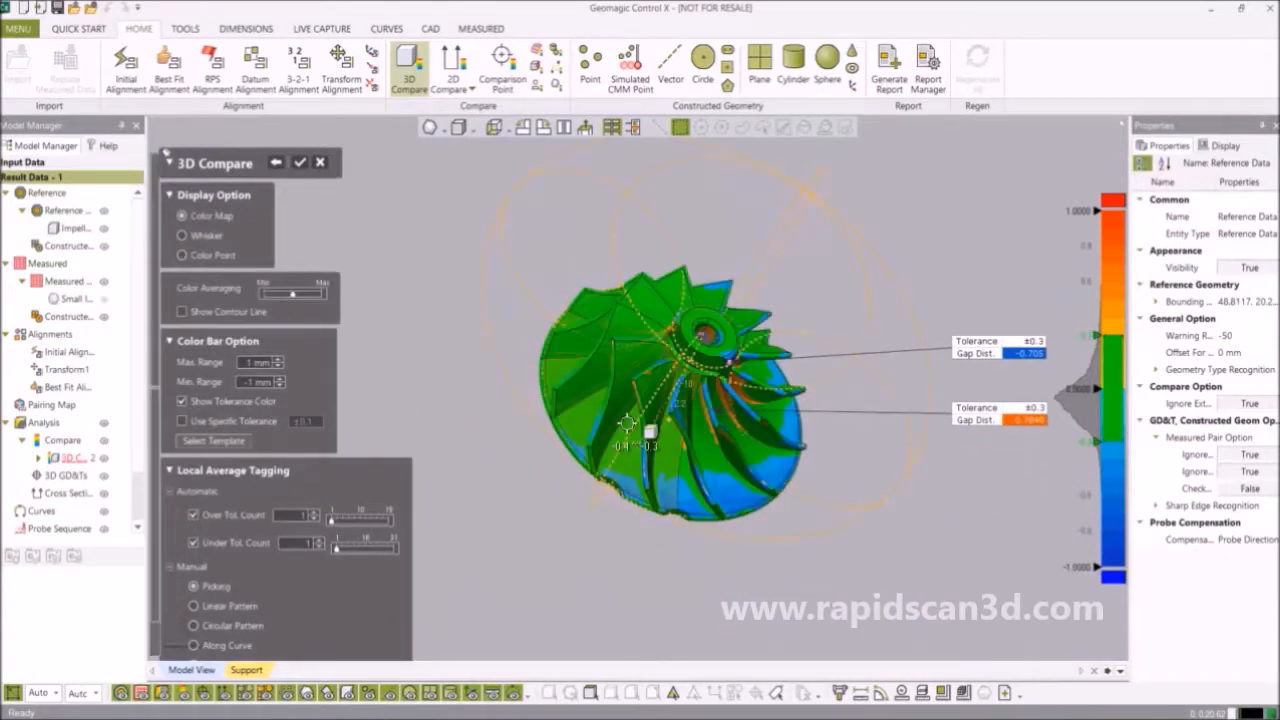
click(262, 363)
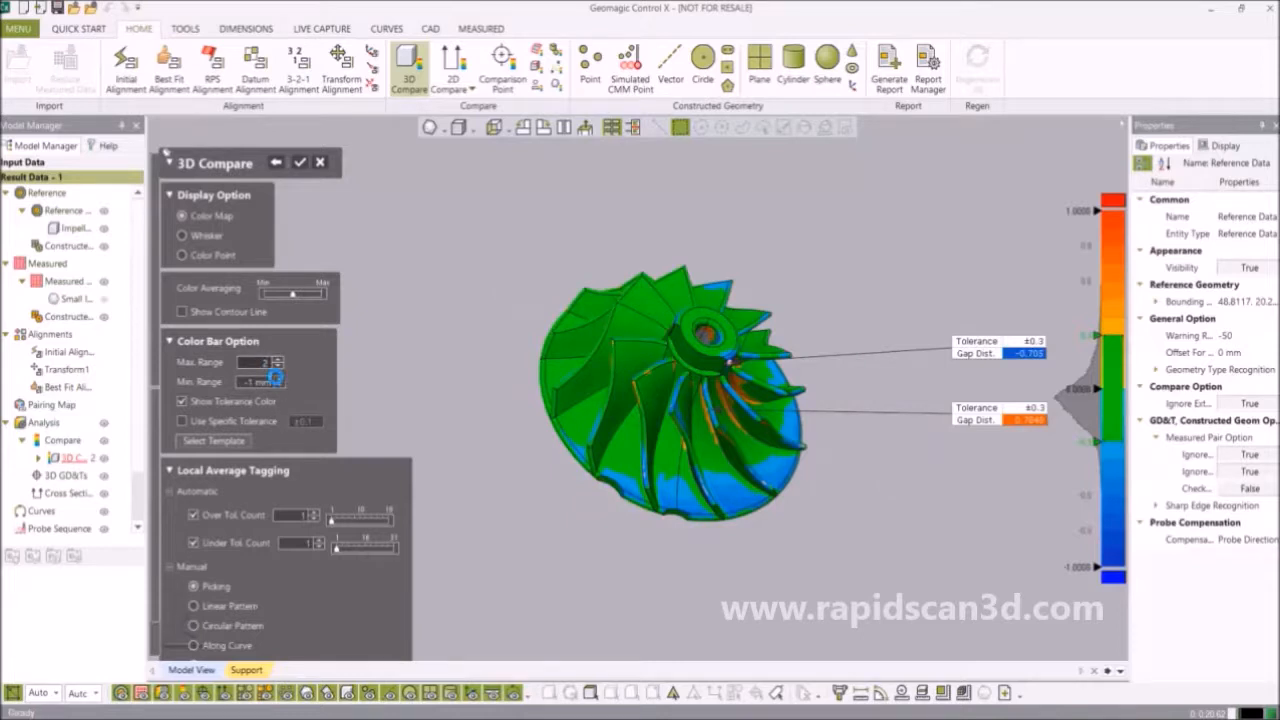
click(275, 377)
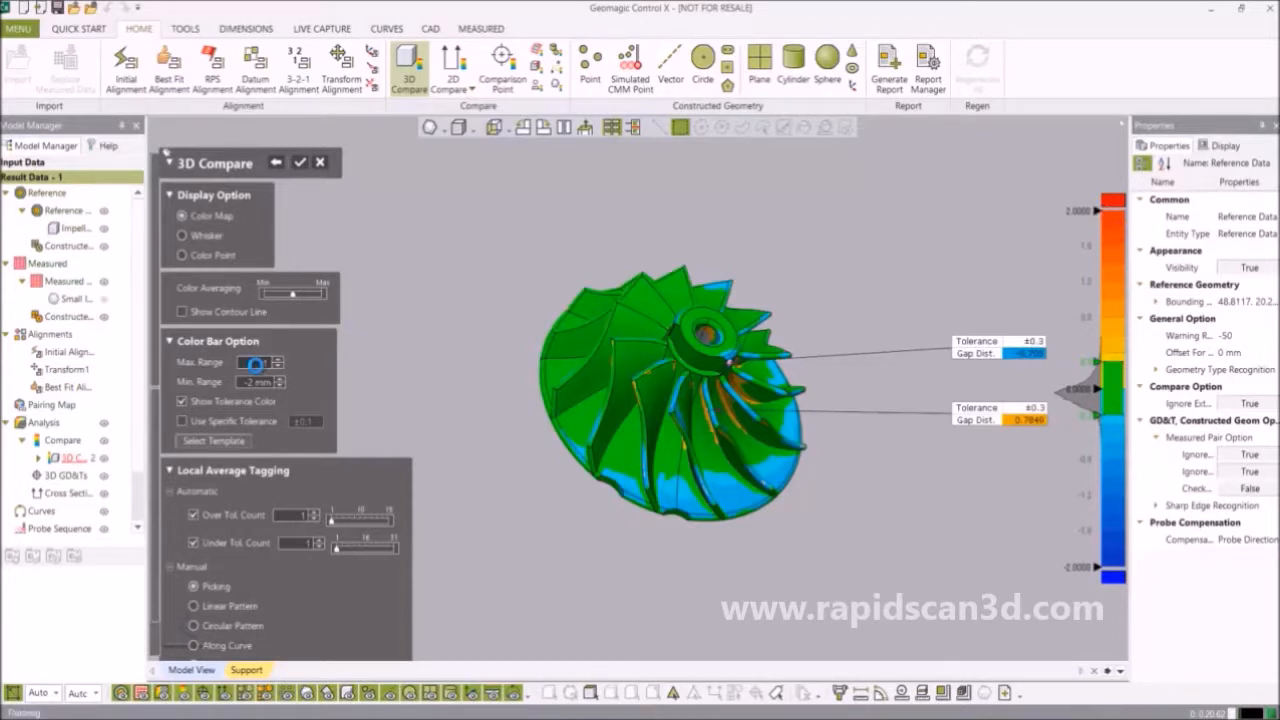
click(263, 364)
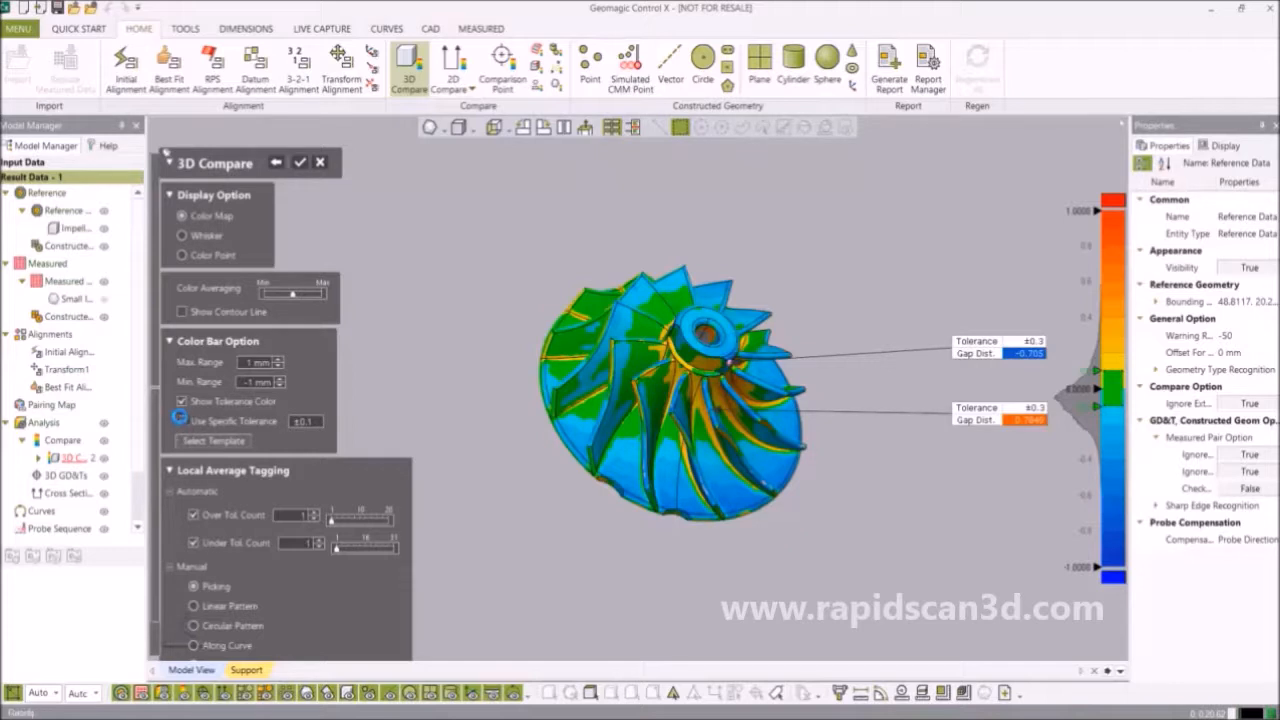
click(181, 420)
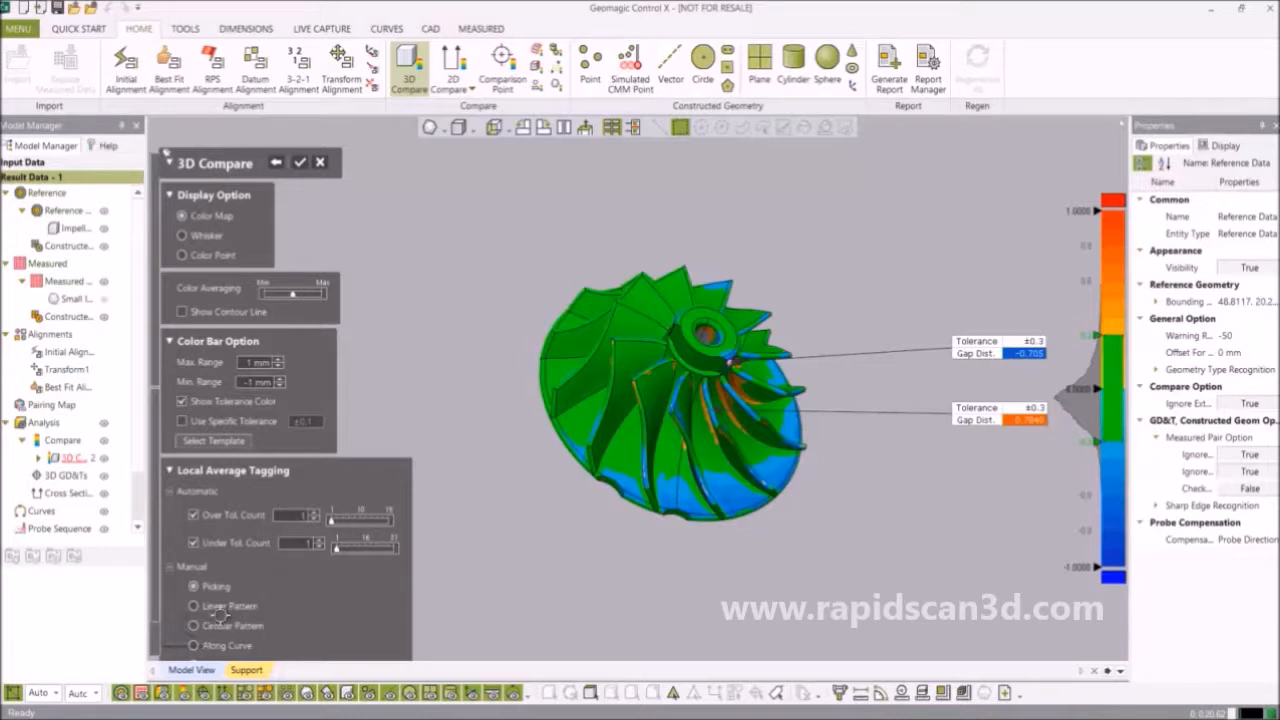
click(301, 166)
right_drag(409, 363, 683, 372)
scroll(683, 372, down, 2)
right_drag(838, 273, 791, 314)
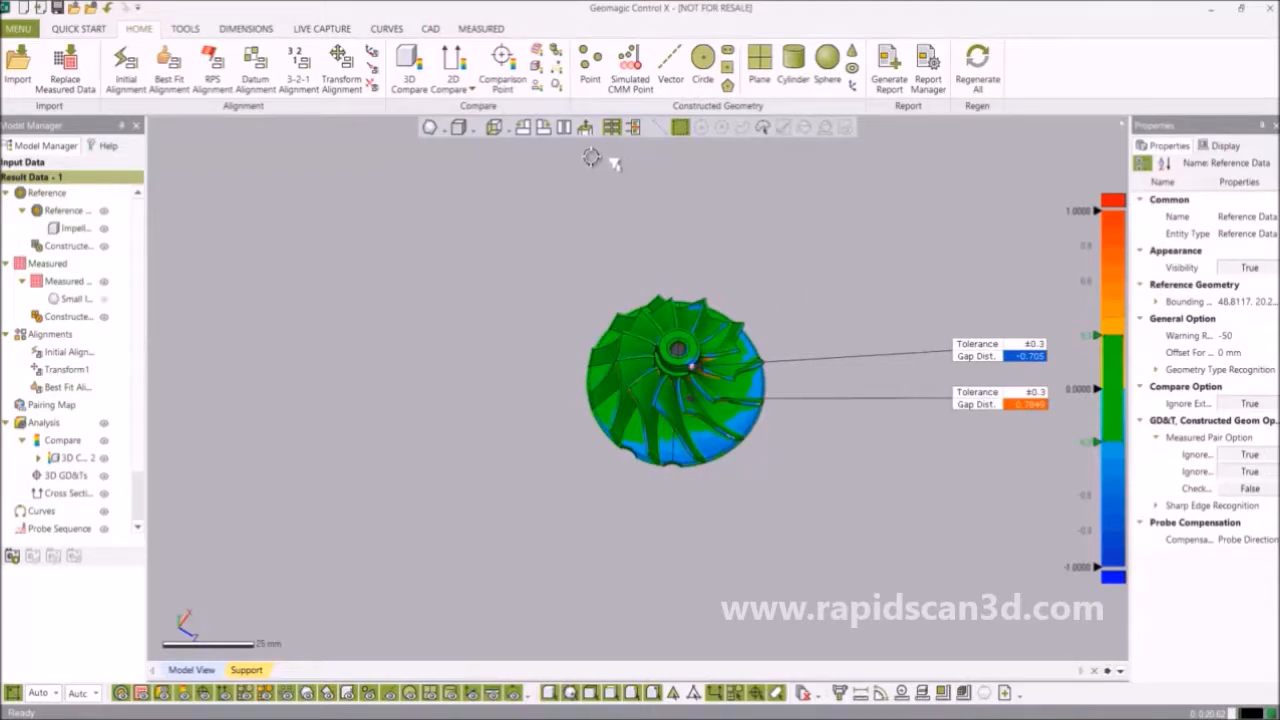
Place comparison points on the hub and a blade, reading -0.1946 and -0.073 mm, as CMP1.
click(502, 68)
scroll(694, 357, up, 5)
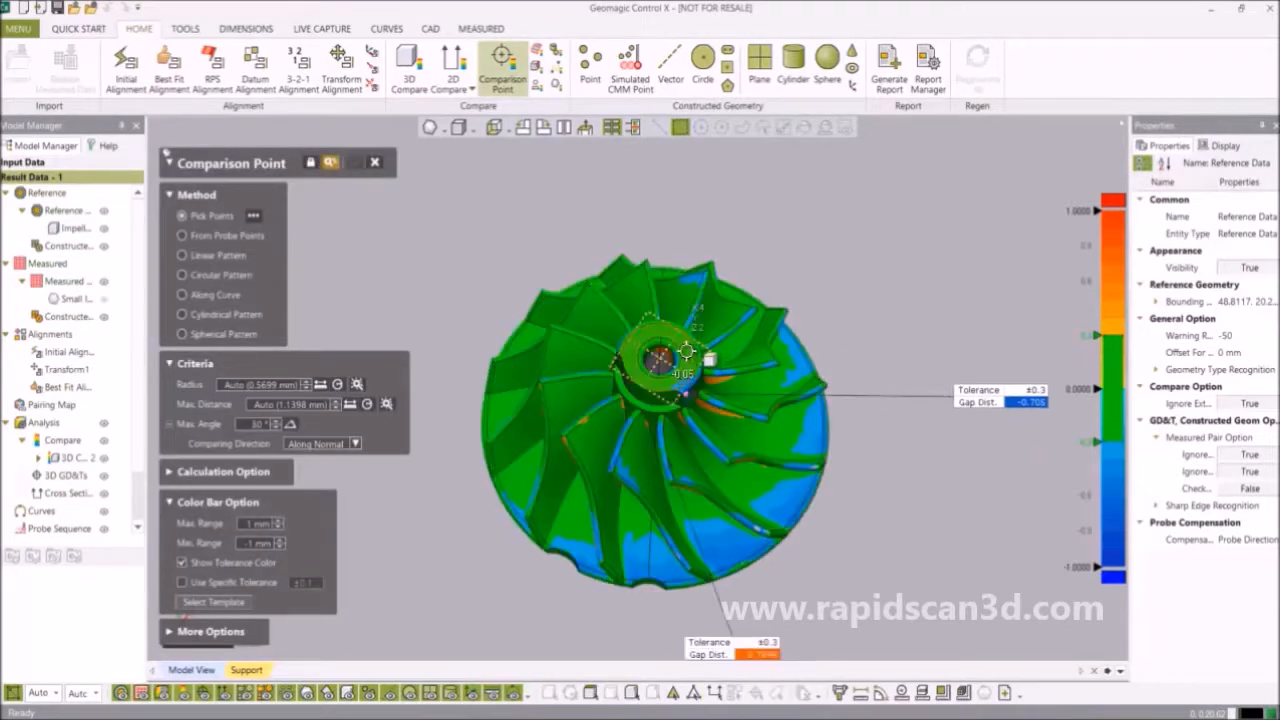
click(688, 342)
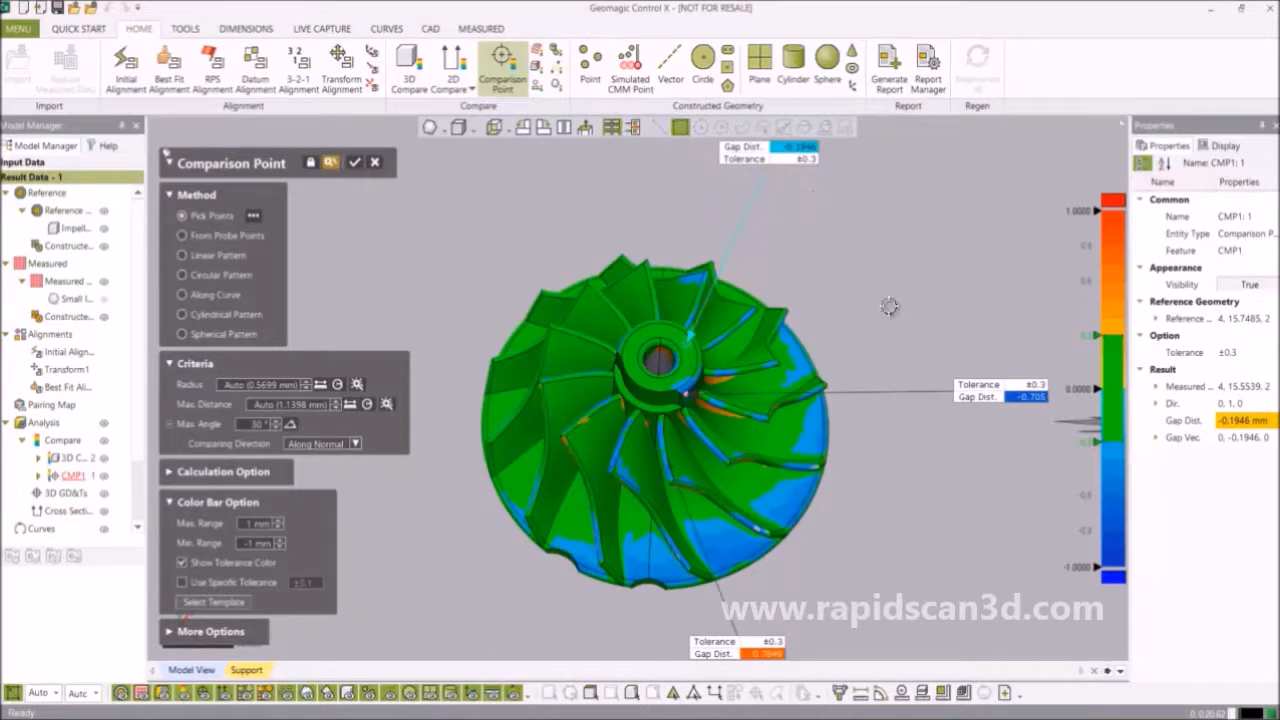
click(630, 298)
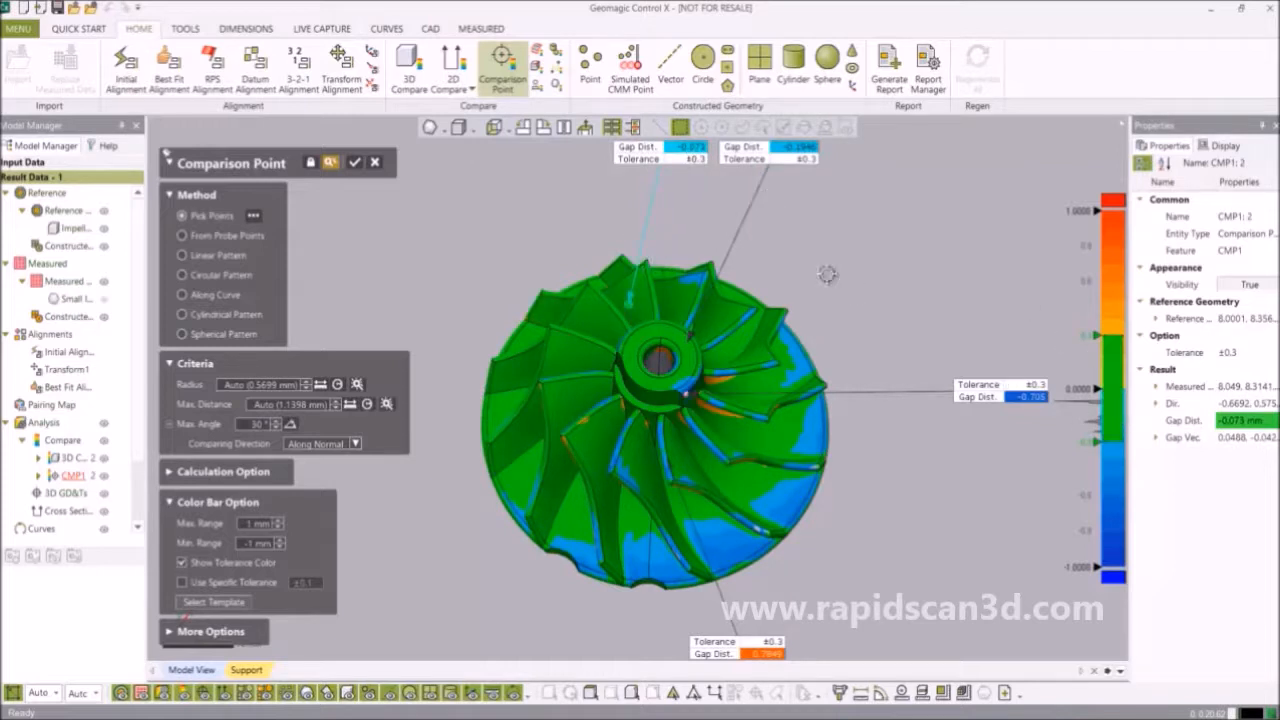
click(354, 166)
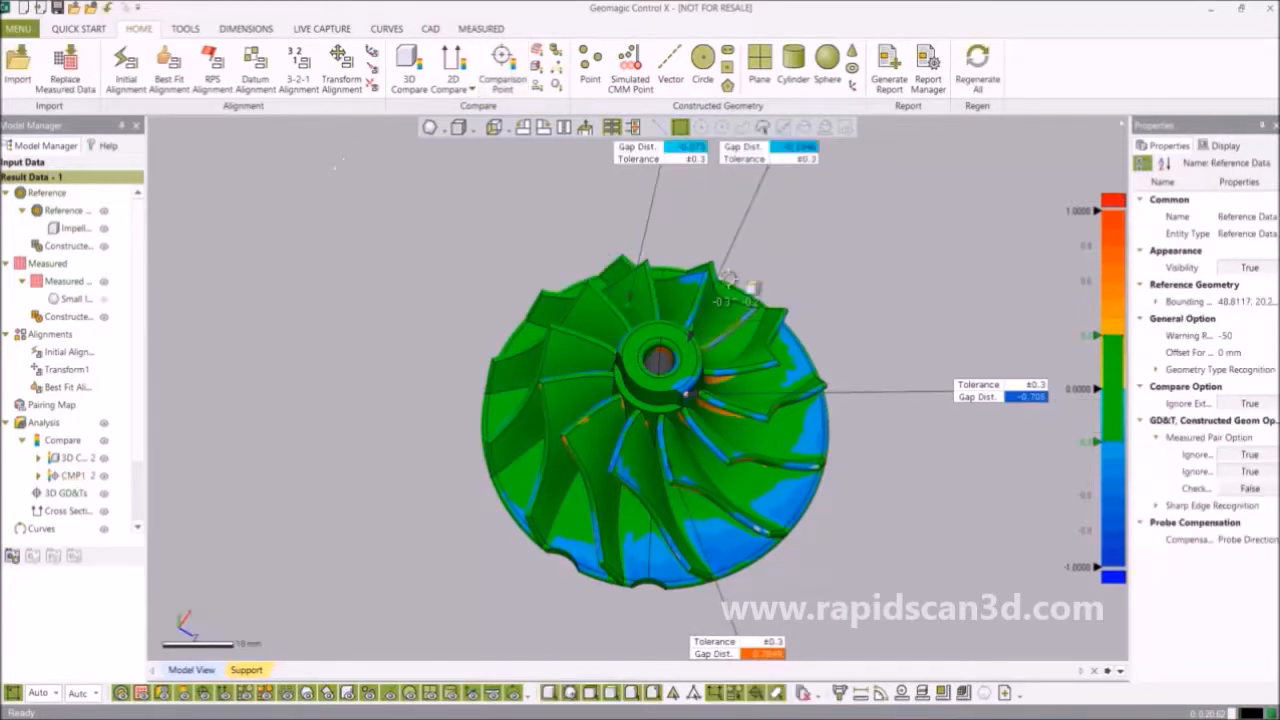
Drag both gap-distance tags off the impeller and auto-arrange them along the view edges.
scroll(662, 221, down, 3)
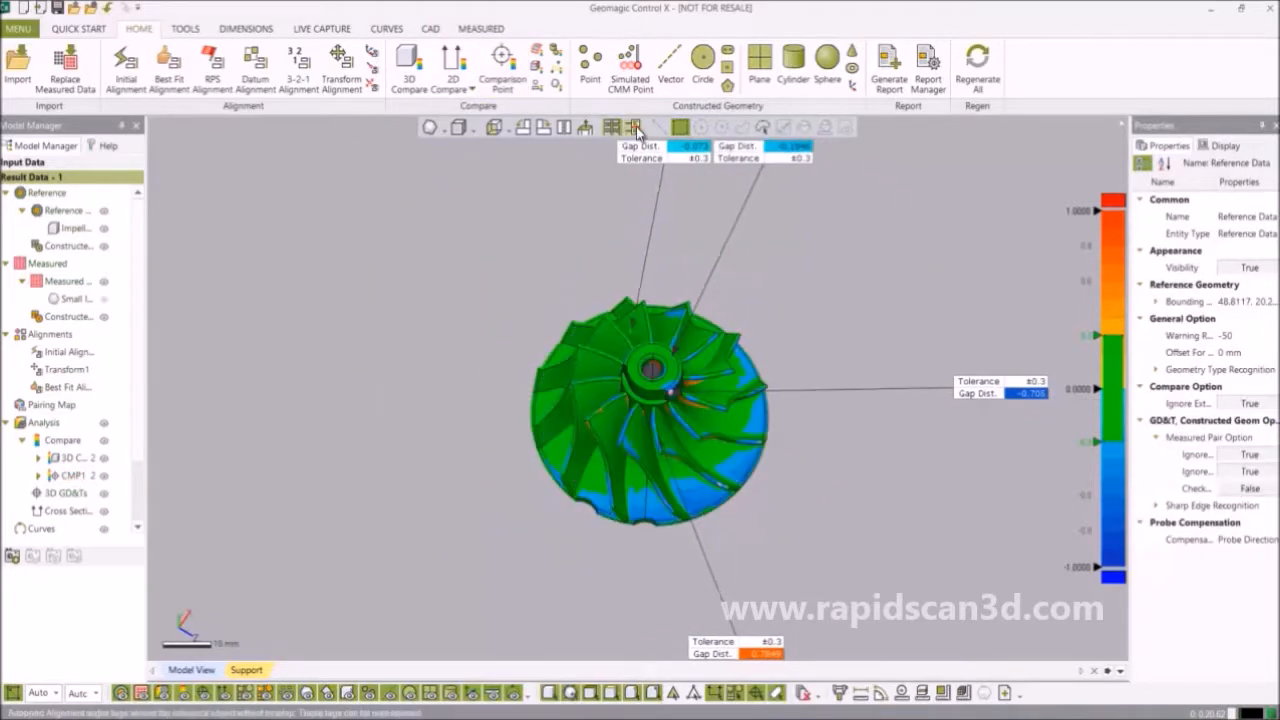
drag(682, 347, 460, 253)
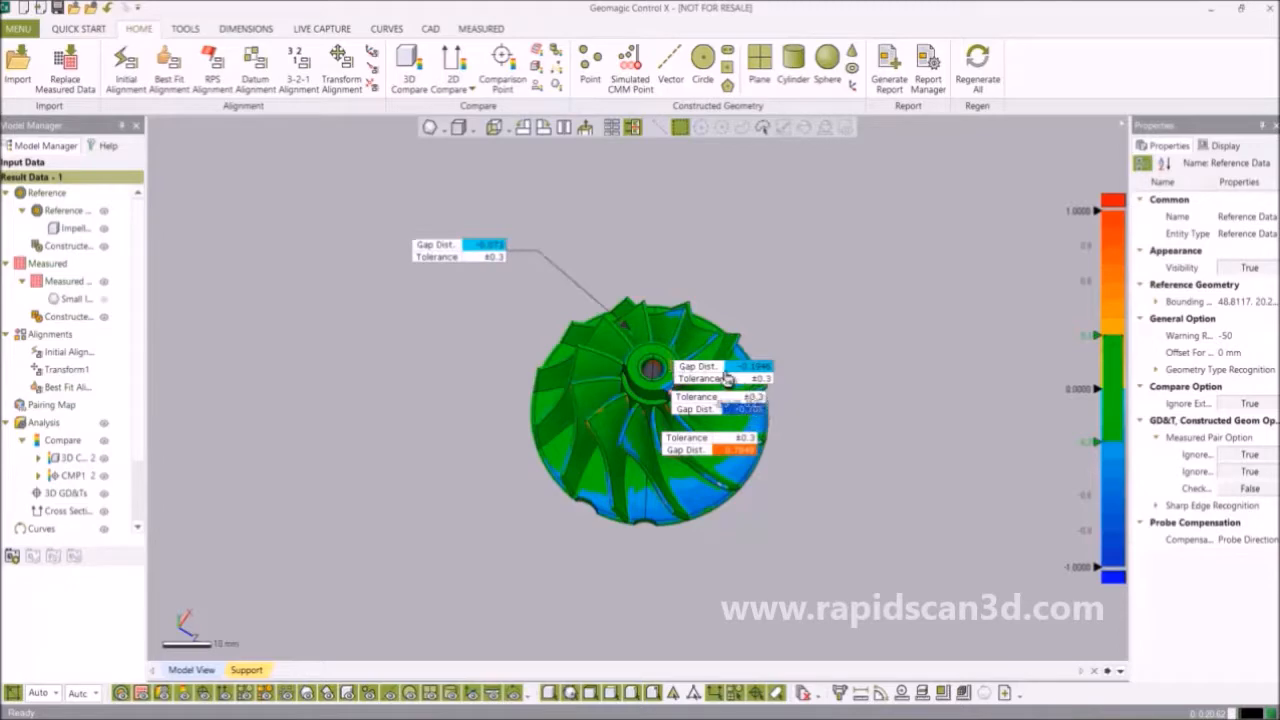
drag(690, 379, 888, 272)
click(612, 128)
right_drag(731, 283, 722, 343)
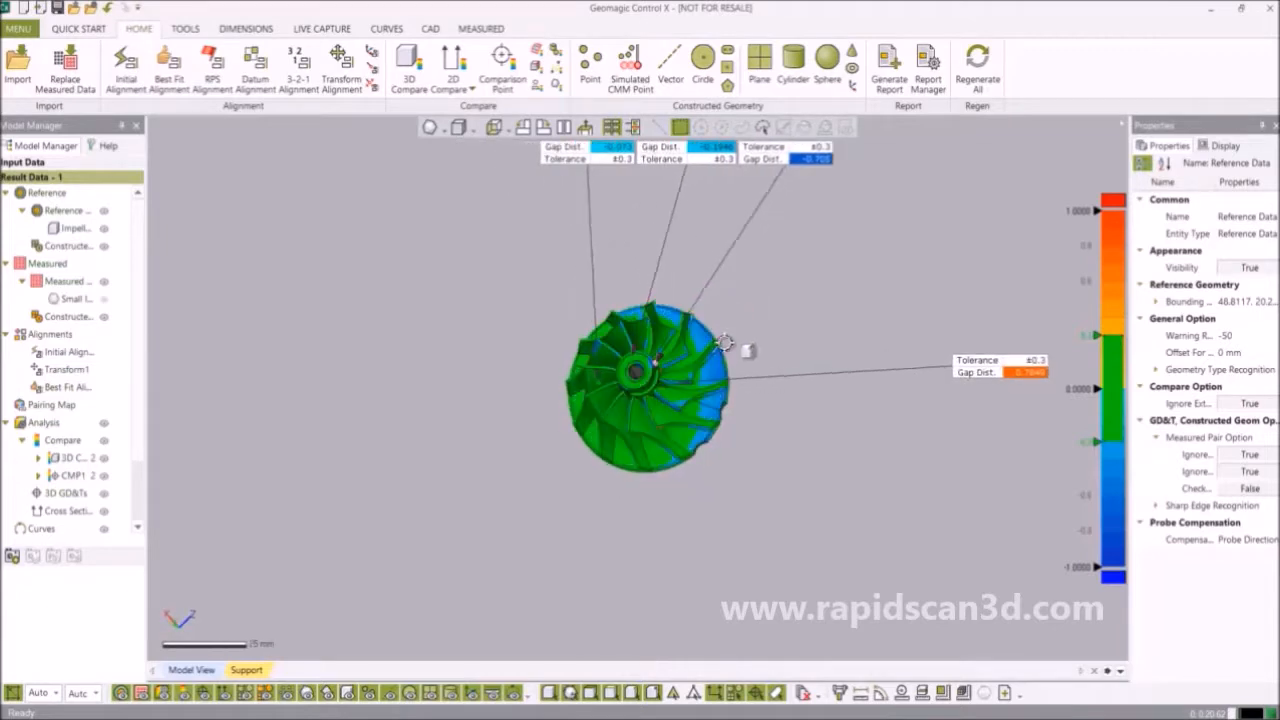
Review a gap-distance tag's Edit Annotation Style settings, then close them.
right_click(695, 166)
click(757, 169)
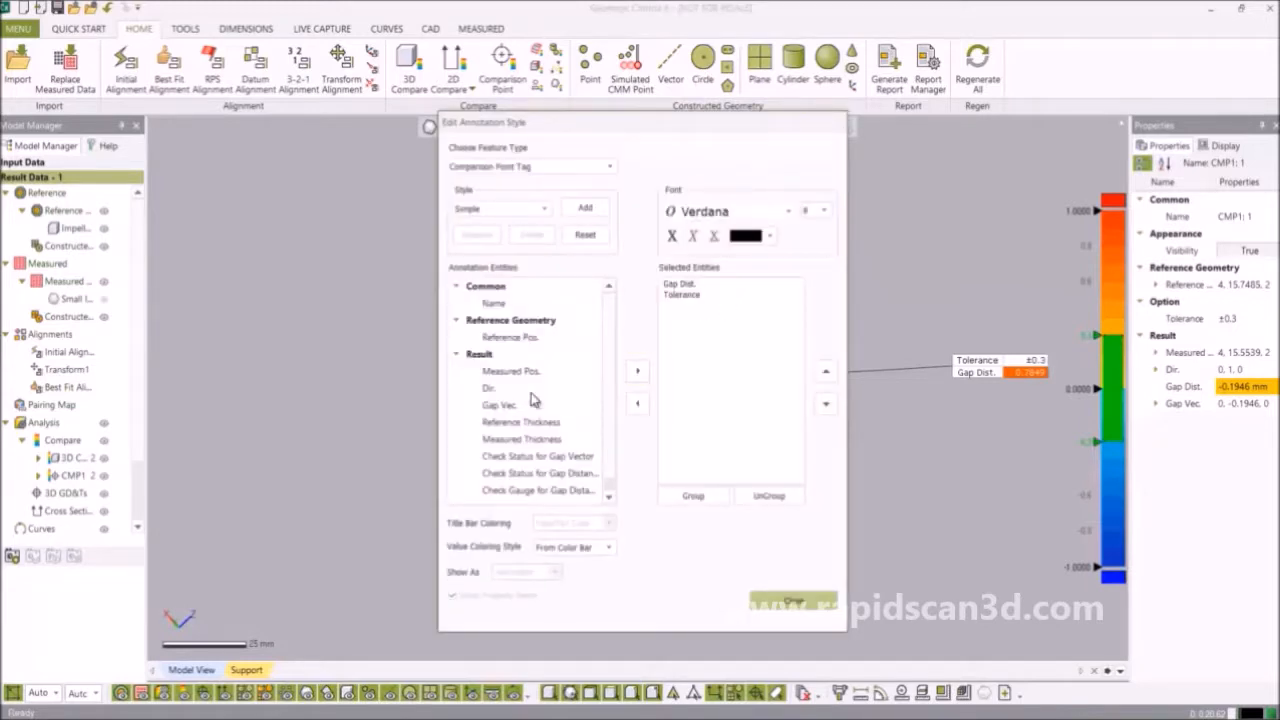
scroll(605, 385, down, 1)
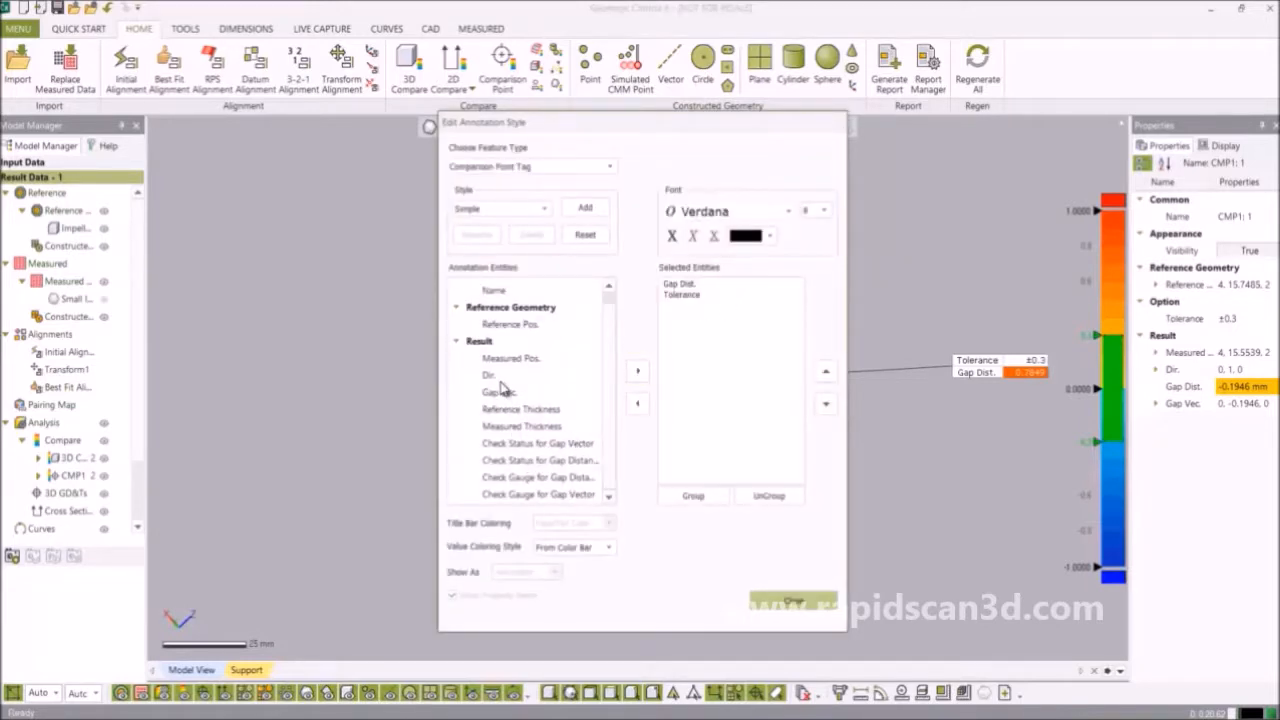
scroll(616, 322, up, 1)
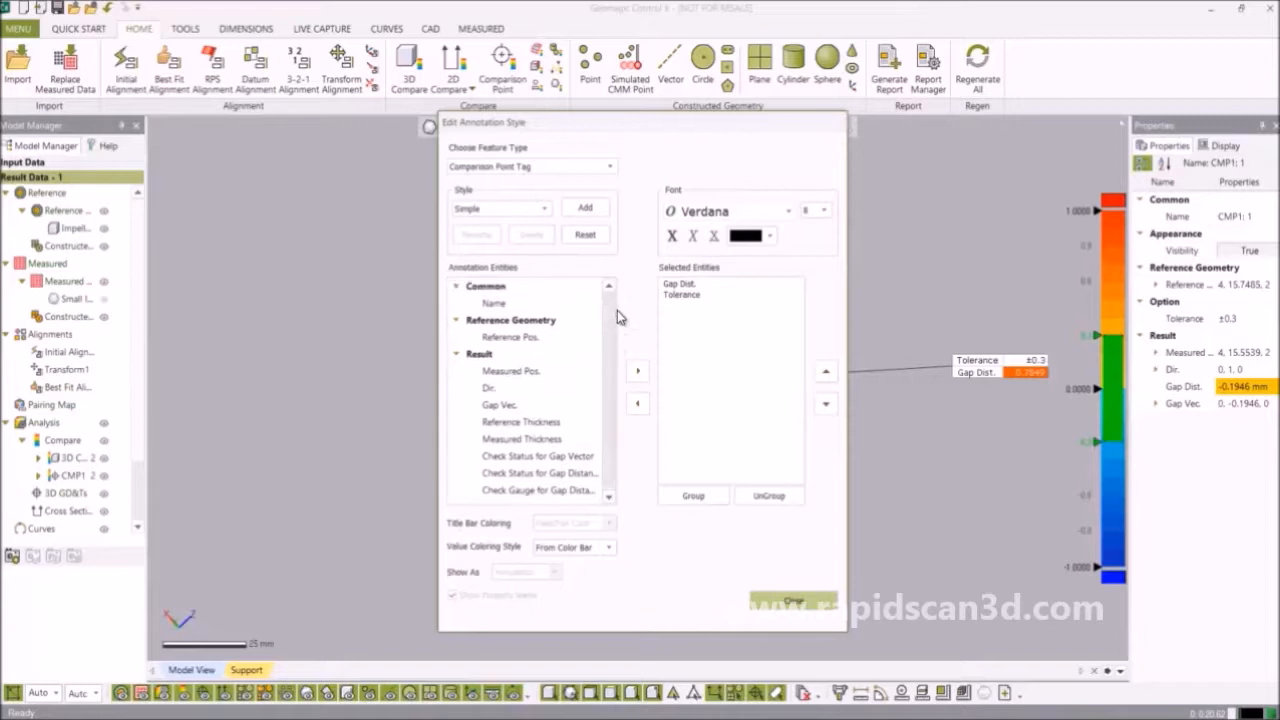
click(792, 603)
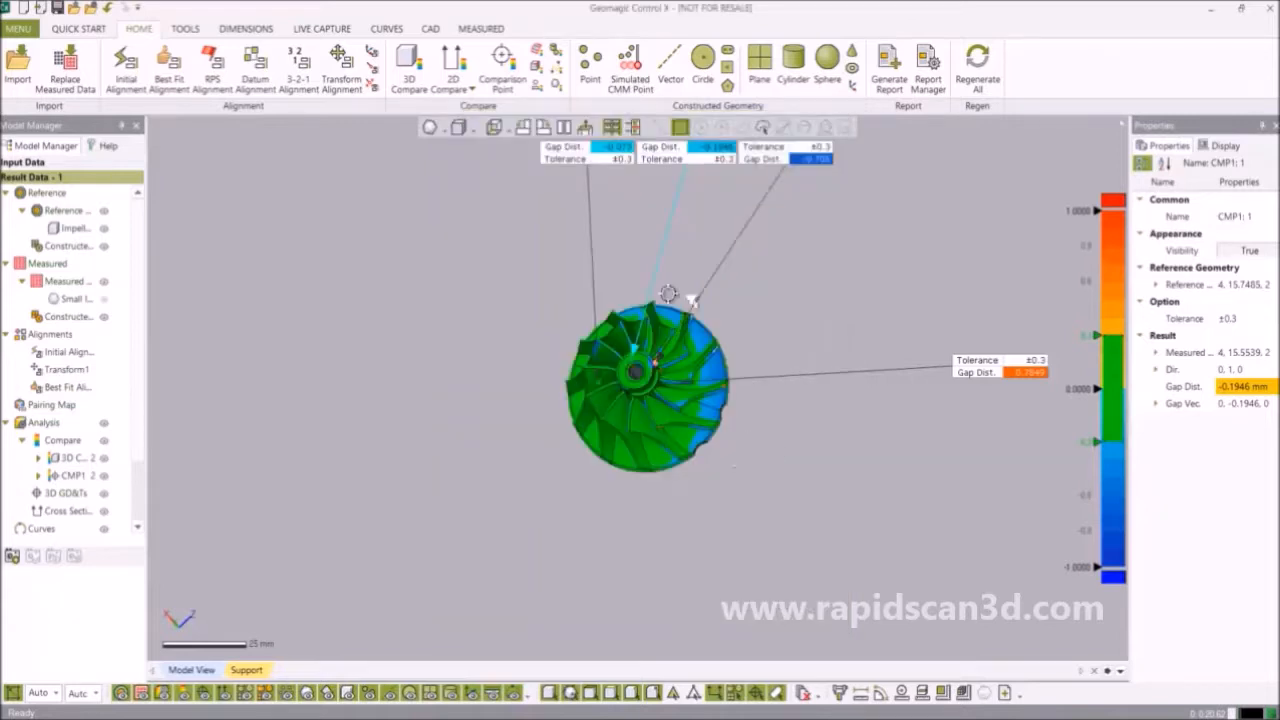
Hide the 3D Compare colour map and CMP1 points, and show the Small Impeller Scan.
click(633, 282)
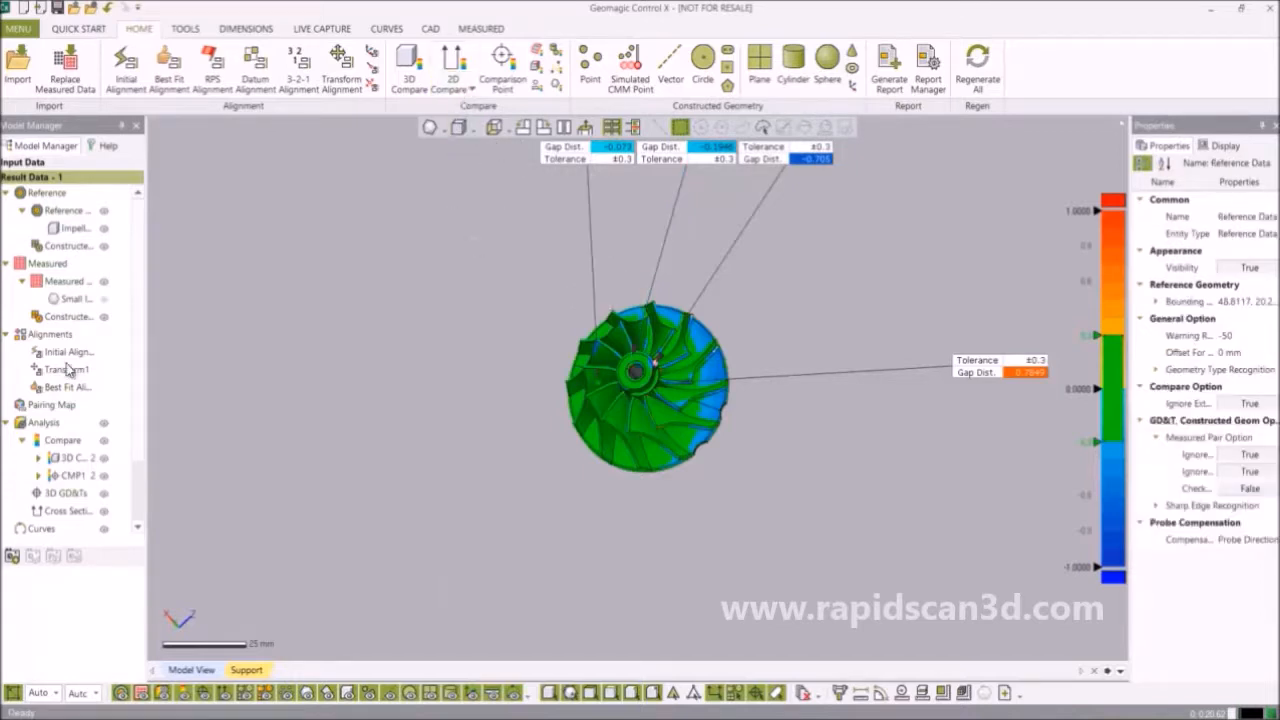
click(104, 459)
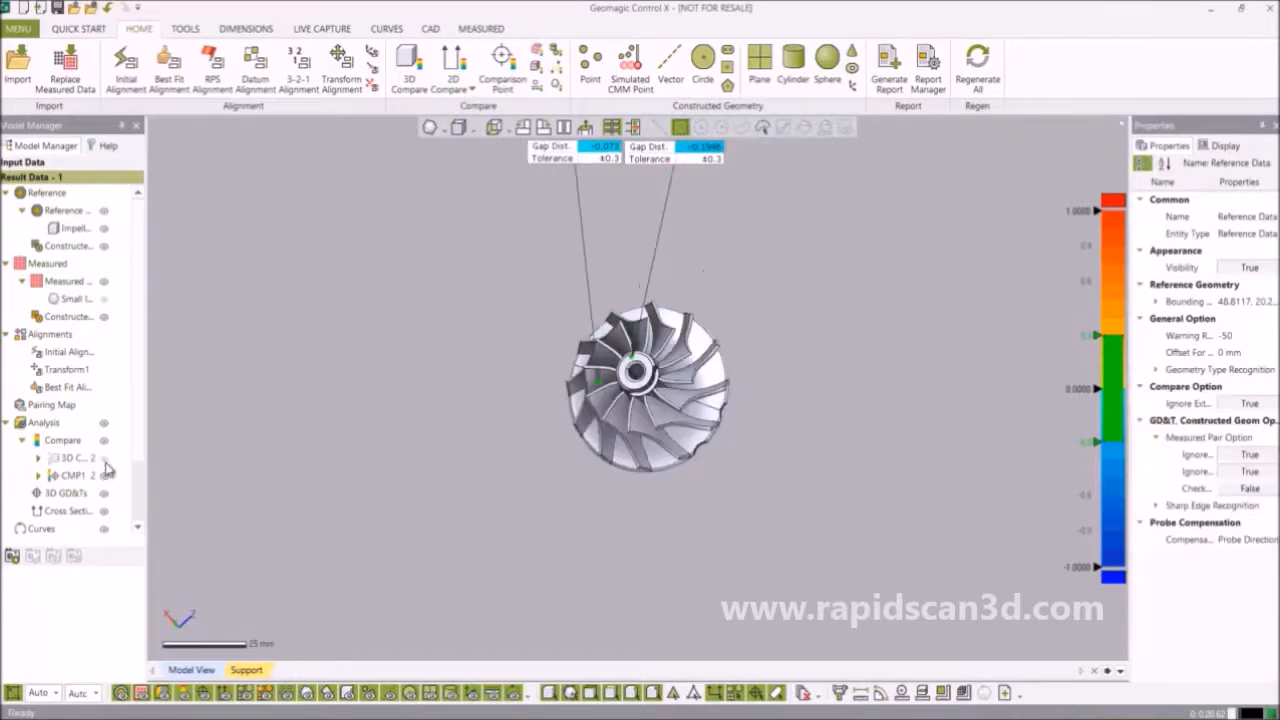
click(104, 476)
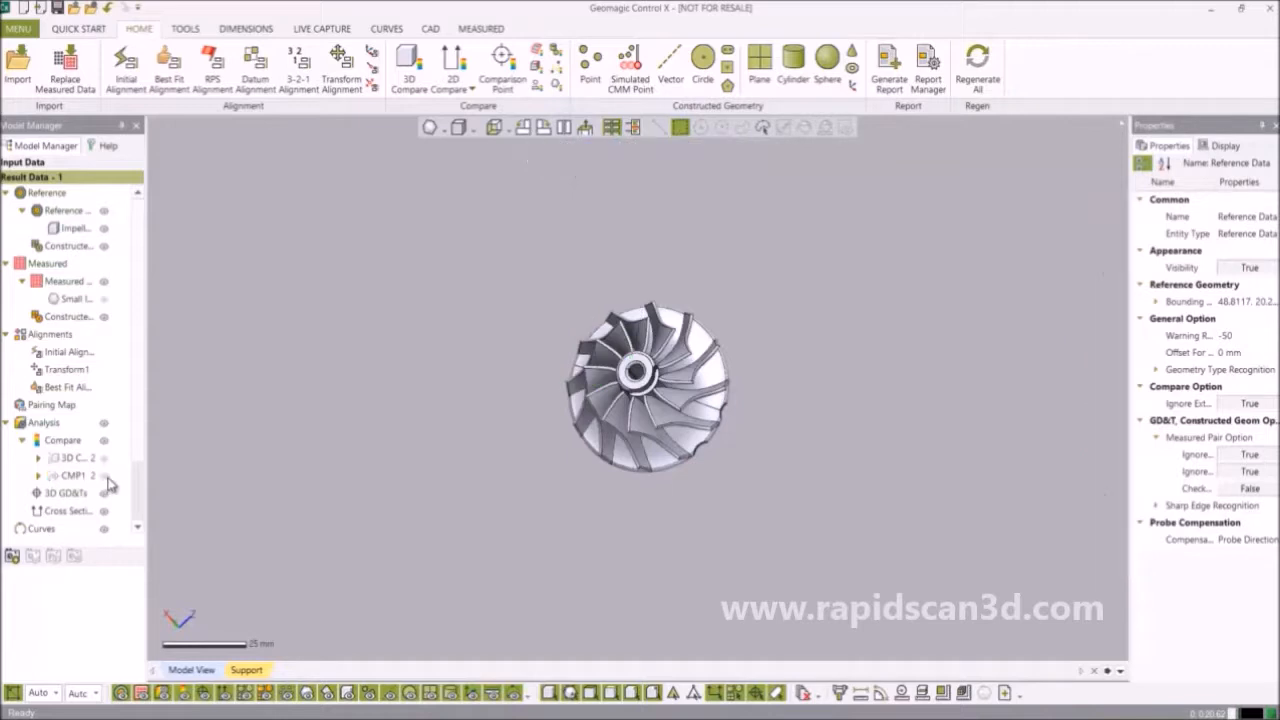
click(102, 299)
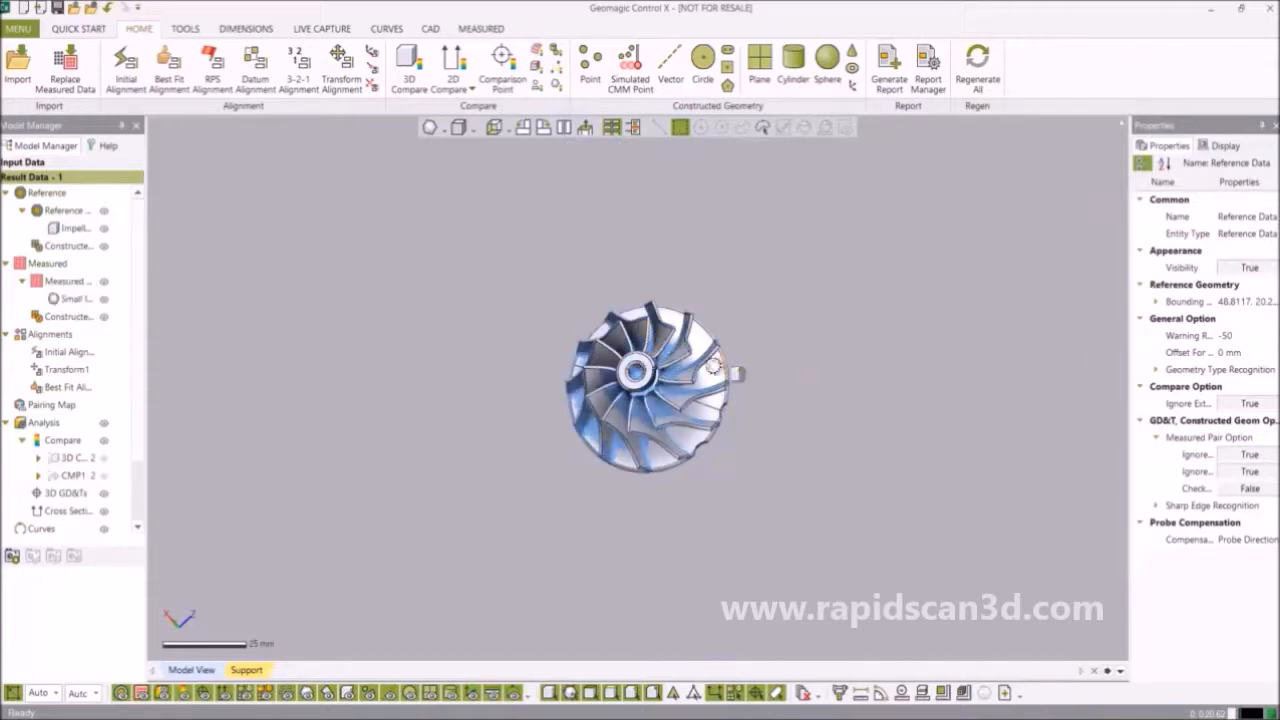
scroll(661, 361, up, 3)
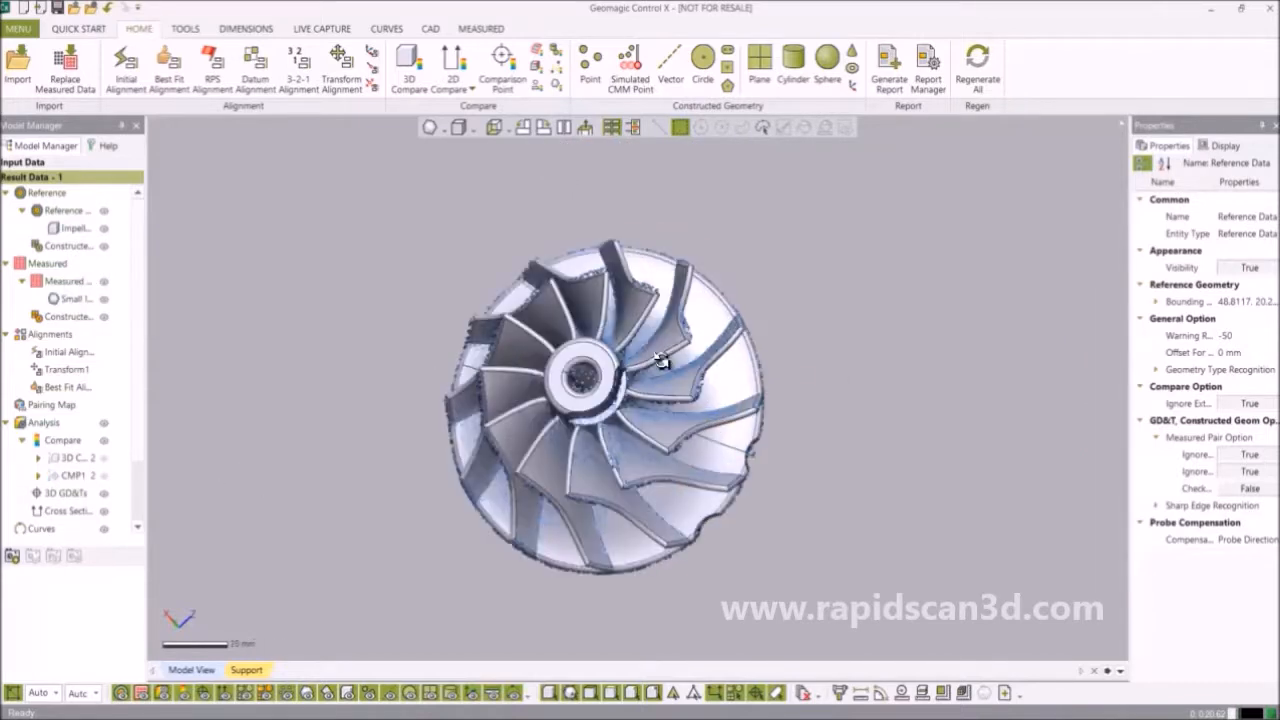
click(462, 63)
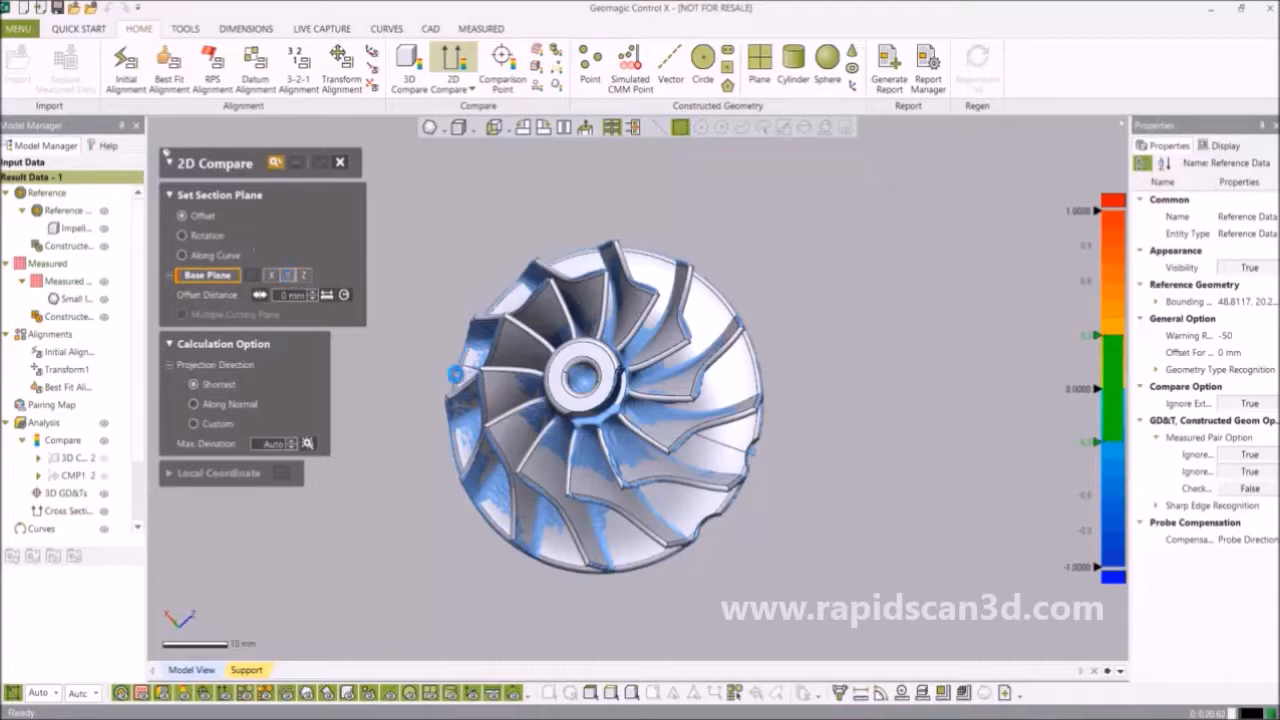
Cut the 2D Compare section on base Plane Y at 0 mm and advance to results.
right_drag(749, 362, 686, 253)
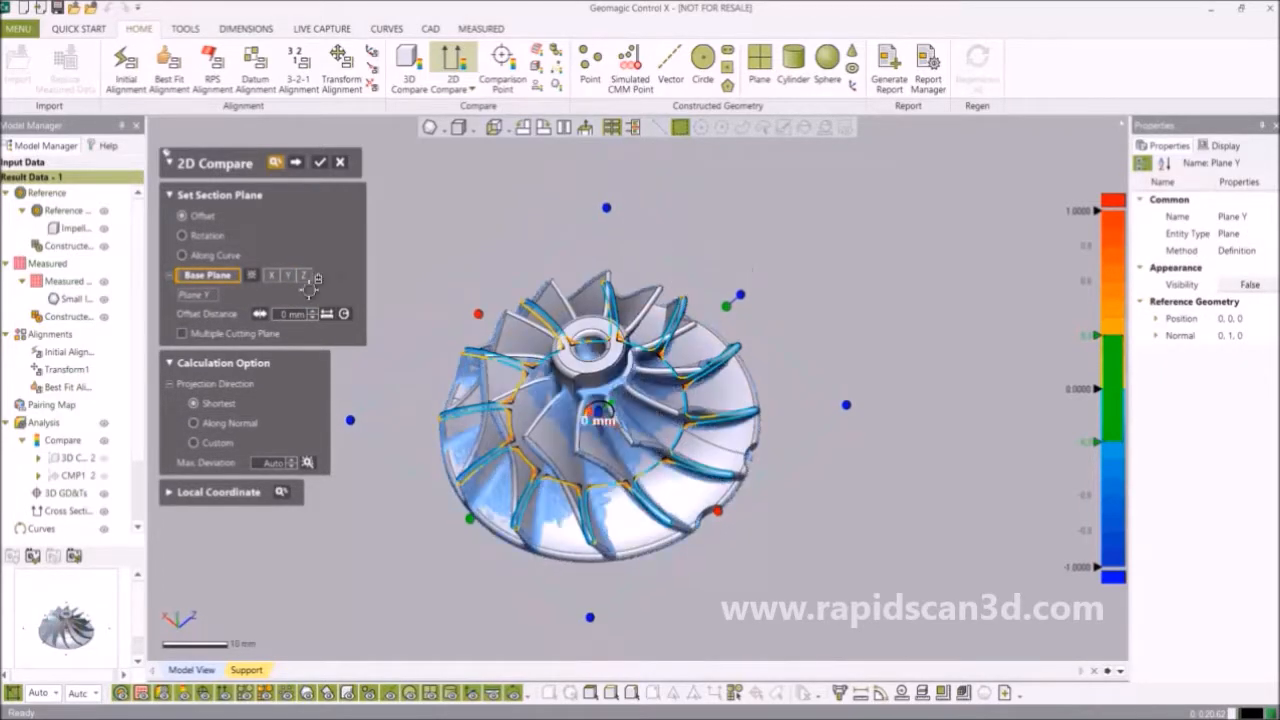
click(271, 275)
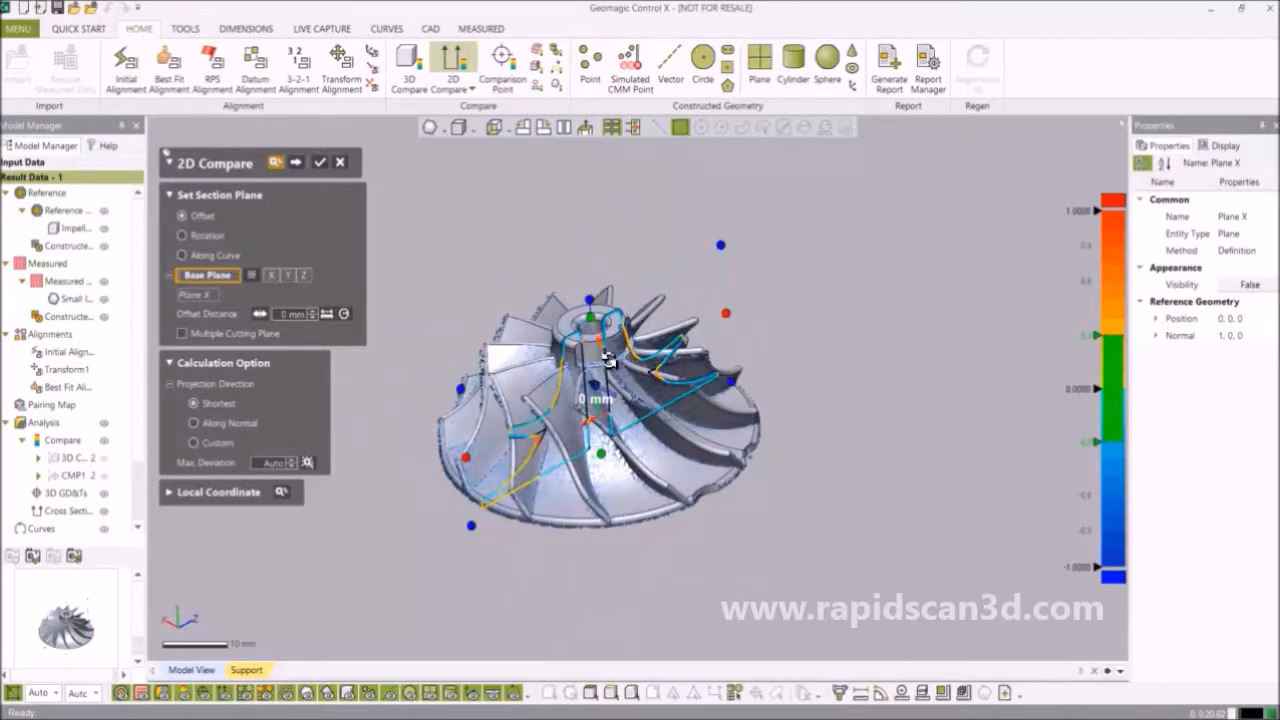
mouse_move(489, 329)
right_down()
mouse_move(626, 381)
mouse_move(652, 526)
right_up()
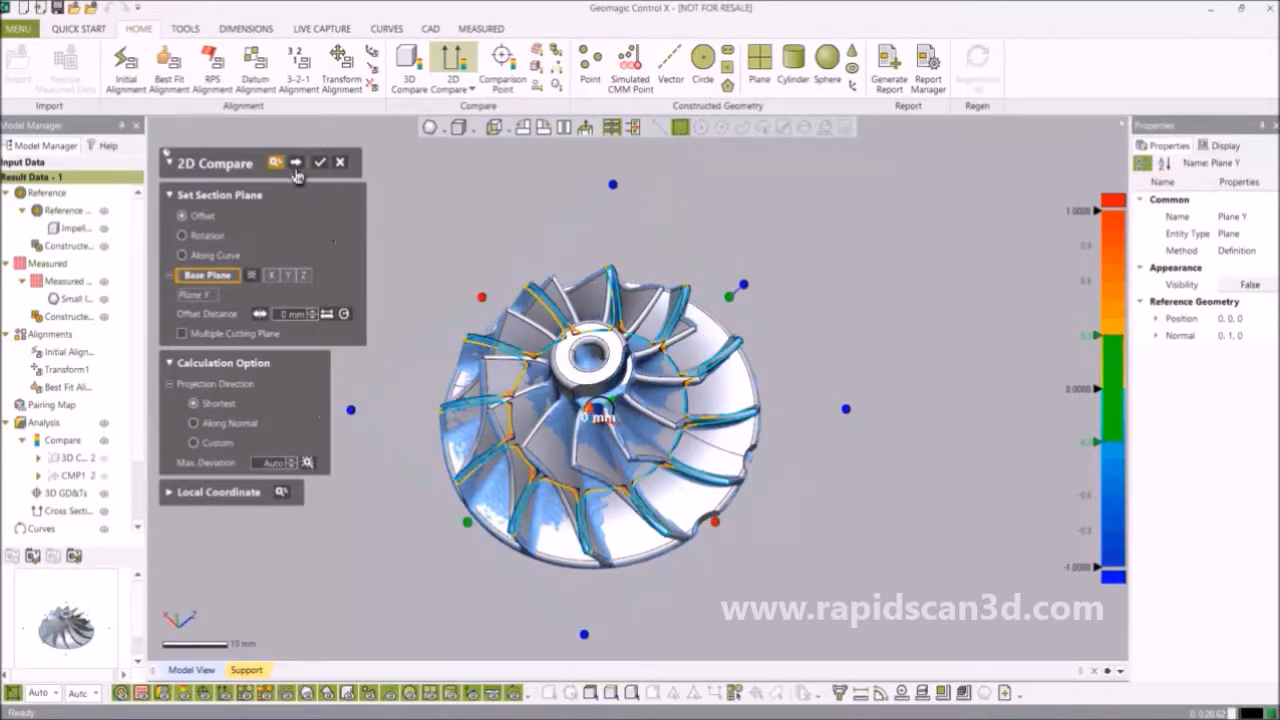
click(295, 163)
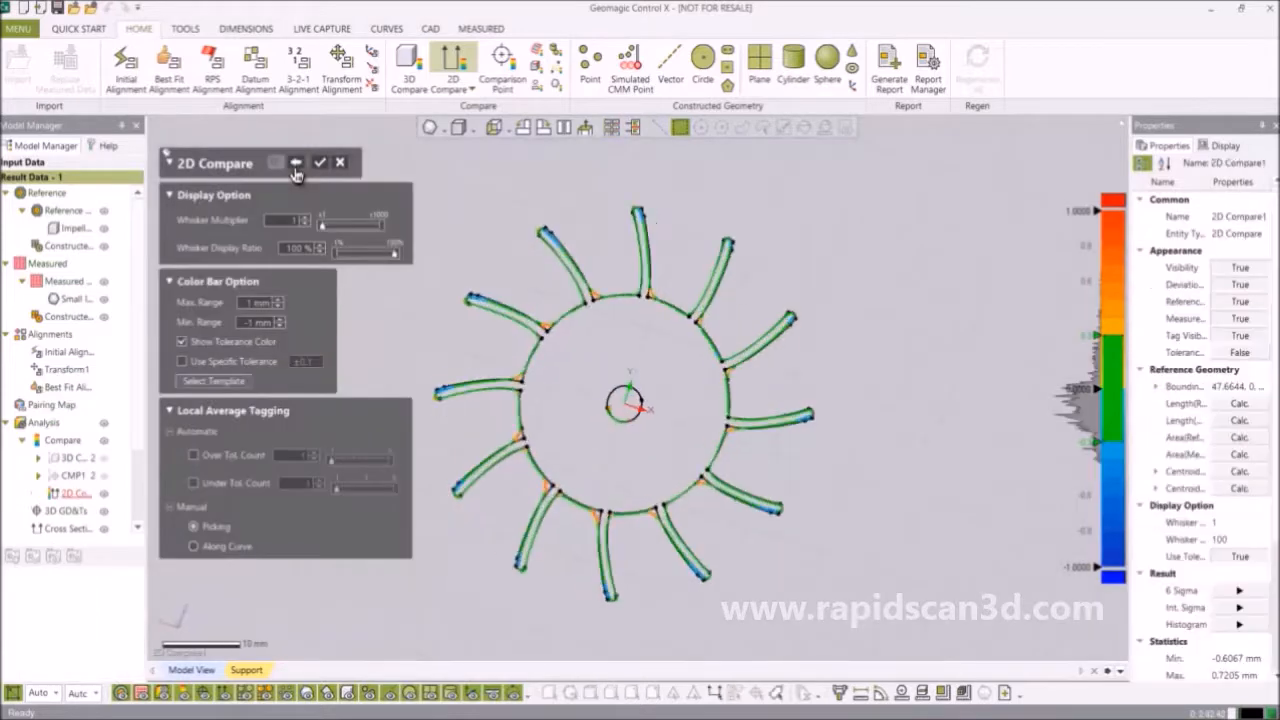
Inspect the section whiskers (-0.6067 to 0.7205 mm) and confirm the 2D Compare.
scroll(560, 280, up, 5)
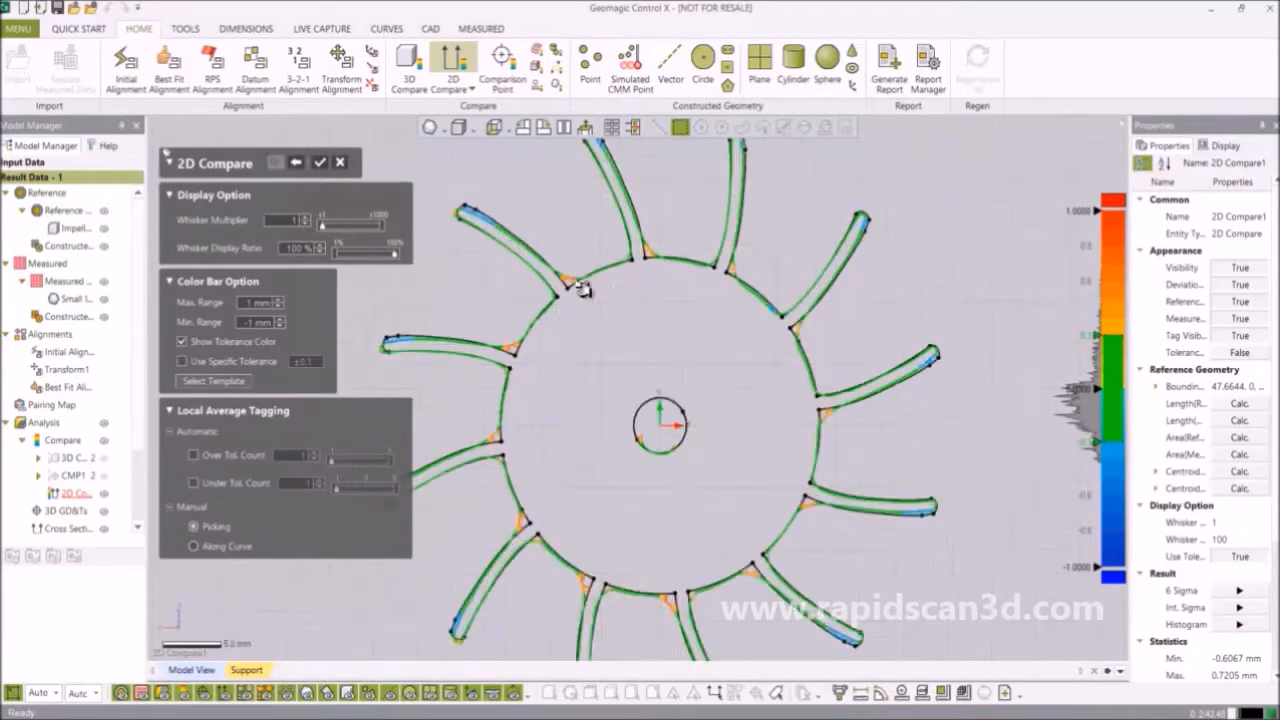
scroll(553, 280, up, 4)
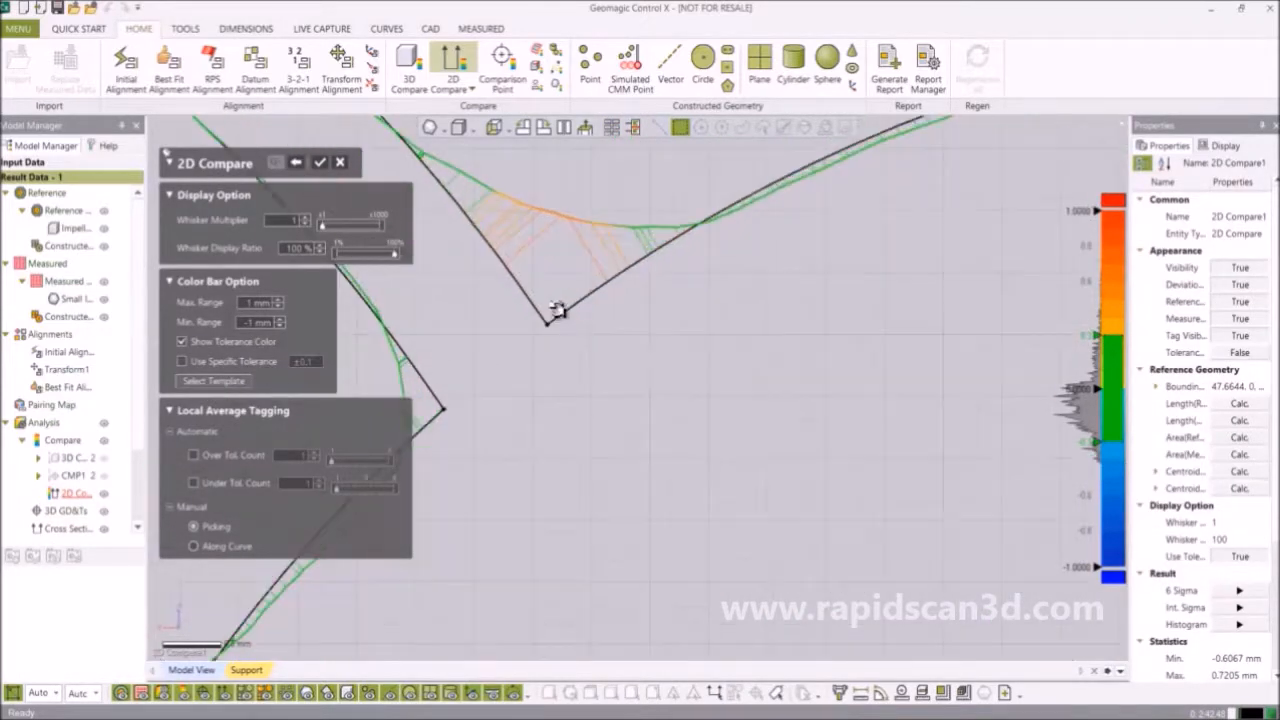
scroll(560, 317, down, 10)
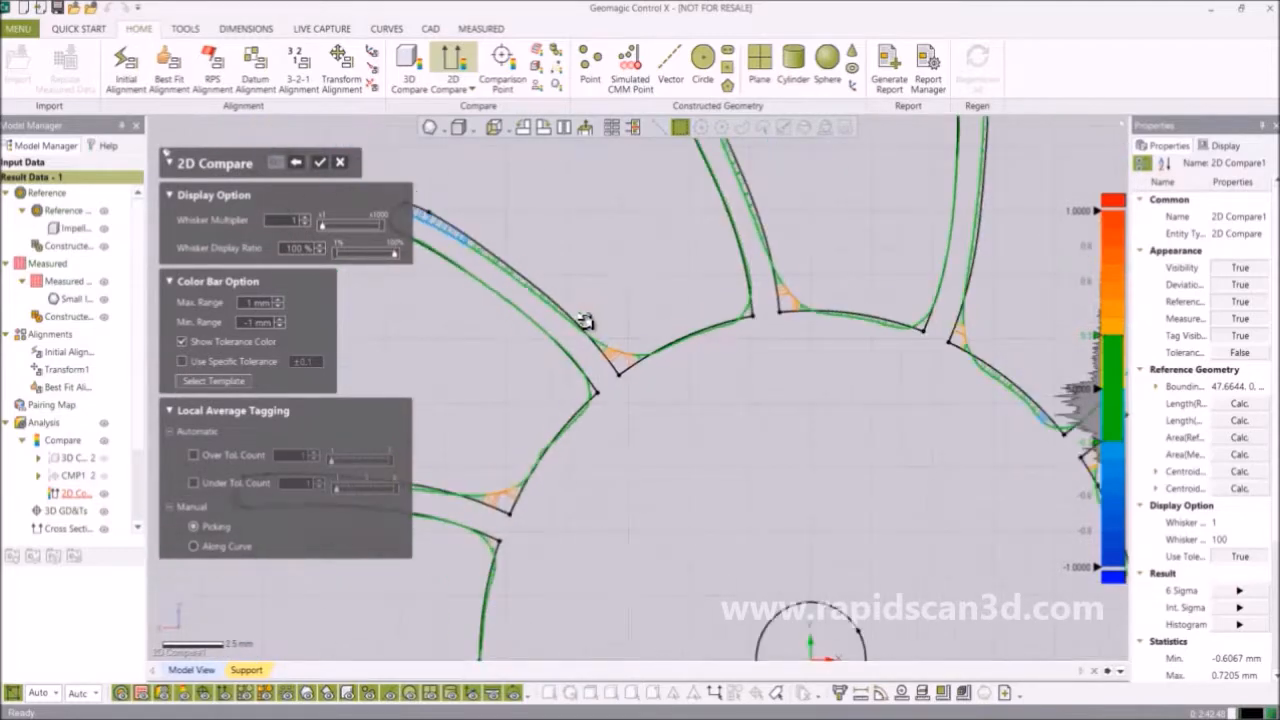
scroll(668, 408, down, 5)
scroll(686, 508, up, 3)
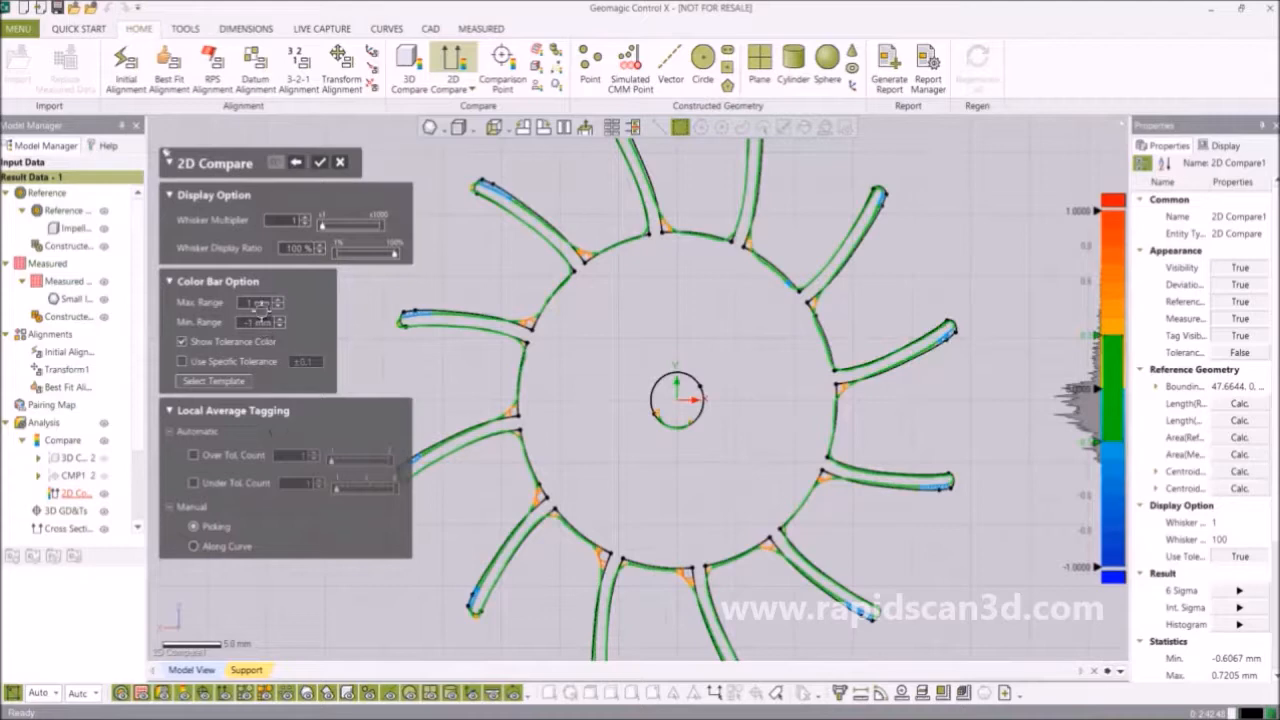
click(320, 162)
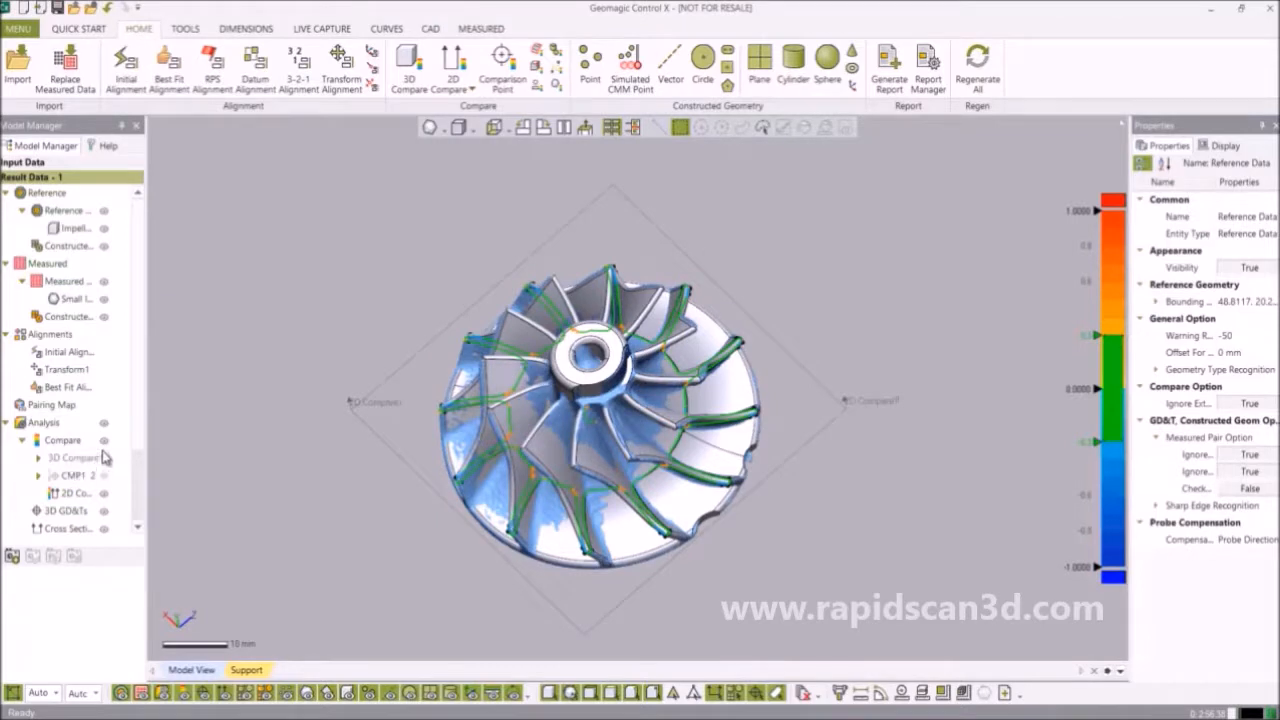
Turn off the 2D Compare overlay and turn on the 3D Compare colour map.
click(104, 493)
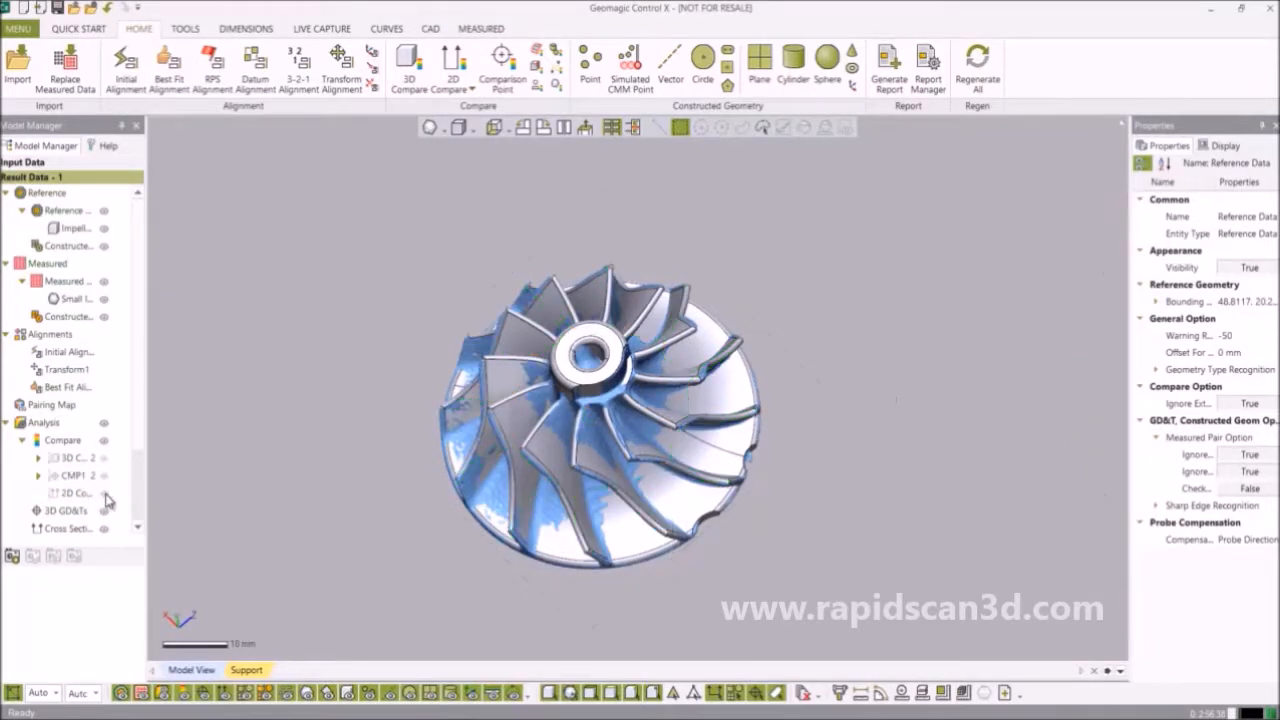
click(104, 493)
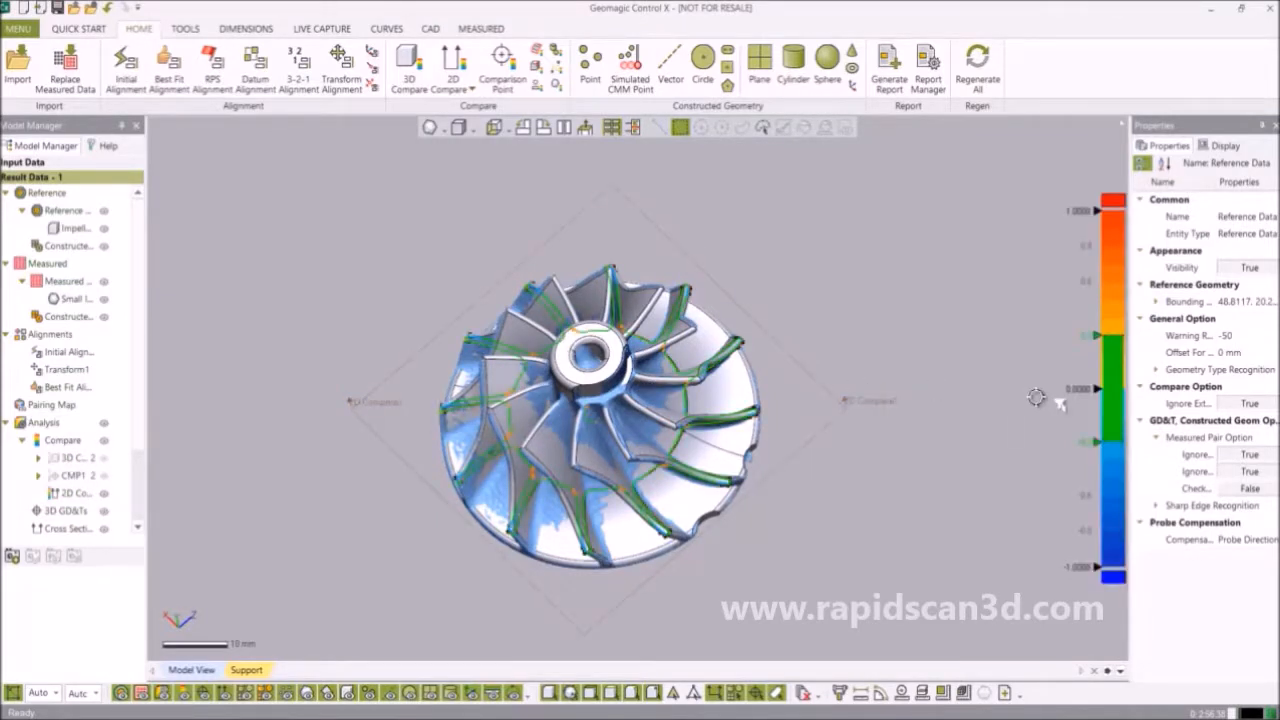
click(104, 493)
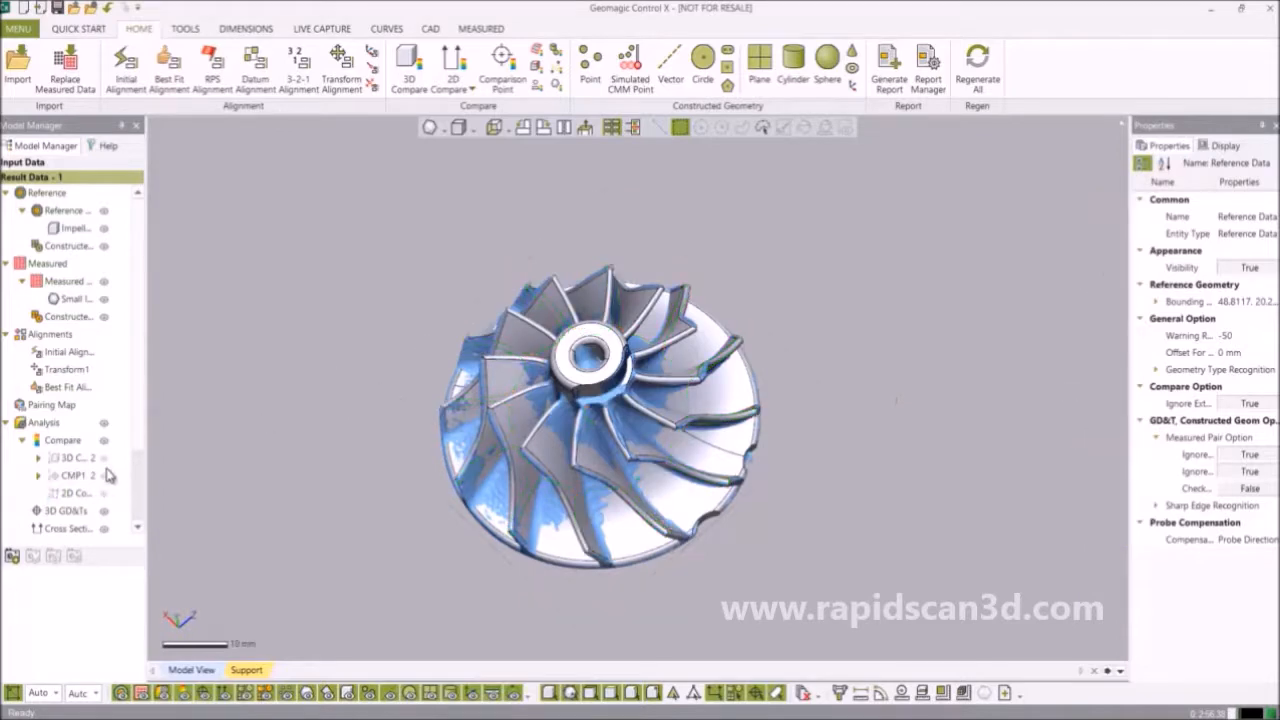
click(104, 457)
right_drag(576, 373, 602, 419)
scroll(618, 437, down, 3)
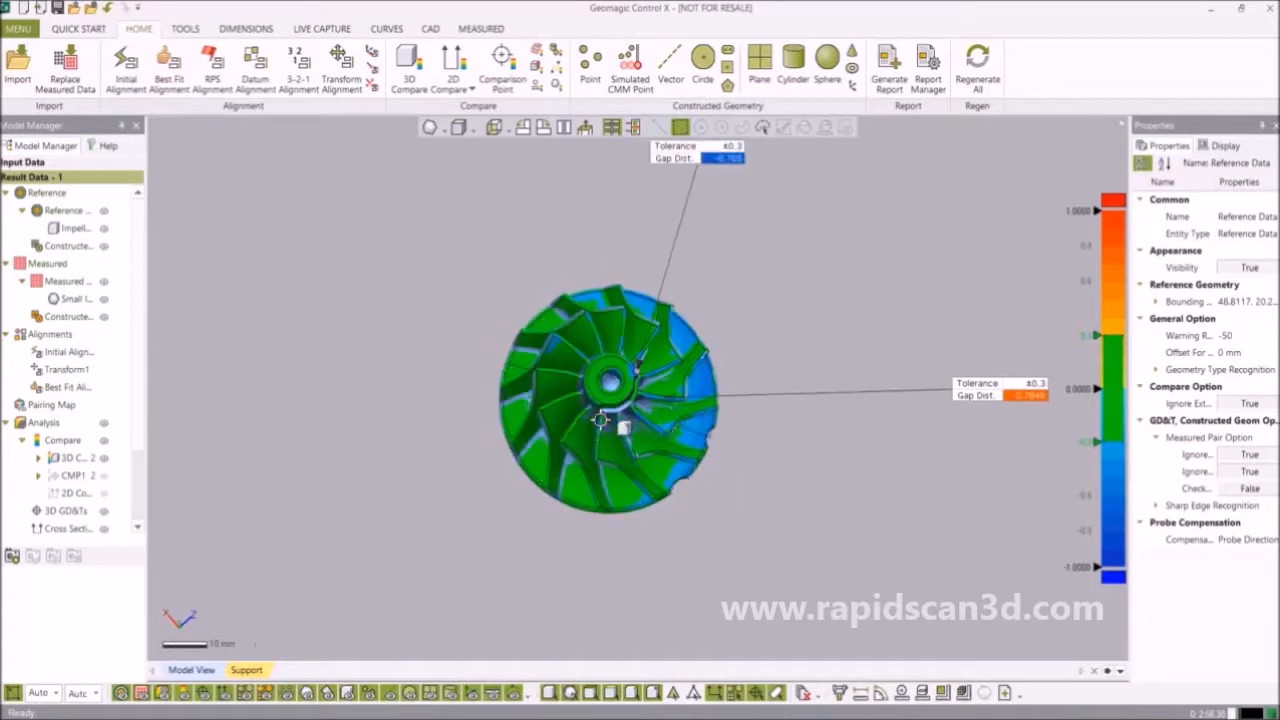
Compare colour bar templates, set Discrete as default, and open Discrete in Edit Template.
double_click(1112, 317)
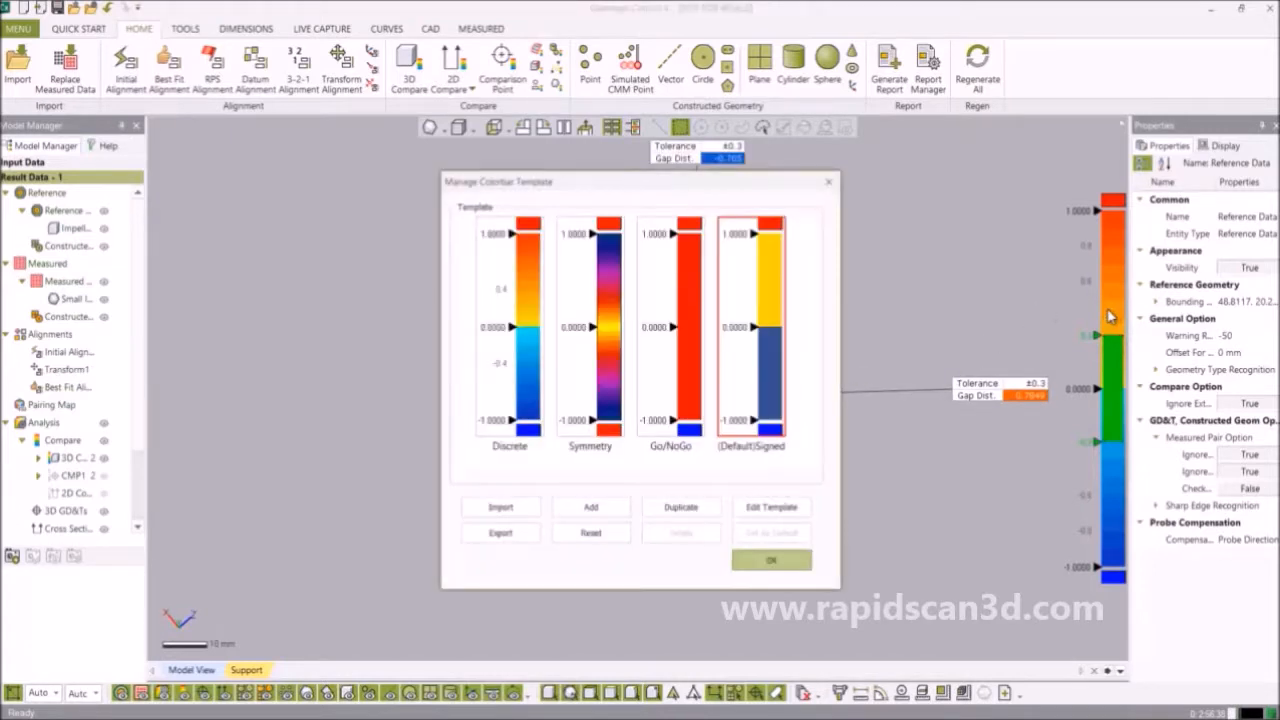
click(692, 370)
click(610, 364)
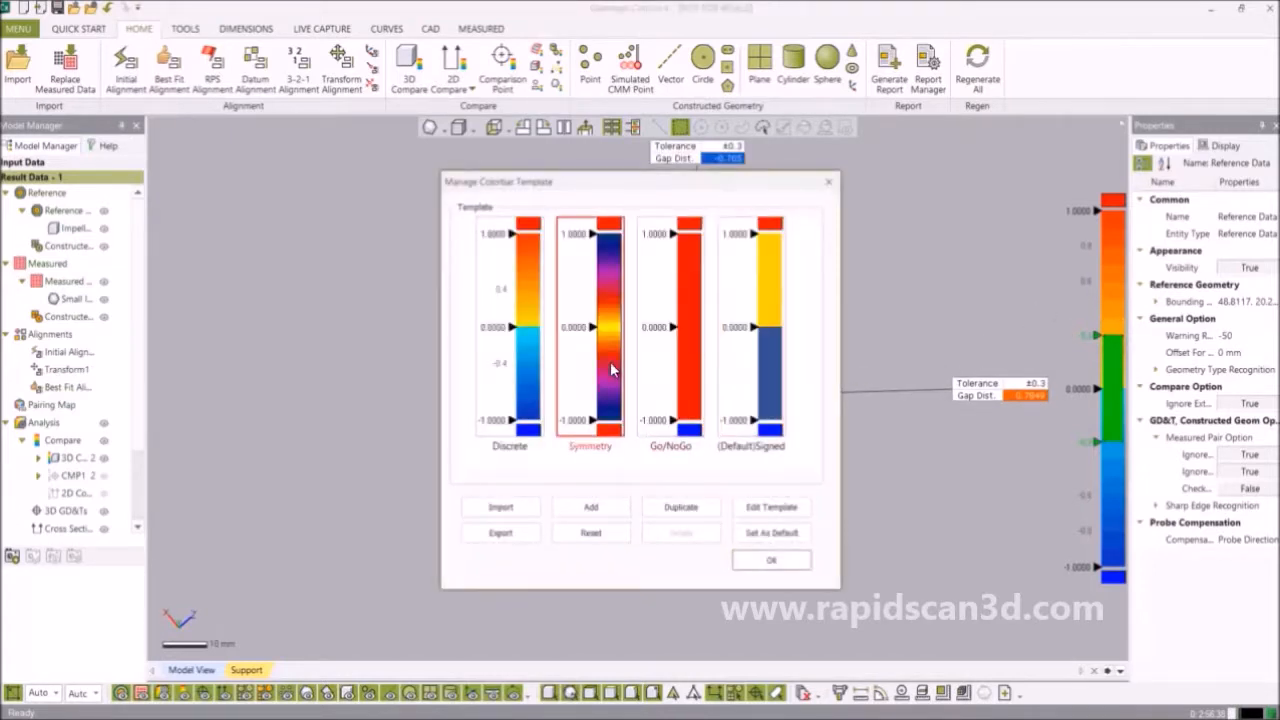
click(535, 367)
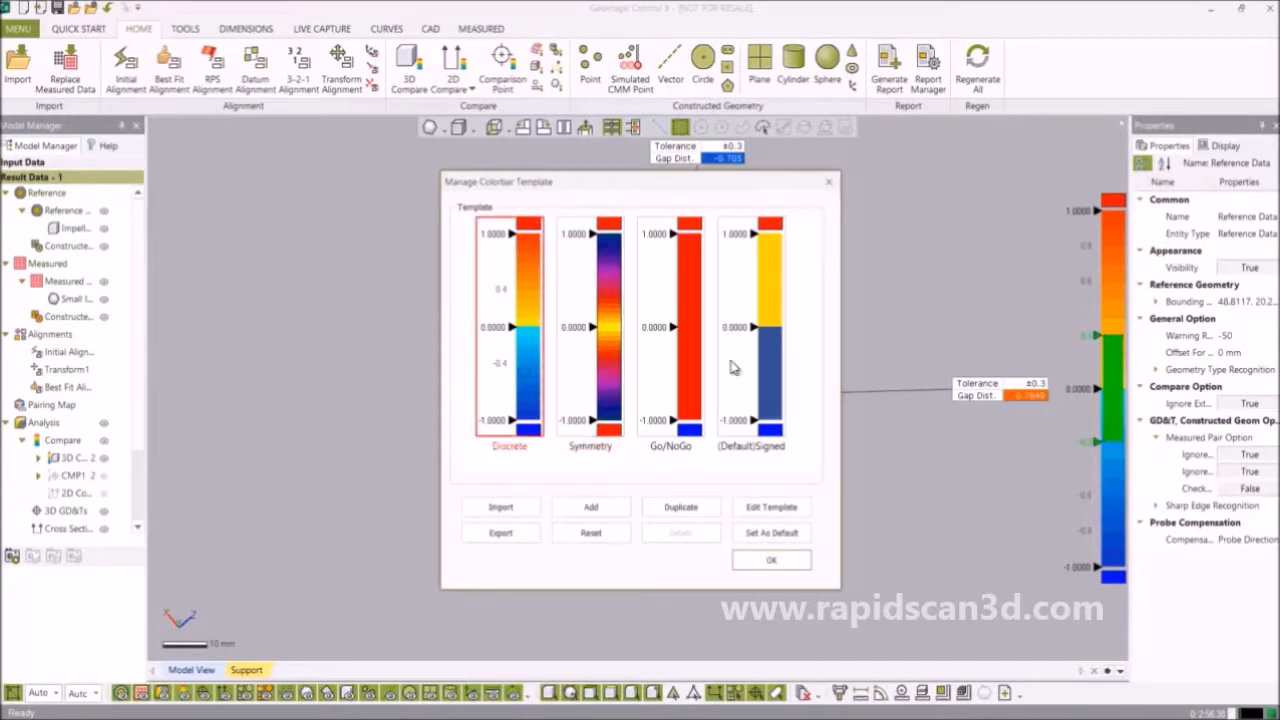
click(775, 364)
click(518, 382)
click(771, 533)
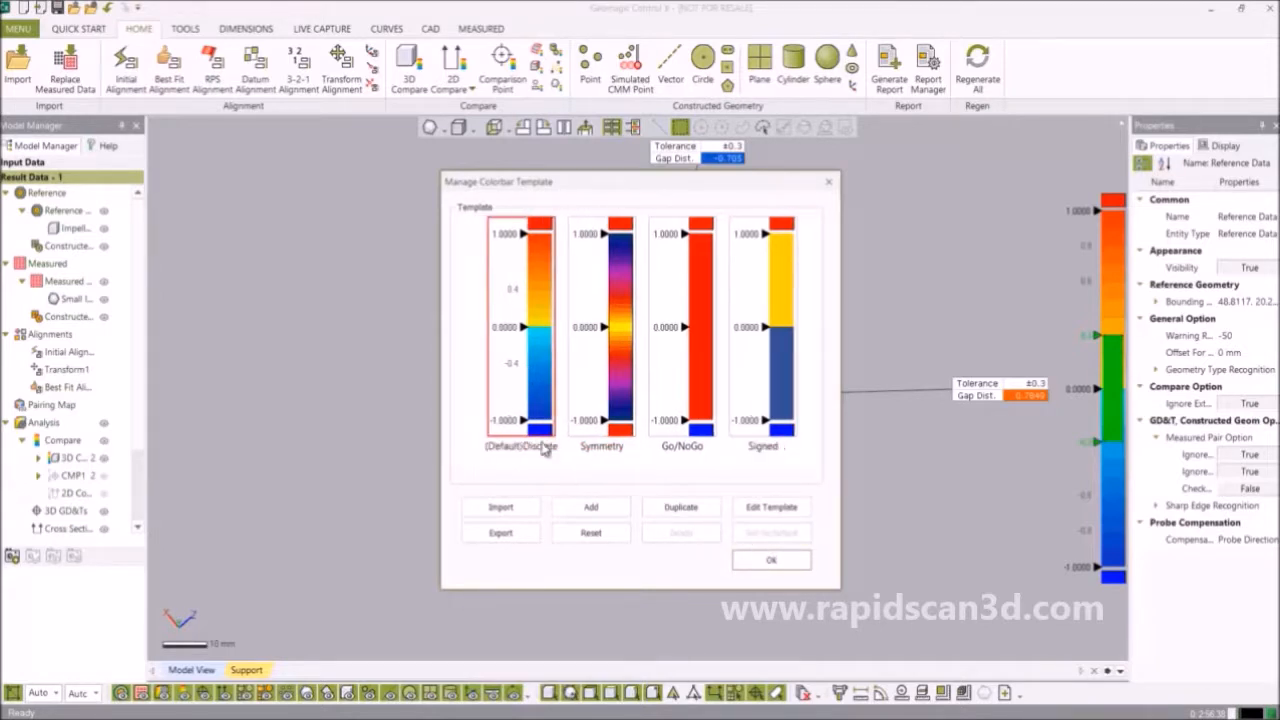
double_click(530, 385)
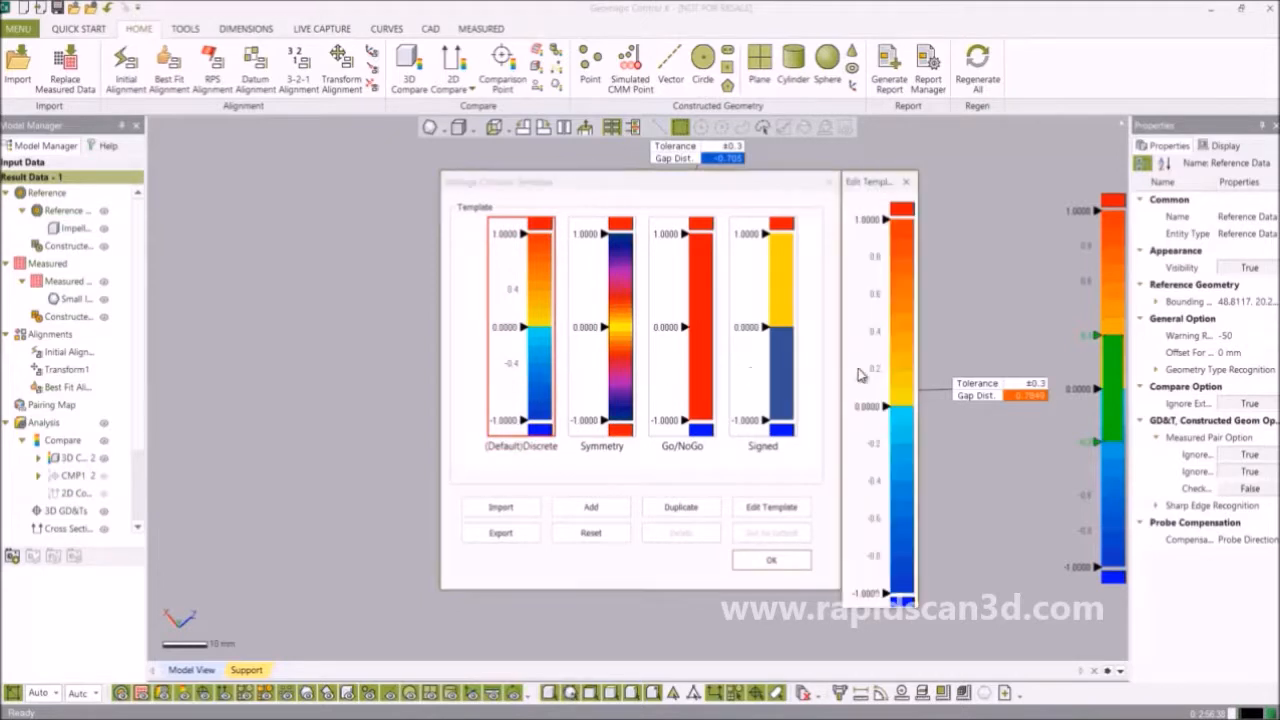
Recolour the Signed template's upper band reddish, then dark blue.
double_click(905, 239)
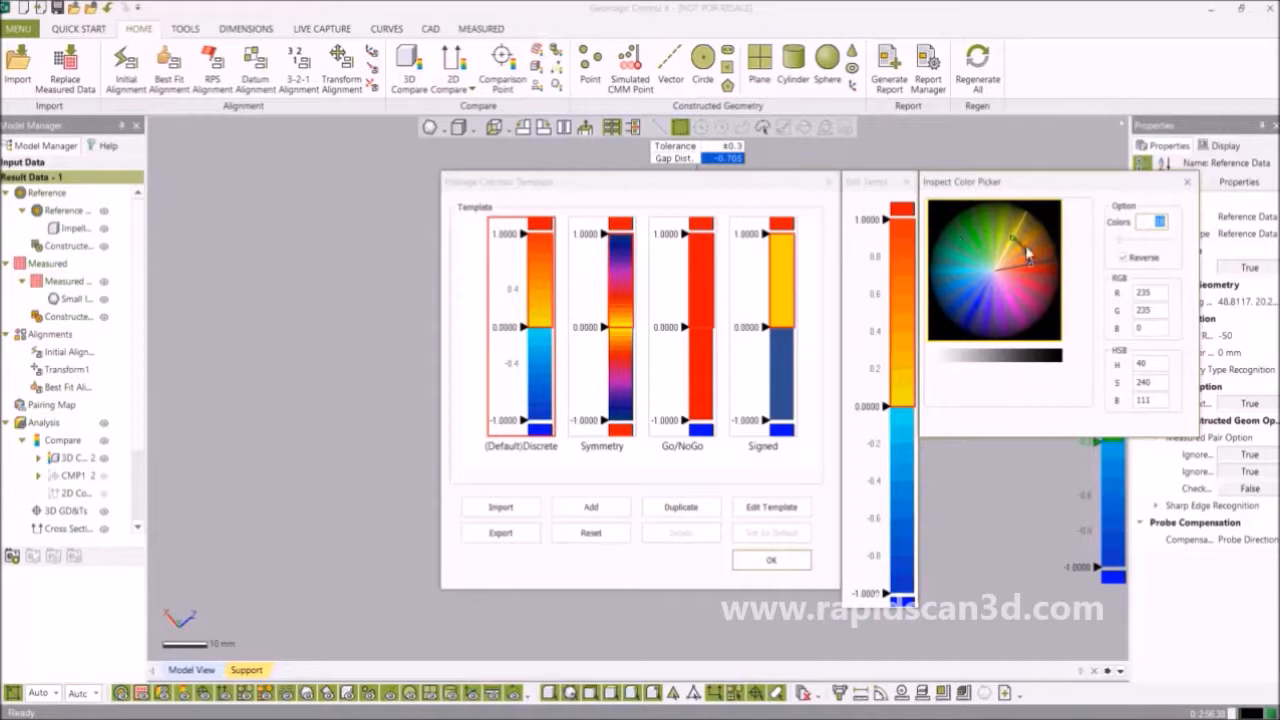
drag(1013, 245, 928, 316)
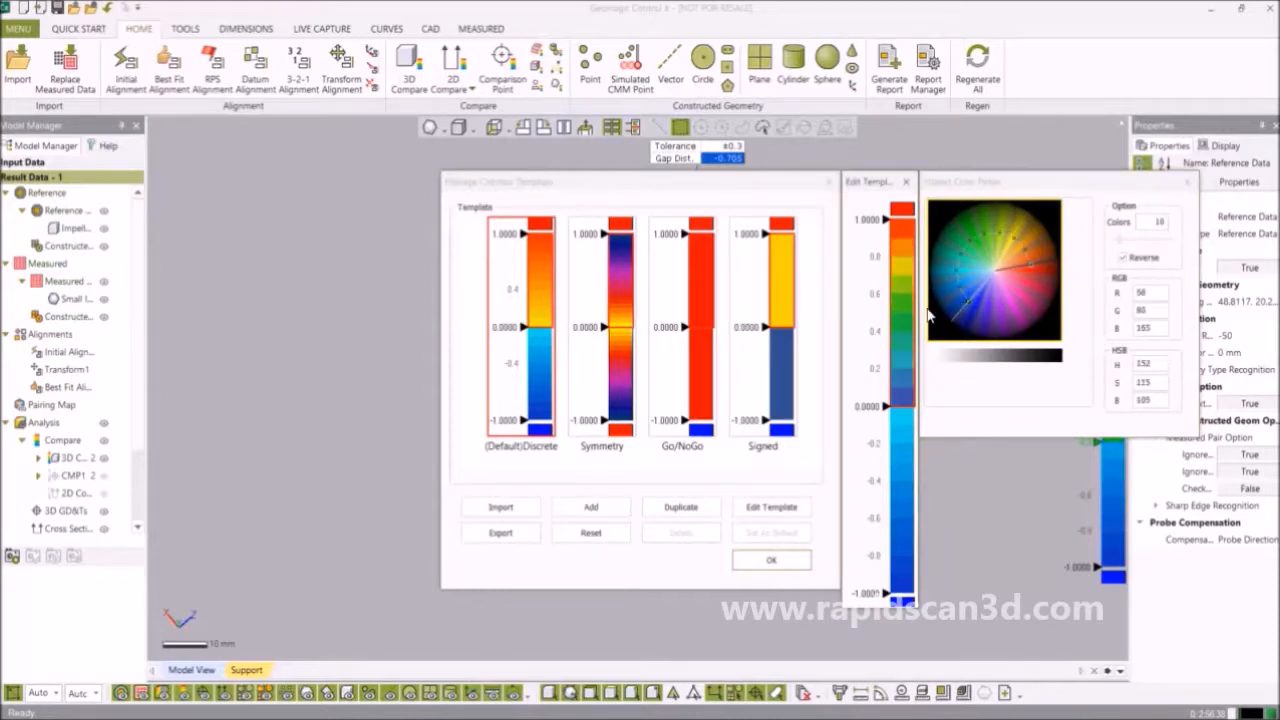
click(772, 389)
click(896, 352)
drag(1009, 278, 947, 302)
Reload the Signed template's original colours and recolour its lower band maroon.
click(790, 380)
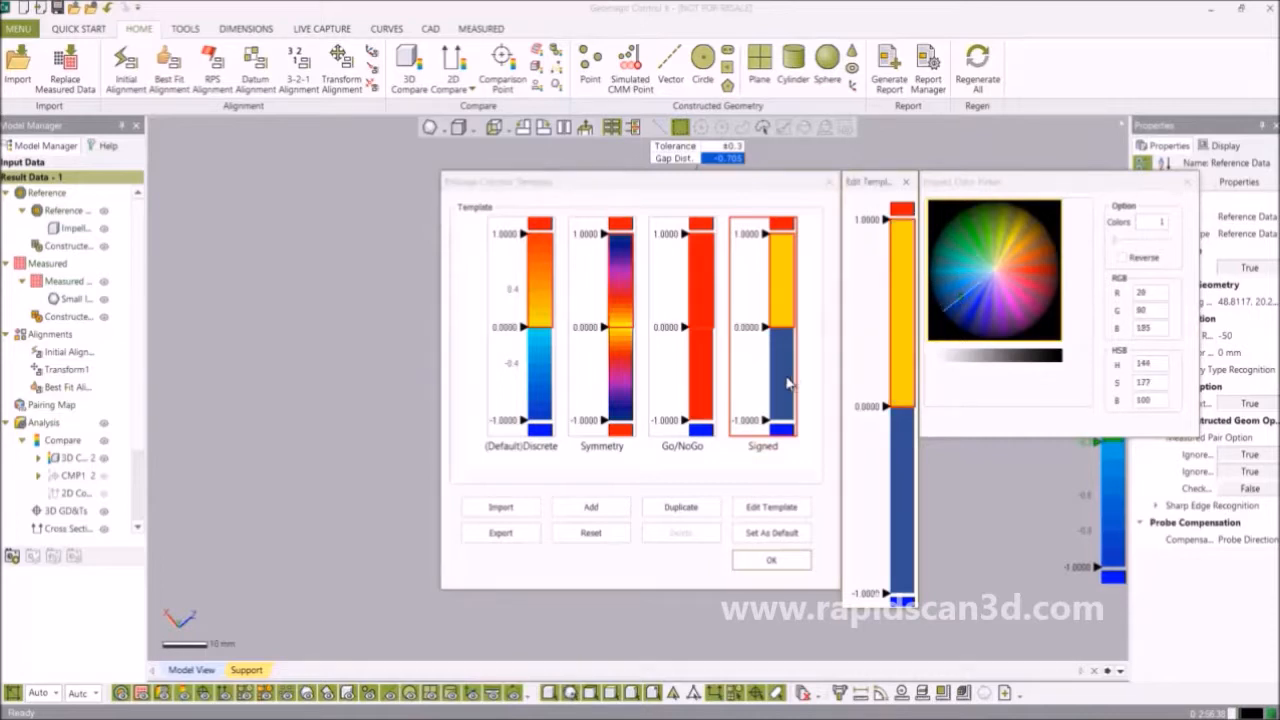
click(905, 445)
mouse_move(1020, 318)
mouse_down()
mouse_move(1042, 315)
mouse_move(1035, 330)
mouse_up()
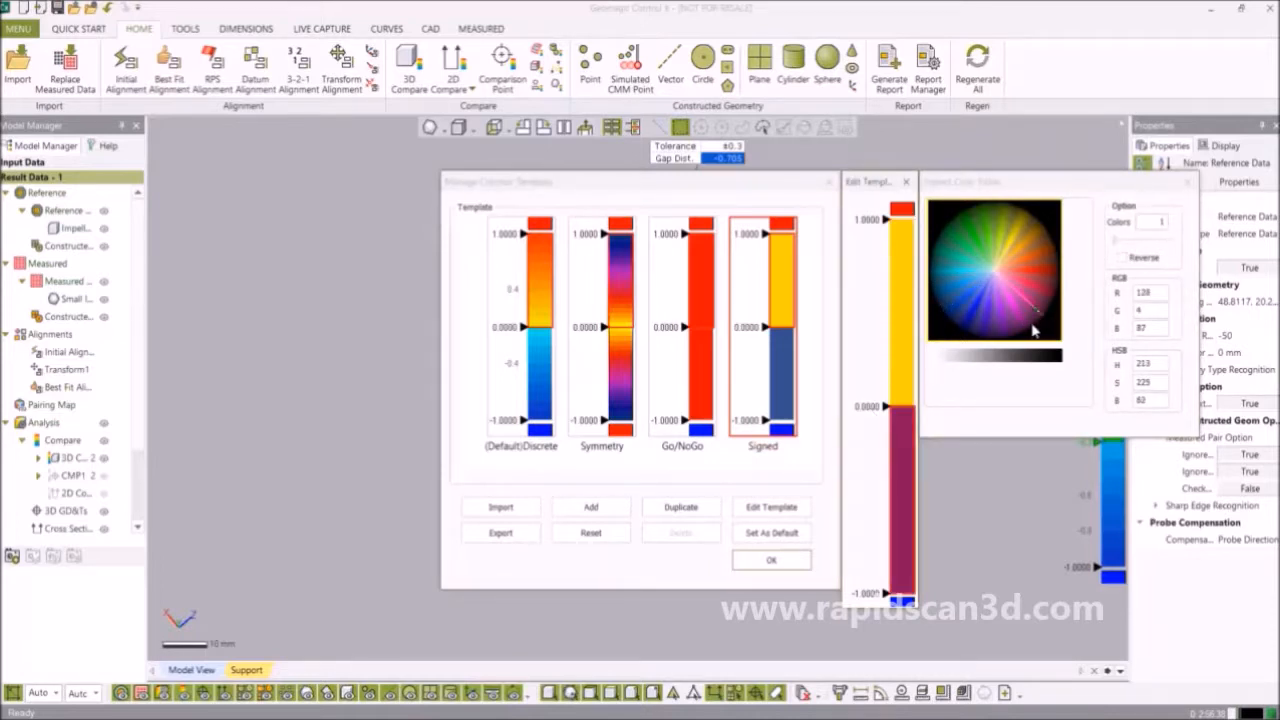
click(1186, 182)
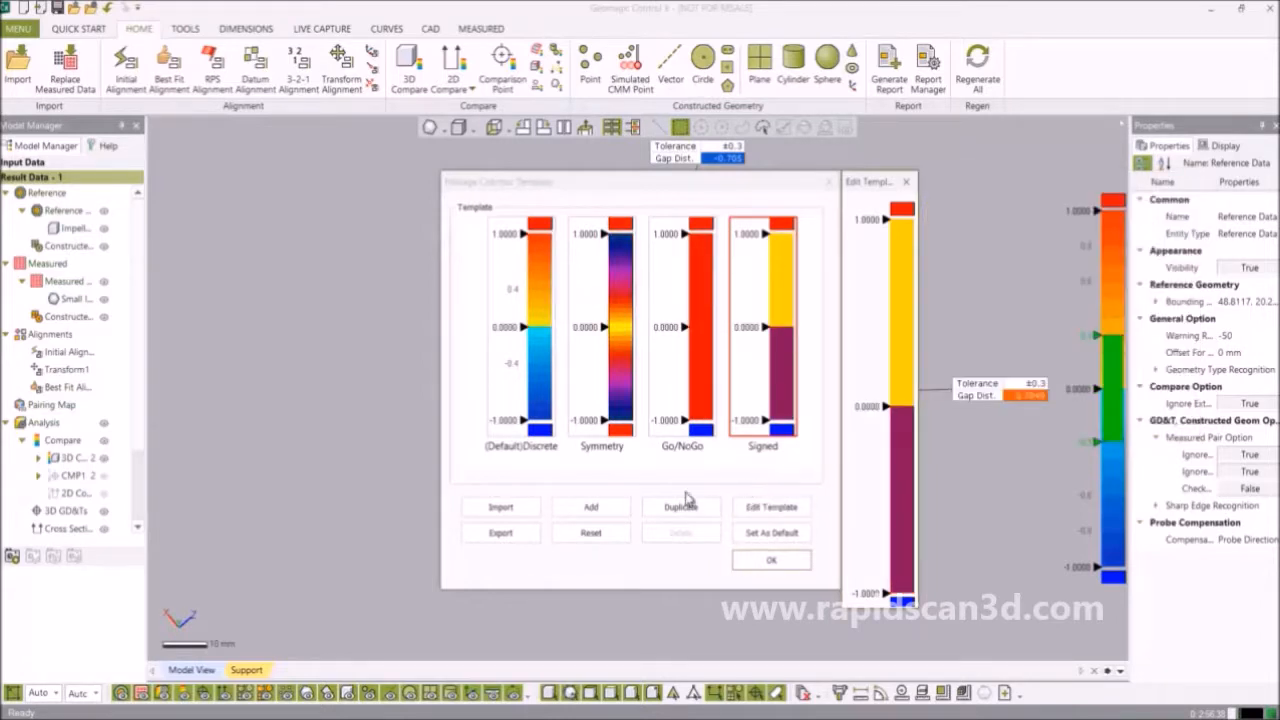
Reset the Signed and Discrete template colours and close the colour bar settings.
click(591, 532)
click(538, 392)
click(604, 541)
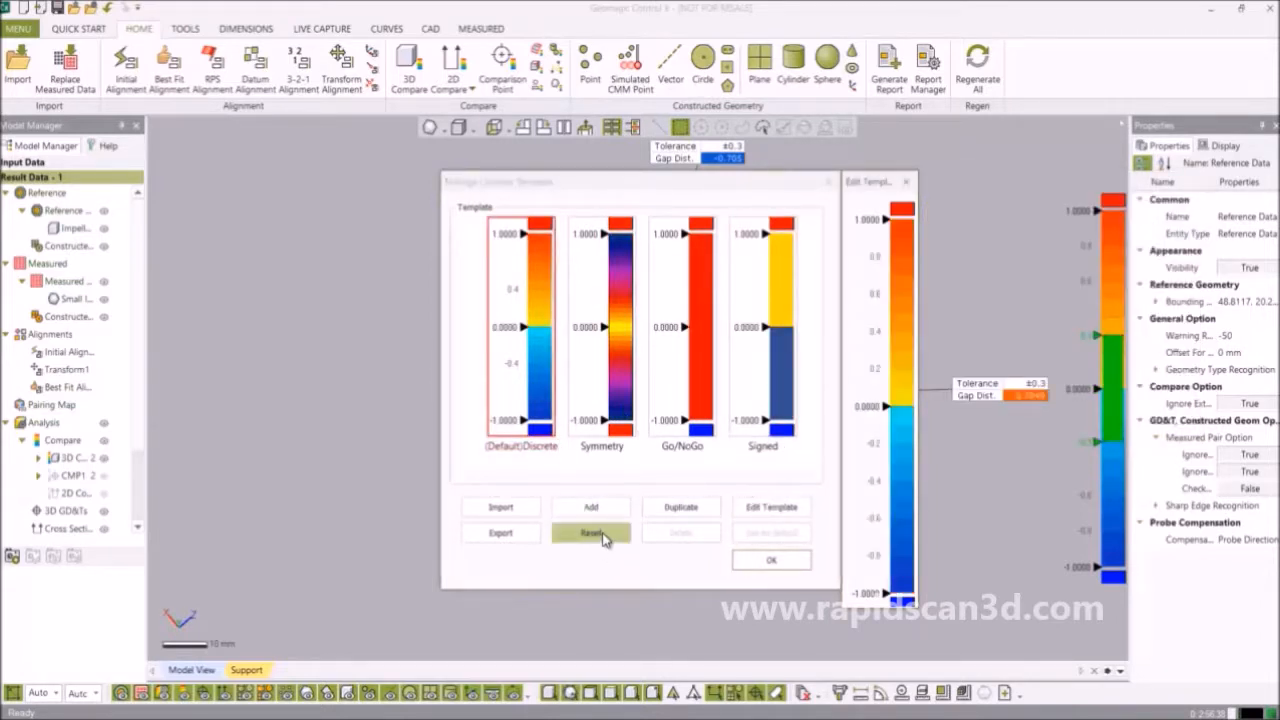
click(771, 561)
Rotate the impeller so it faces the viewer head-on.
right_drag(787, 546, 752, 480)
right_drag(597, 353, 417, 443)
mouse_move(670, 345)
right_down()
mouse_move(660, 438)
mouse_move(728, 443)
right_up()
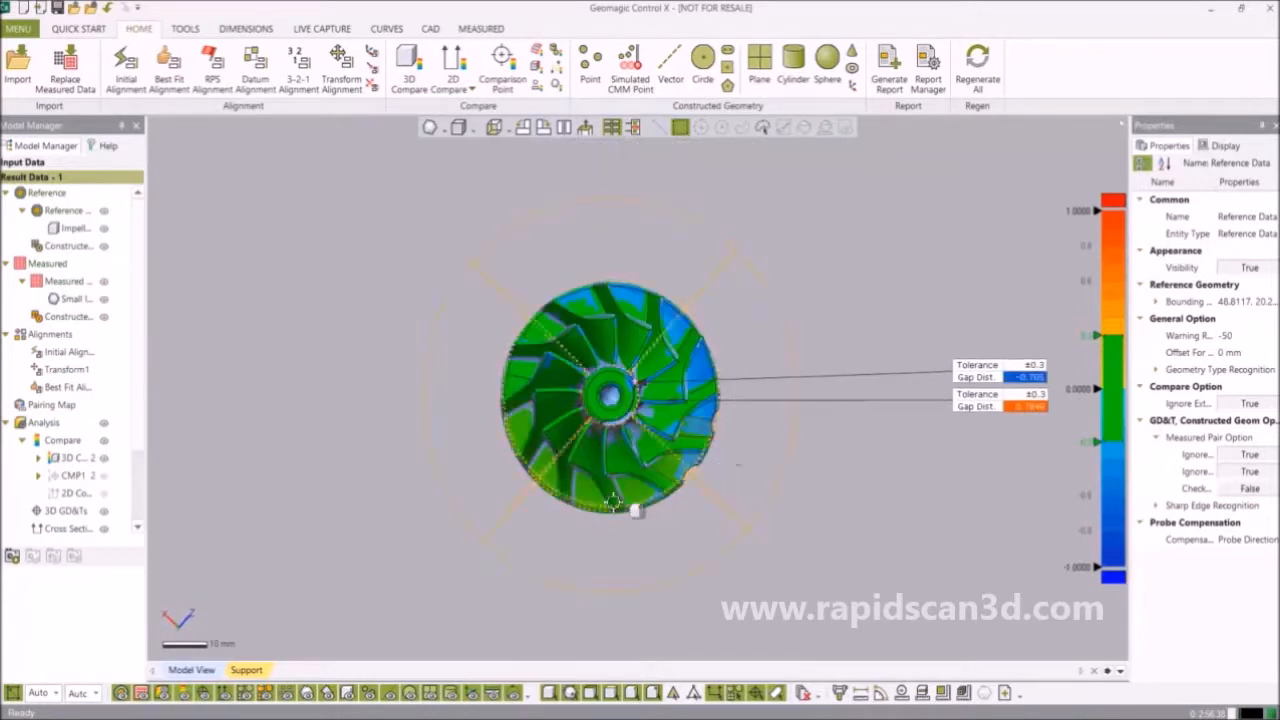
Toggle the 2D Compare view and add deviation callouts above and left of the part.
click(105, 494)
click(106, 492)
click(104, 476)
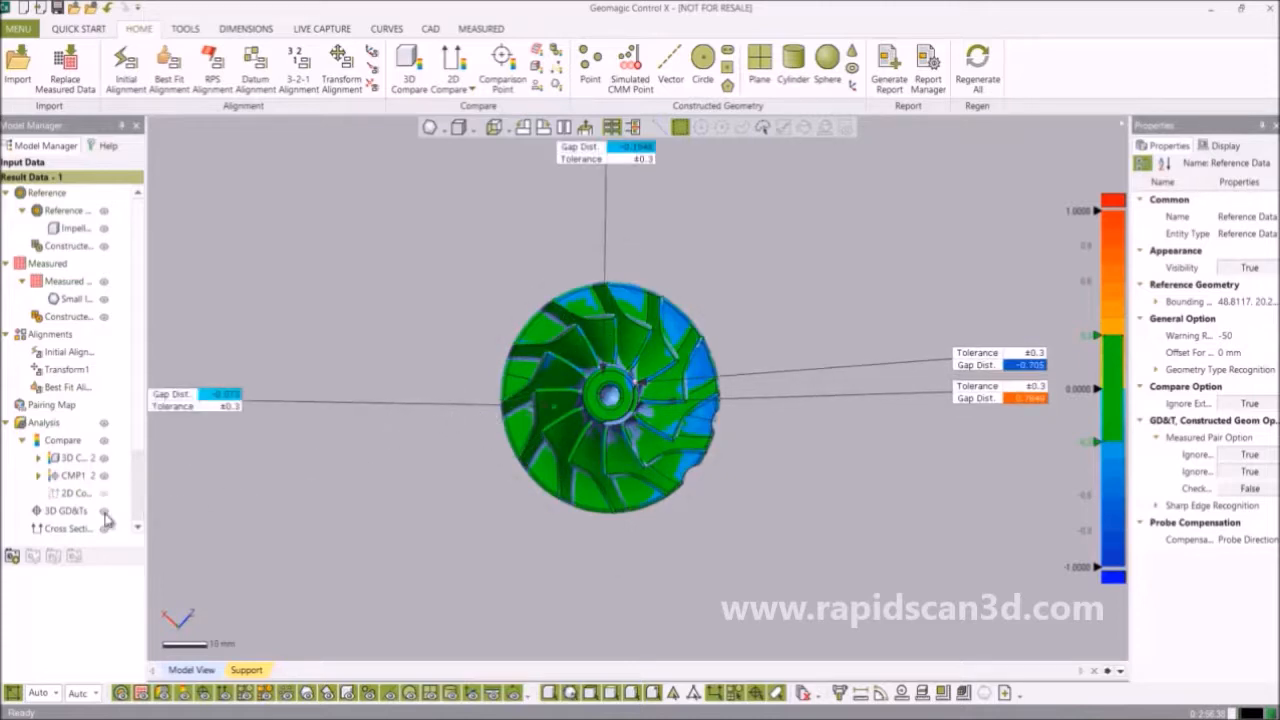
Save the face-on impeller view as the first custom view.
click(13, 557)
scroll(100, 430, down, 3)
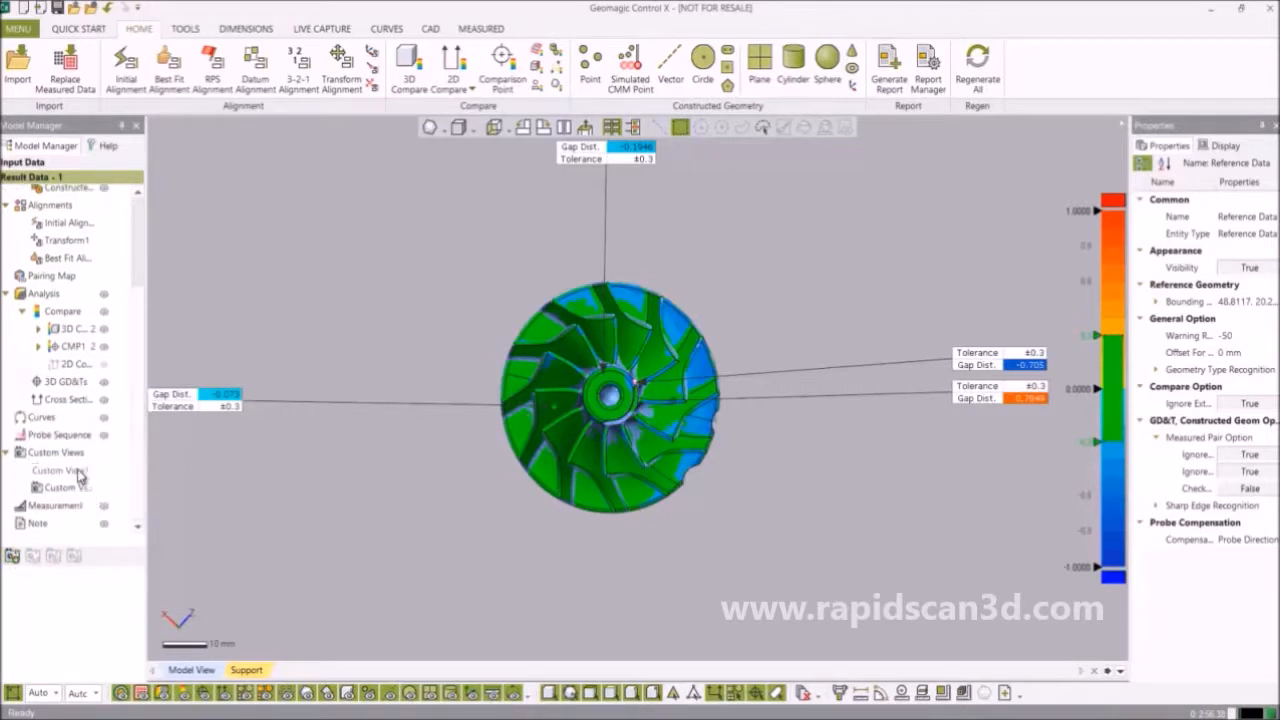
click(76, 474)
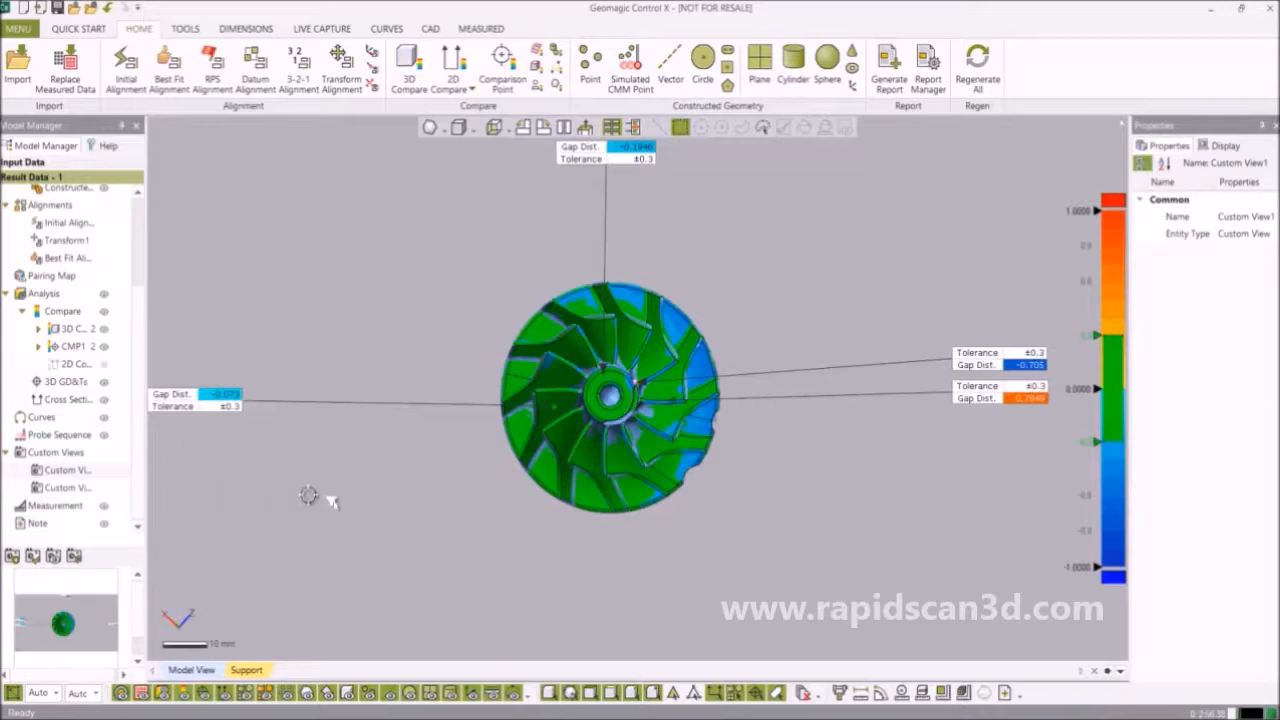
Turn the impeller over and save its underside as a second custom view.
mouse_move(550, 466)
right_down()
mouse_move(604, 474)
mouse_move(615, 358)
mouse_move(660, 305)
mouse_move(640, 371)
mouse_move(705, 393)
right_up()
click(13, 557)
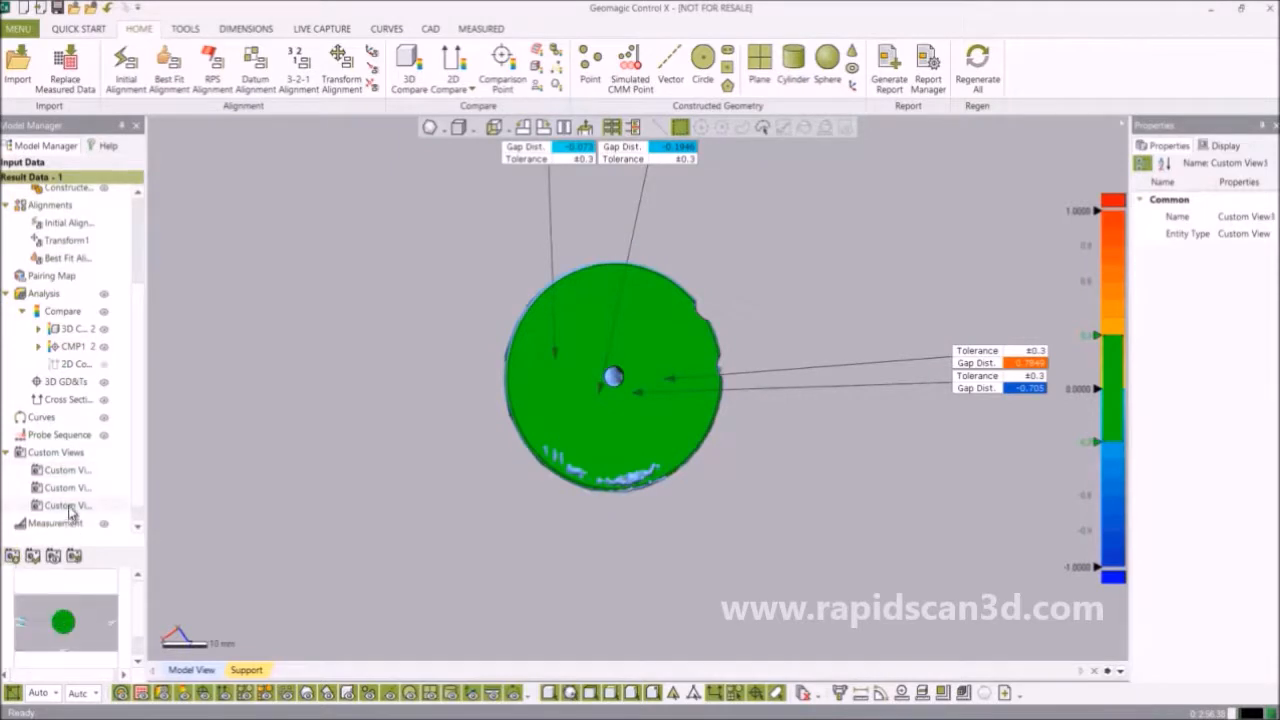
click(73, 488)
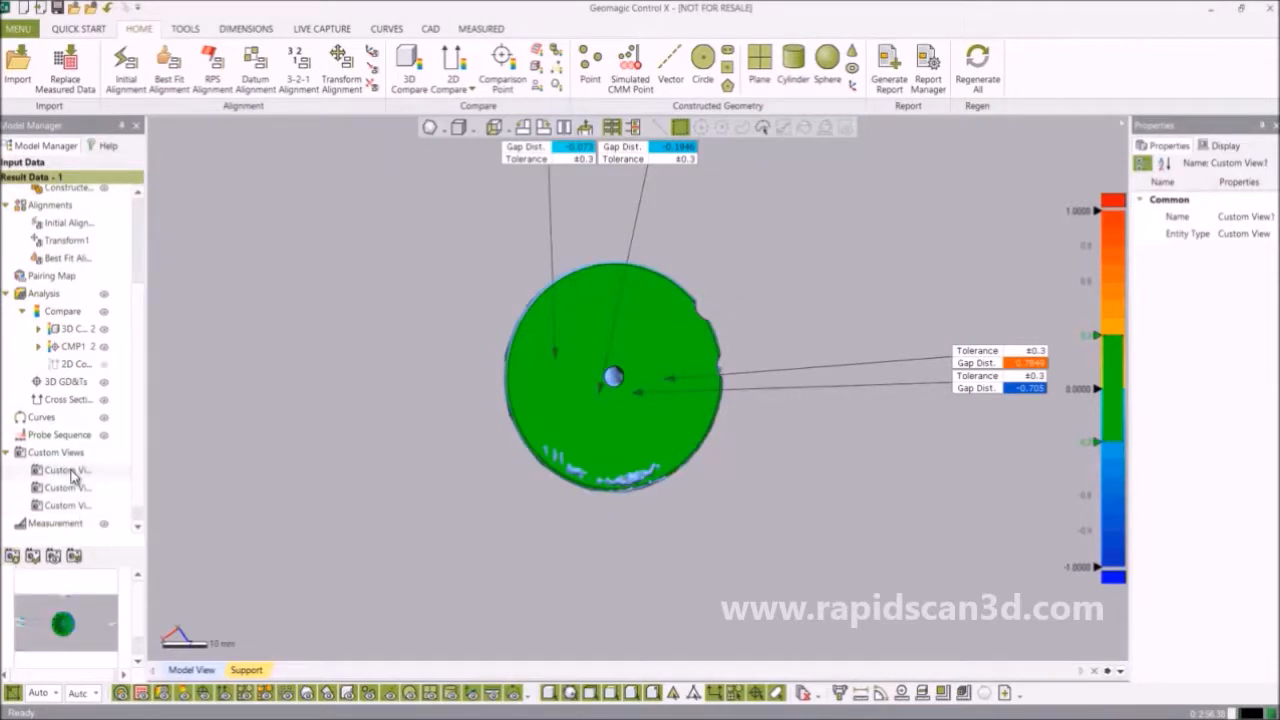
Delete Custom View1 from the custom views list.
right_click(70, 470)
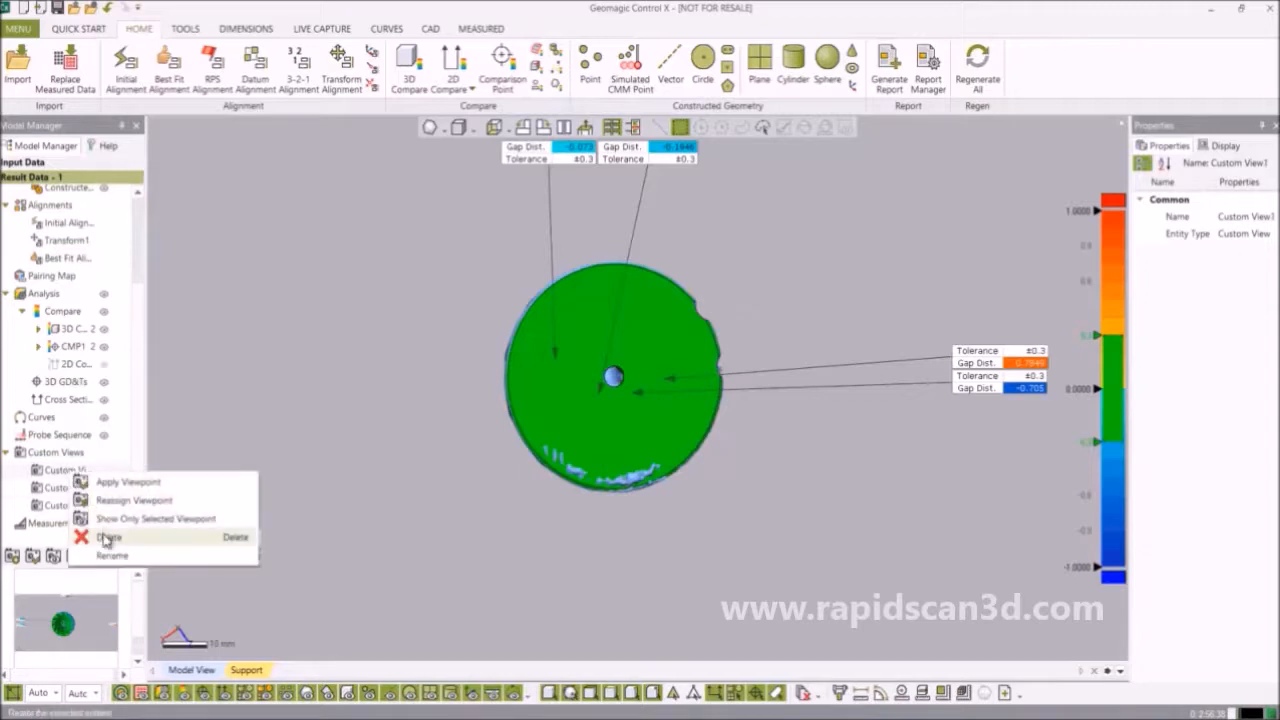
click(107, 536)
click(620, 437)
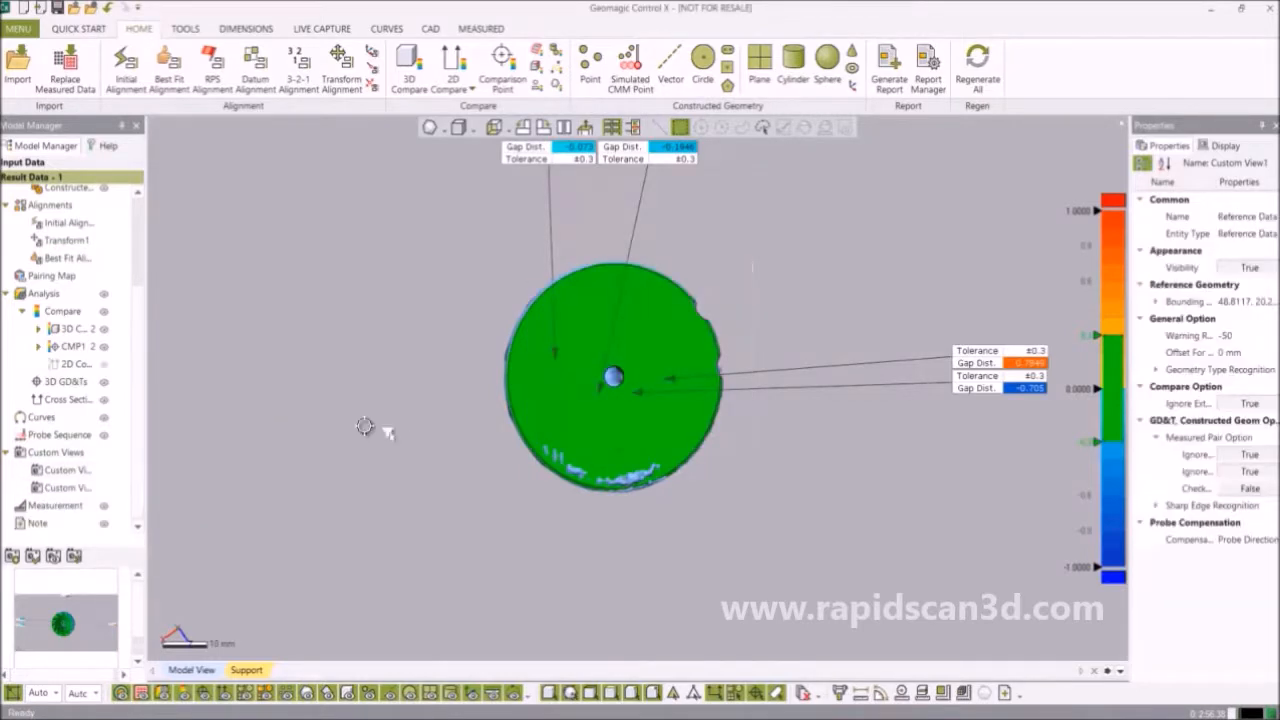
Rotate the impeller to a side view of its blades and save it as a custom view.
click(75, 472)
click(70, 490)
right_drag(654, 366, 632, 622)
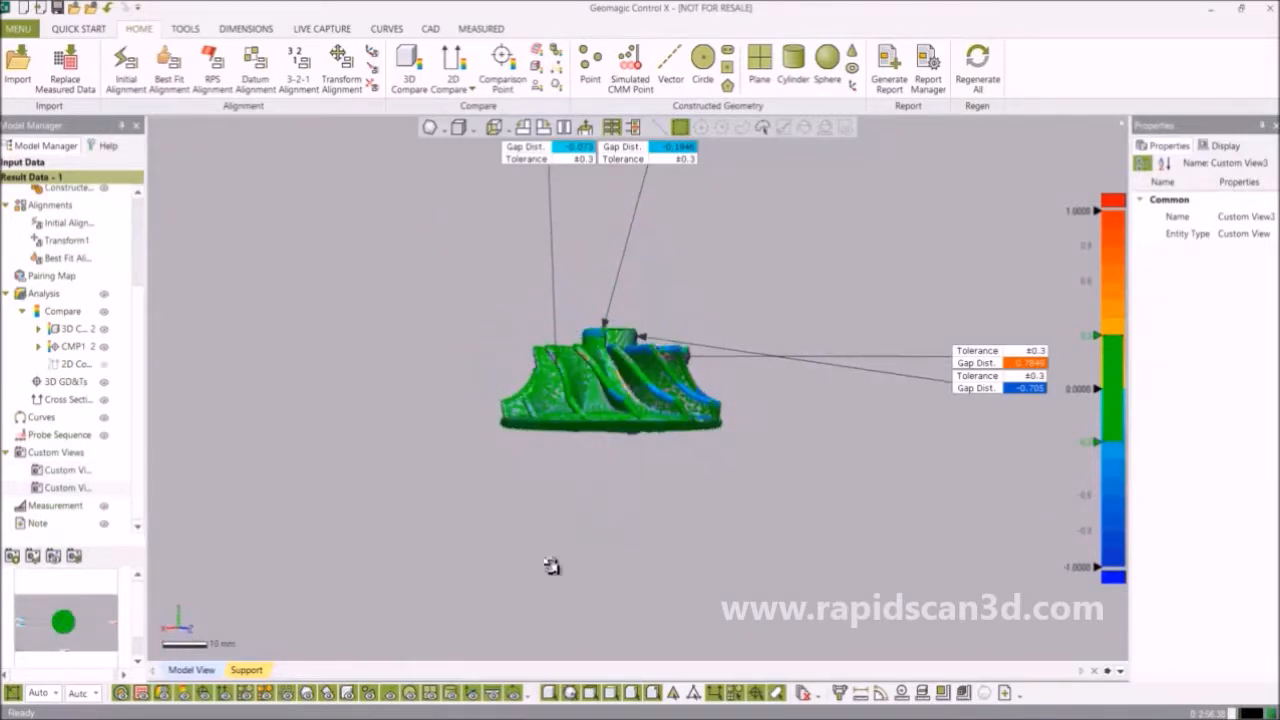
click(13, 556)
Apply the first and third saved custom views to check their viewpoints.
click(66, 470)
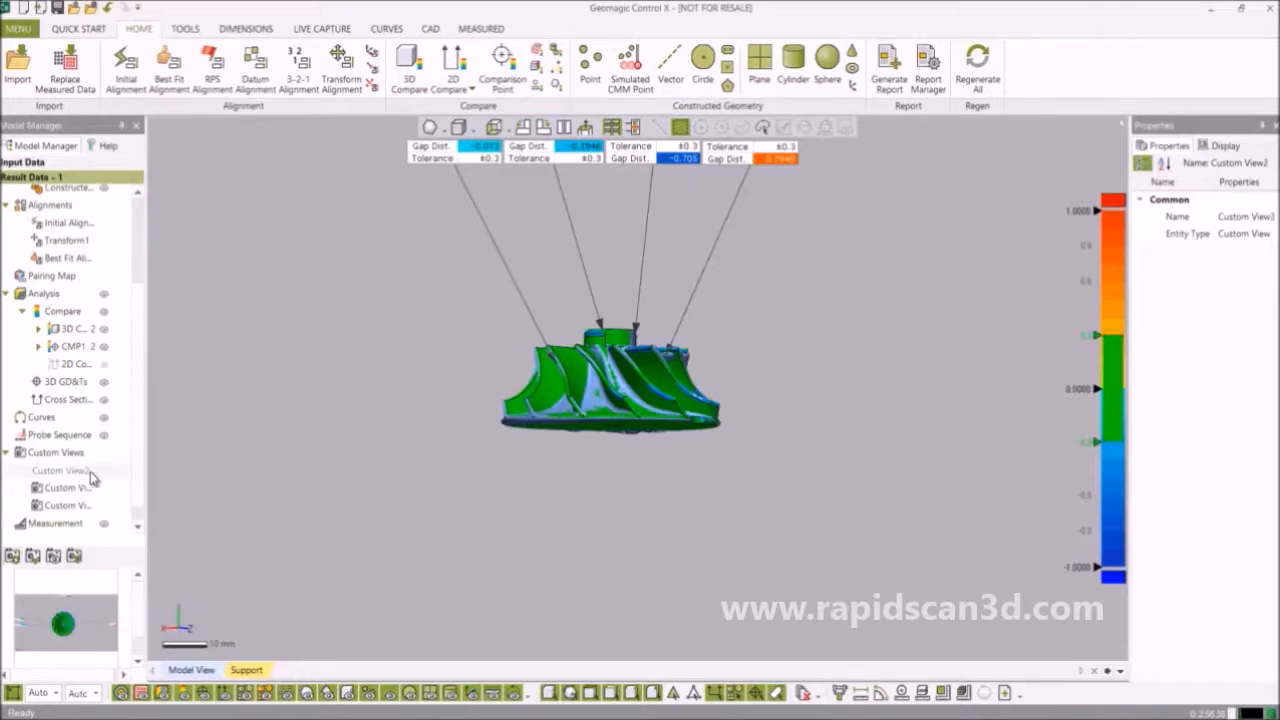
right_click(91, 474)
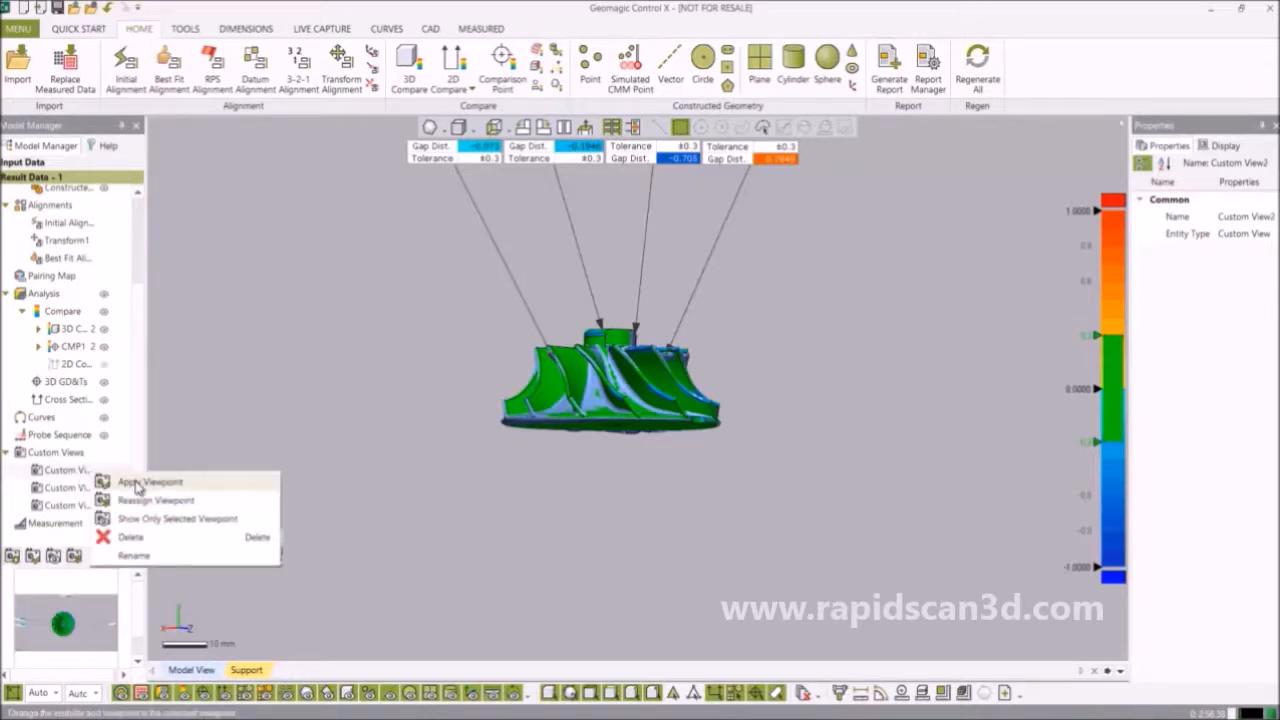
click(137, 483)
click(60, 505)
right_click(83, 508)
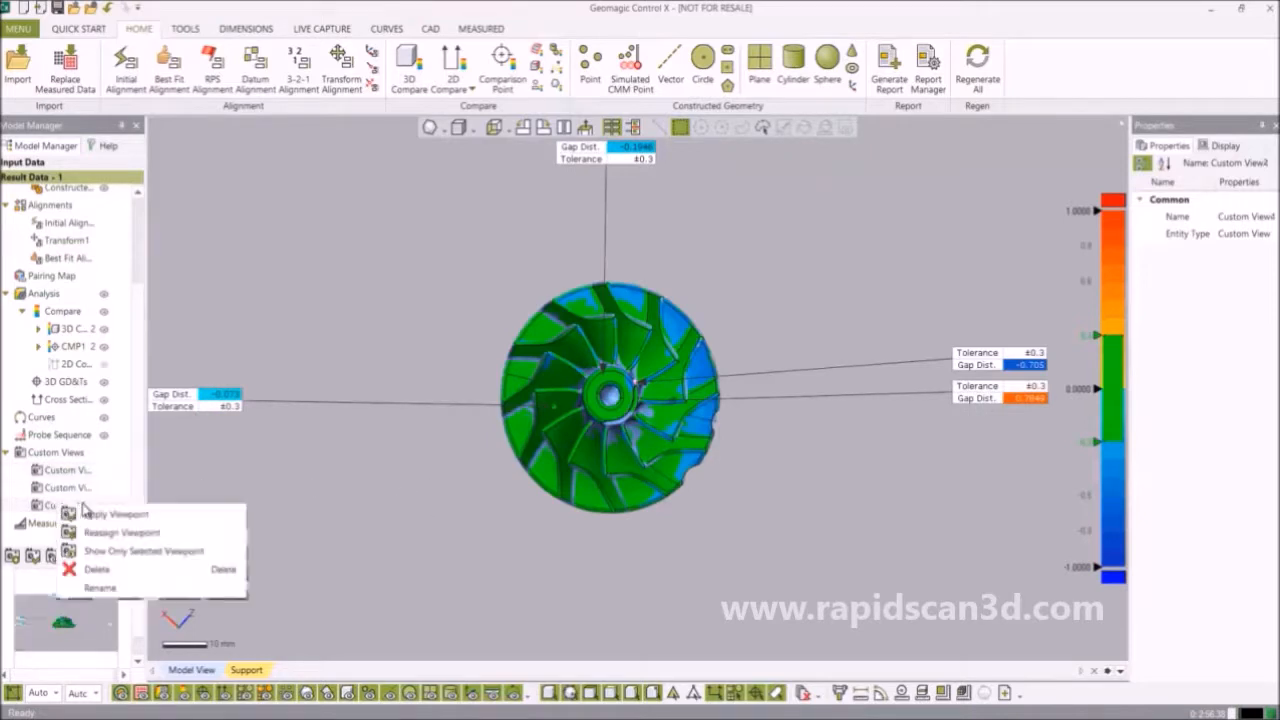
click(100, 514)
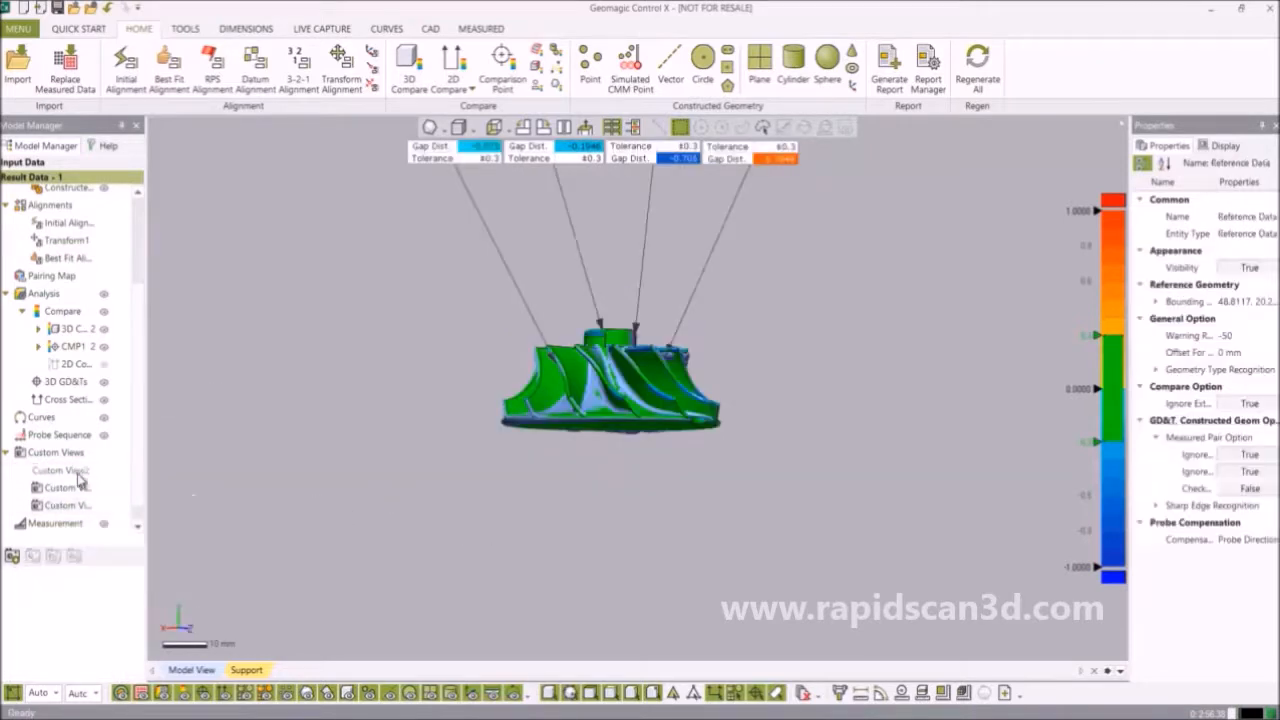
click(78, 472)
Rename the first custom view to 'Top View'.
right_click(80, 472)
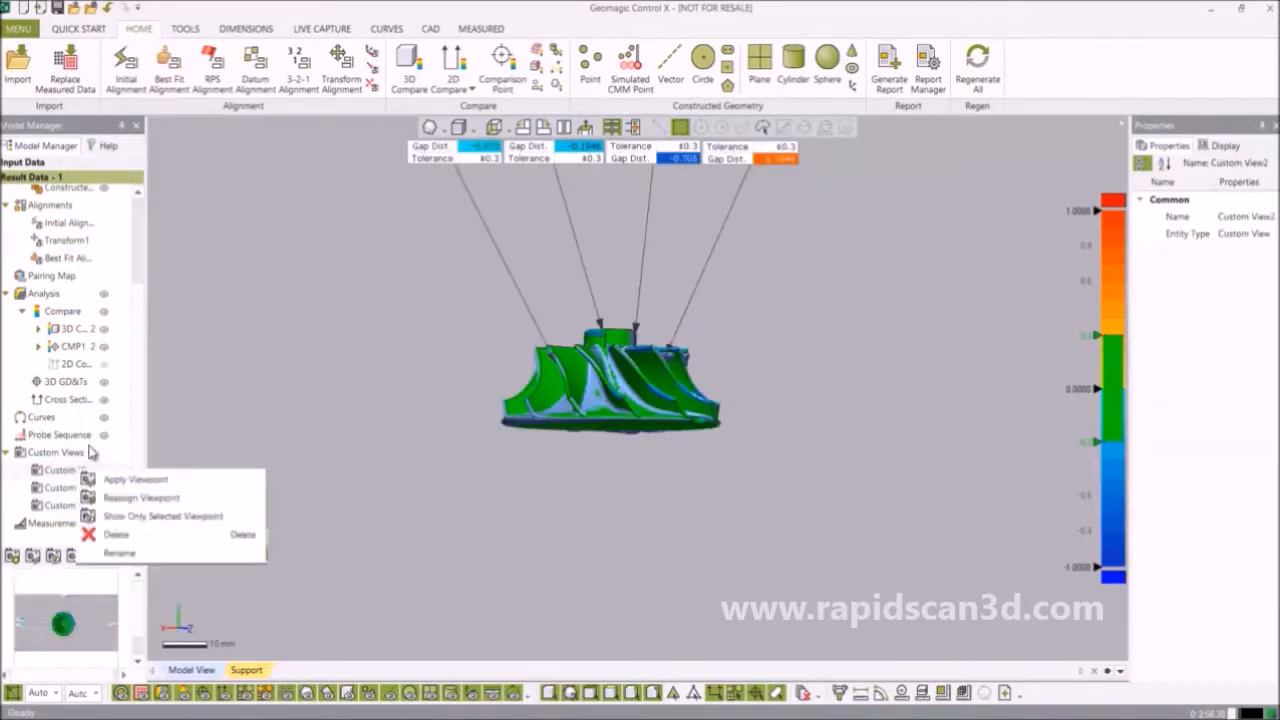
click(120, 554)
text(Top View)
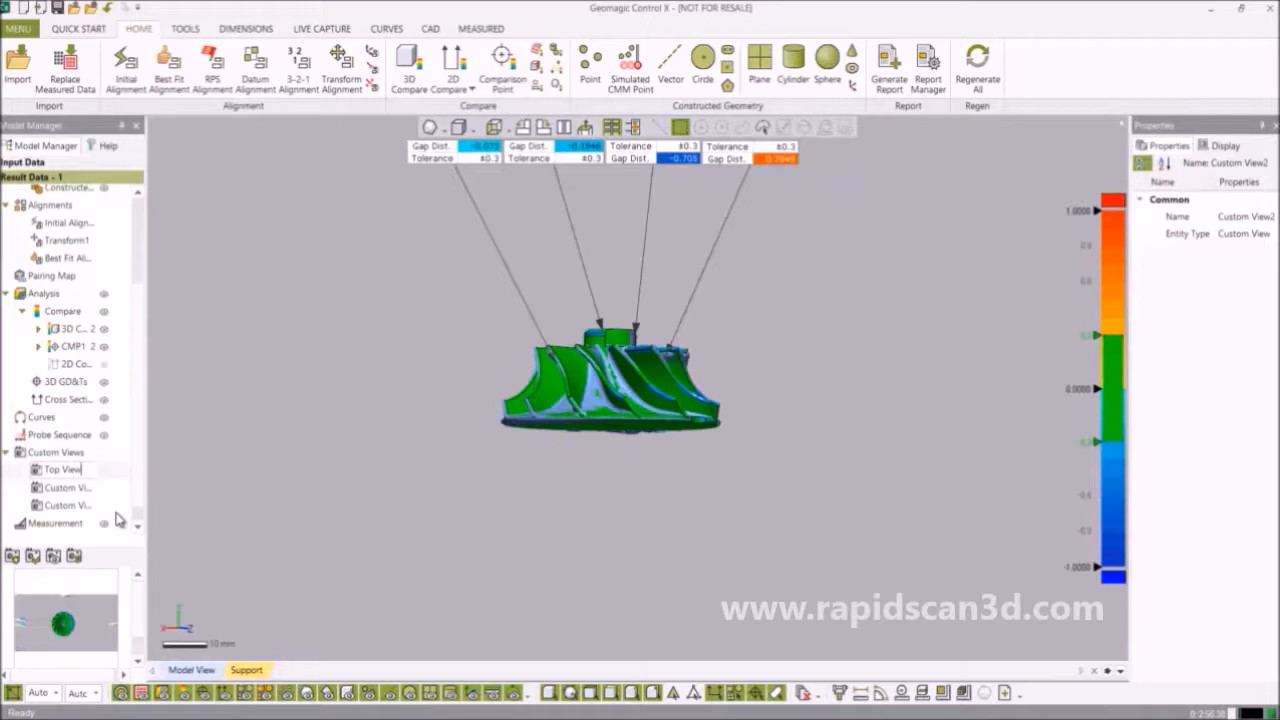
key(Return)
Rename the second custom view to 'Bottom View'.
click(70, 488)
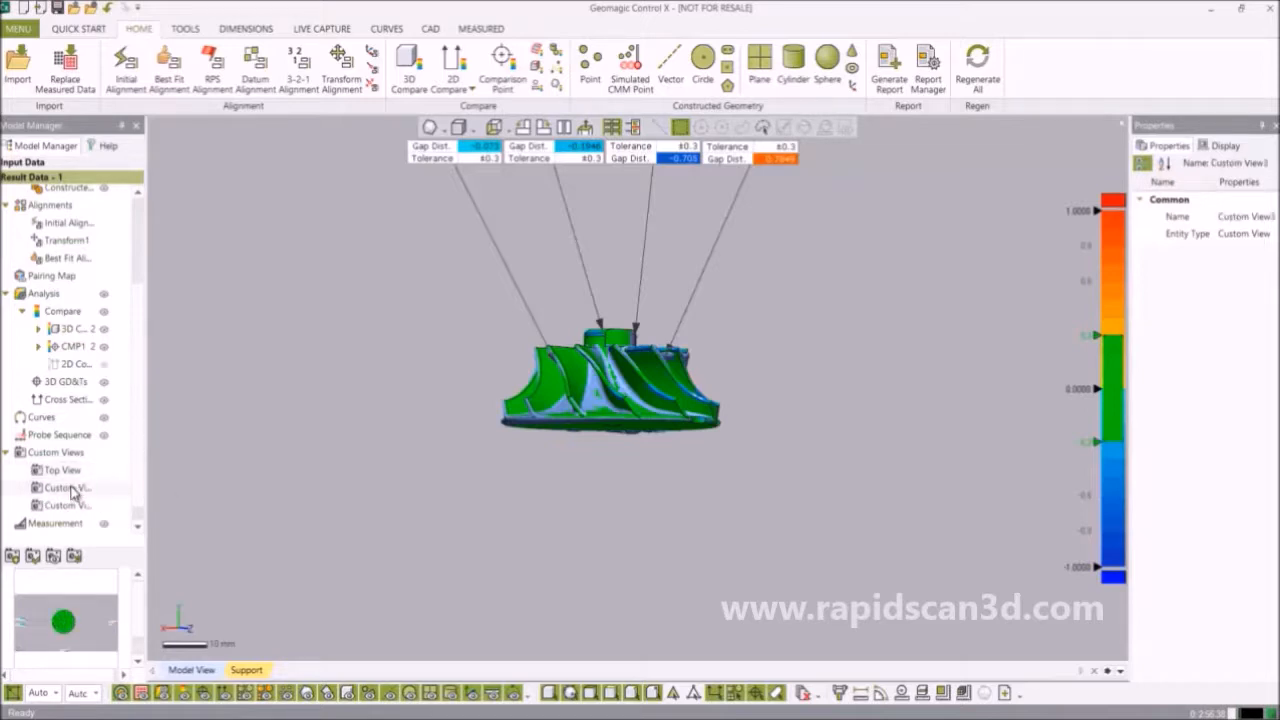
right_click(57, 492)
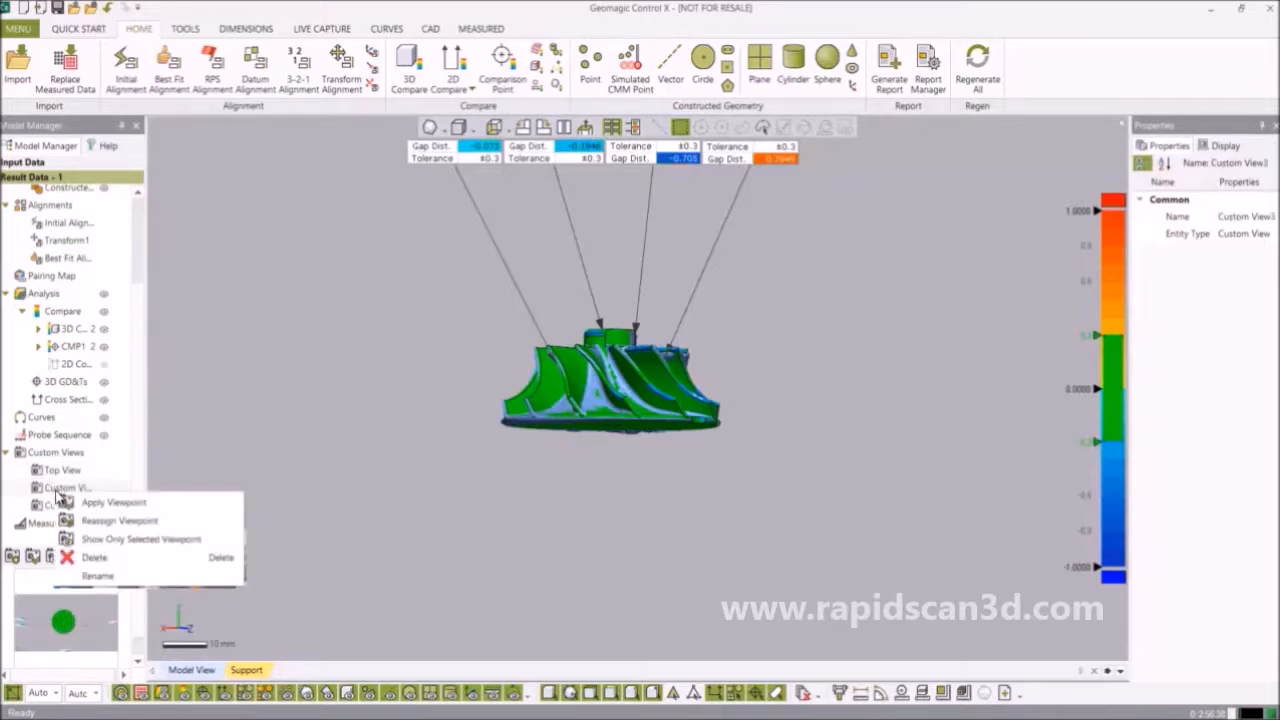
click(106, 578)
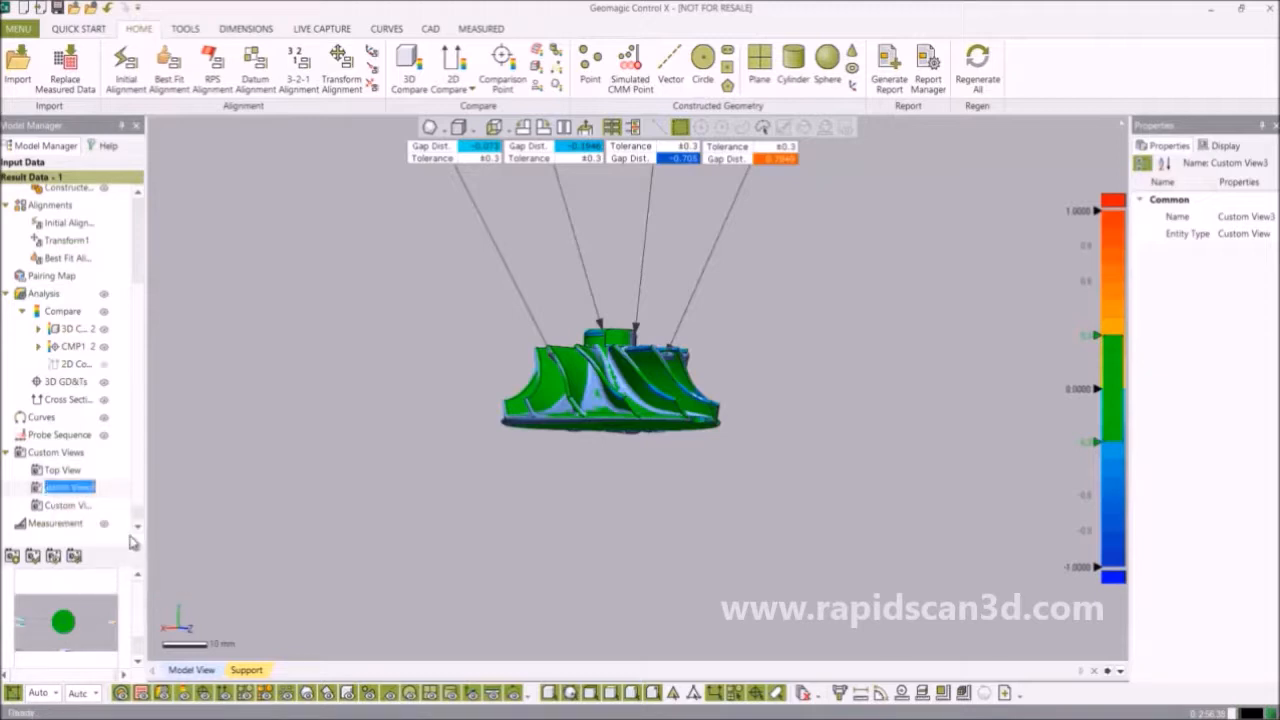
text(Bottom)
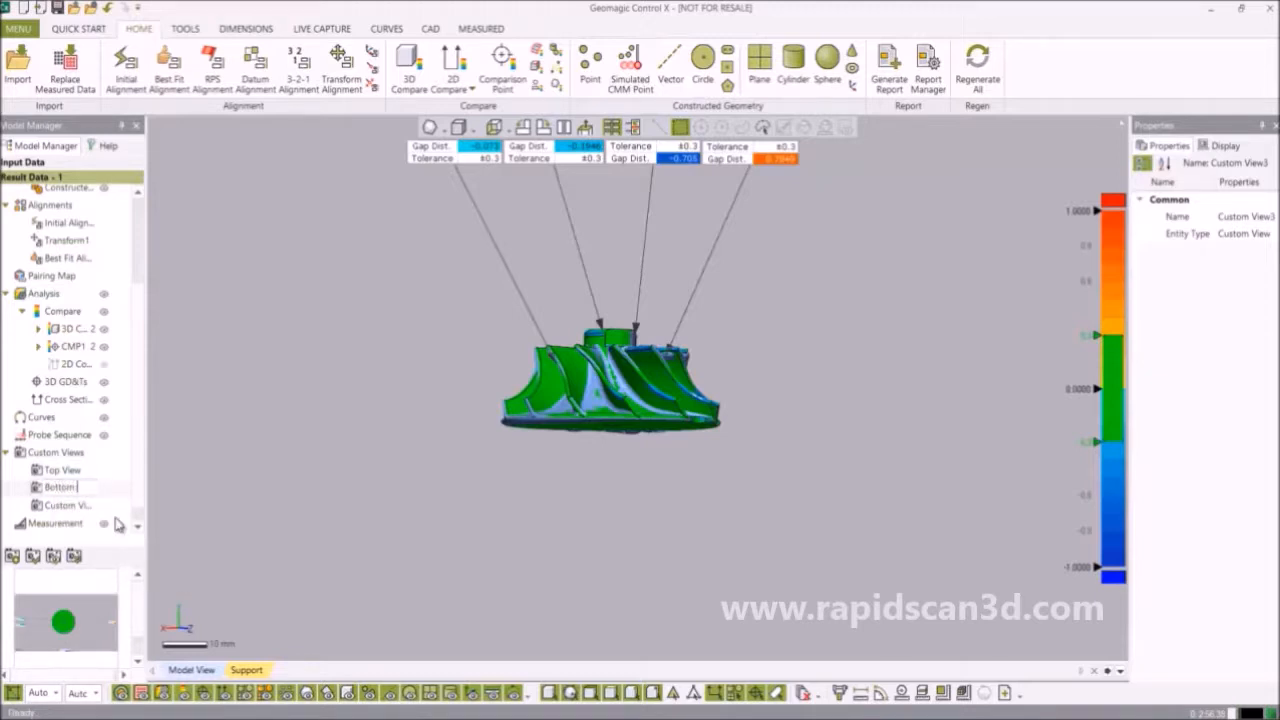
text( View)
key(Return)
Rename the third custom view to 'Side View'.
click(79, 508)
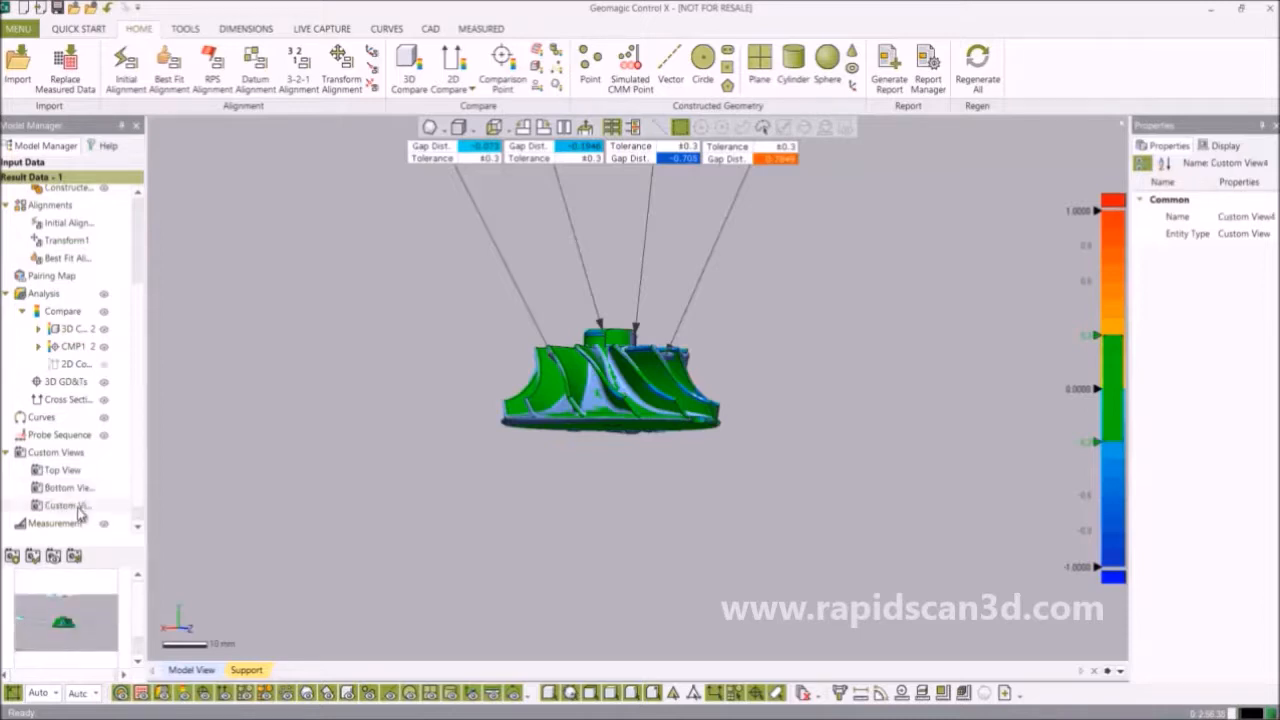
right_click(80, 510)
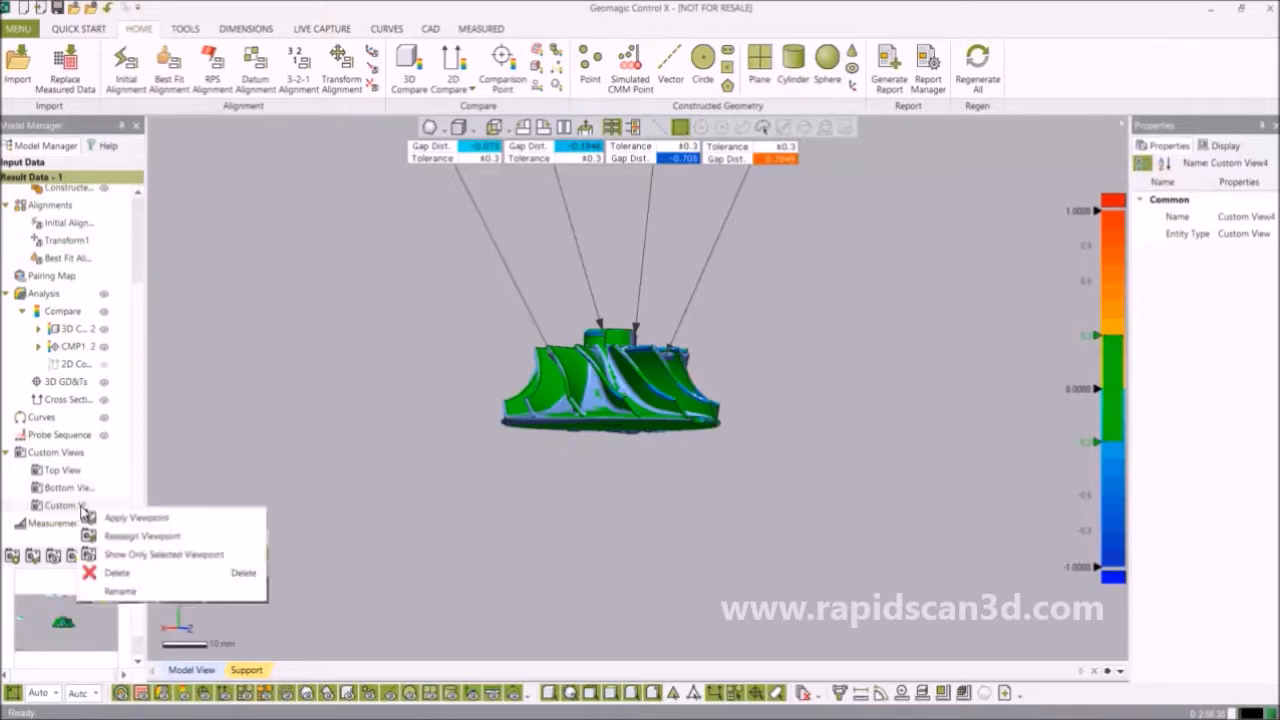
click(113, 591)
text(Side View)
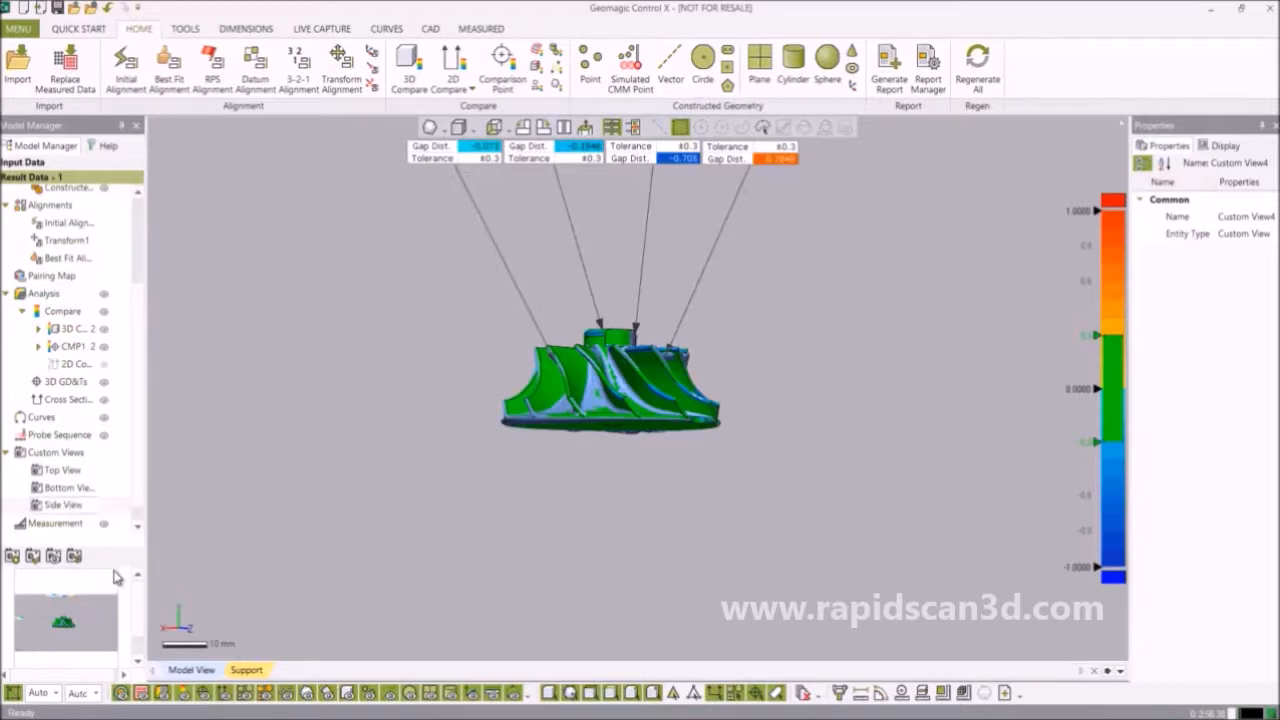
key(Return)
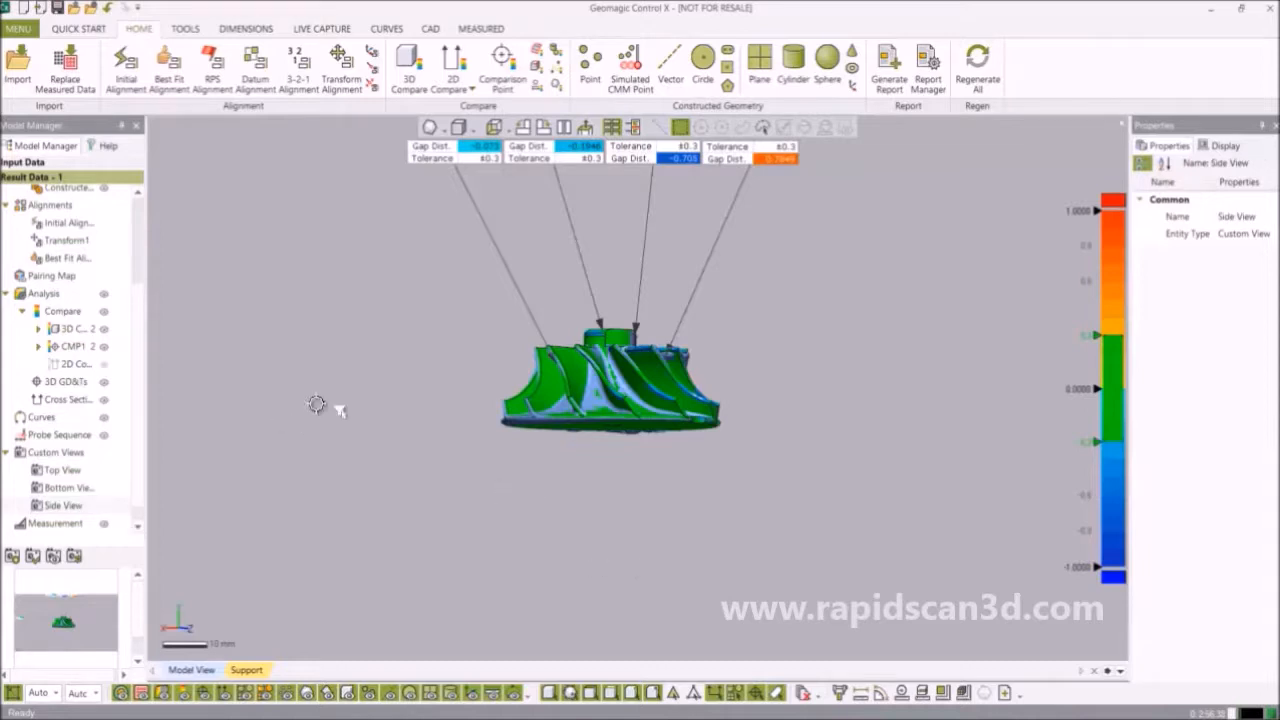
click(390, 412)
Orbit the impeller to a top-down view and launch Generate Report.
mouse_move(440, 398)
right_down()
mouse_move(571, 343)
mouse_move(663, 471)
mouse_move(657, 491)
right_up()
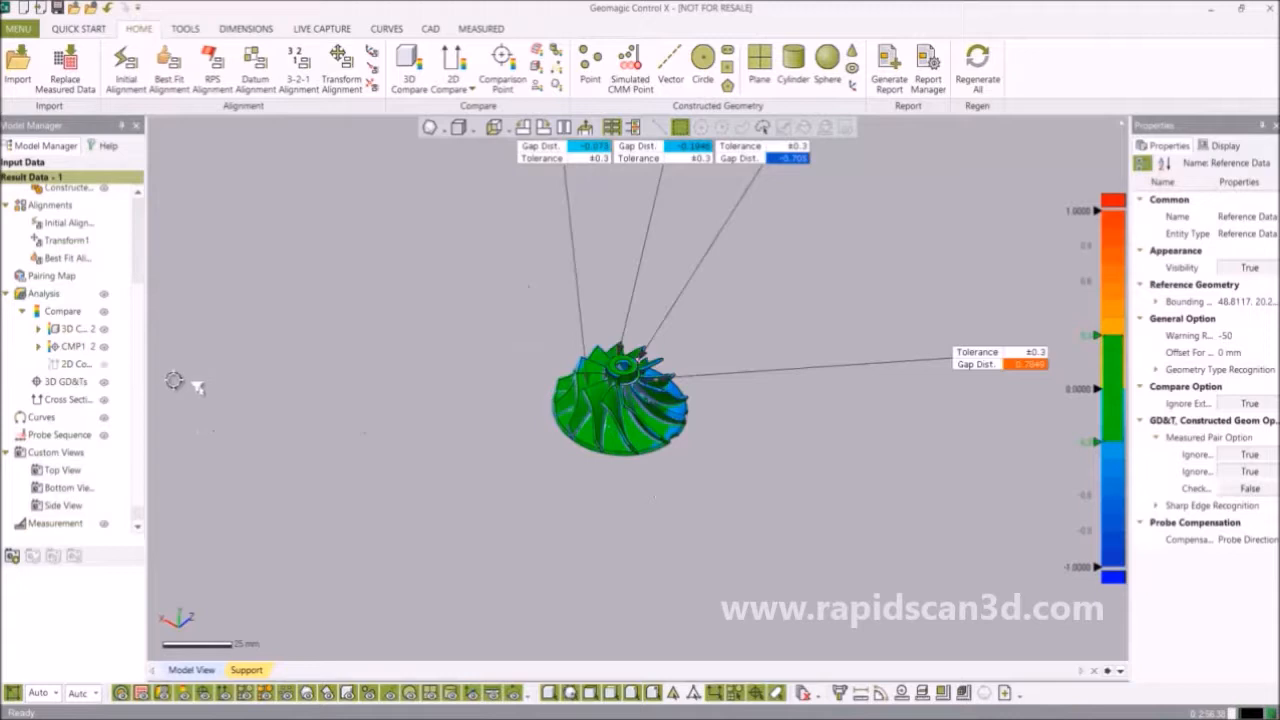
right_drag(665, 400, 780, 331)
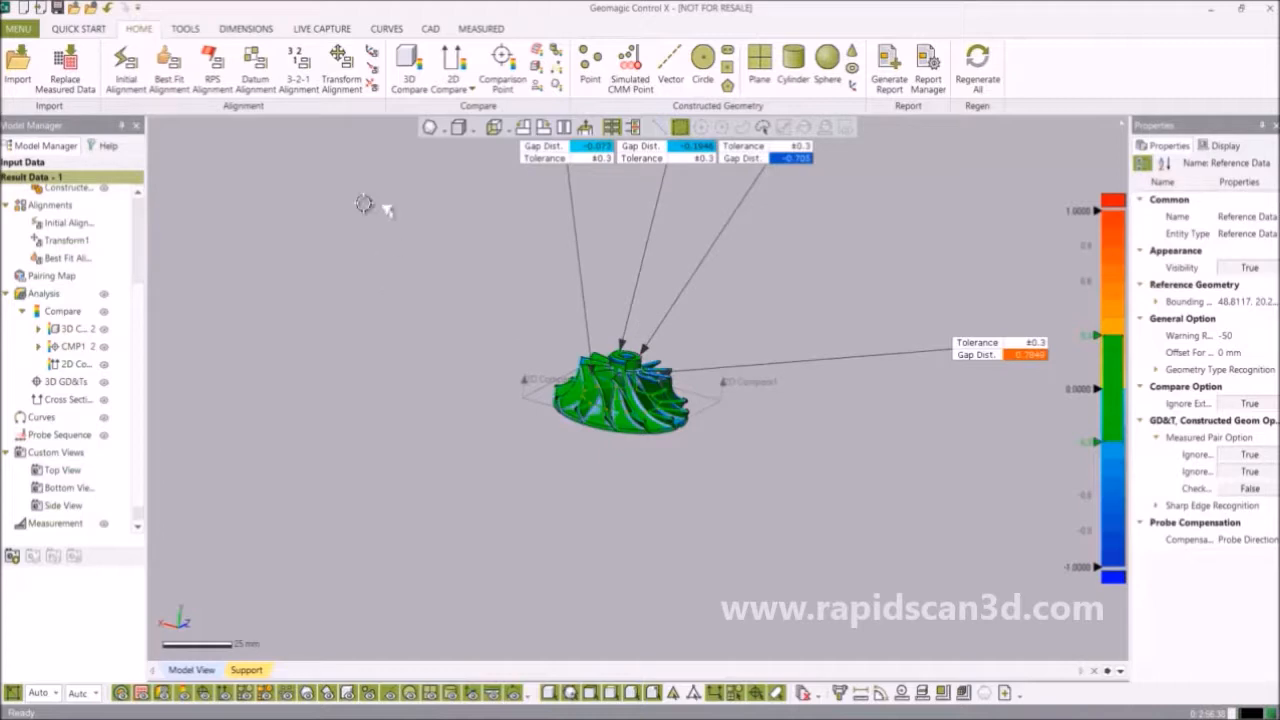
click(884, 80)
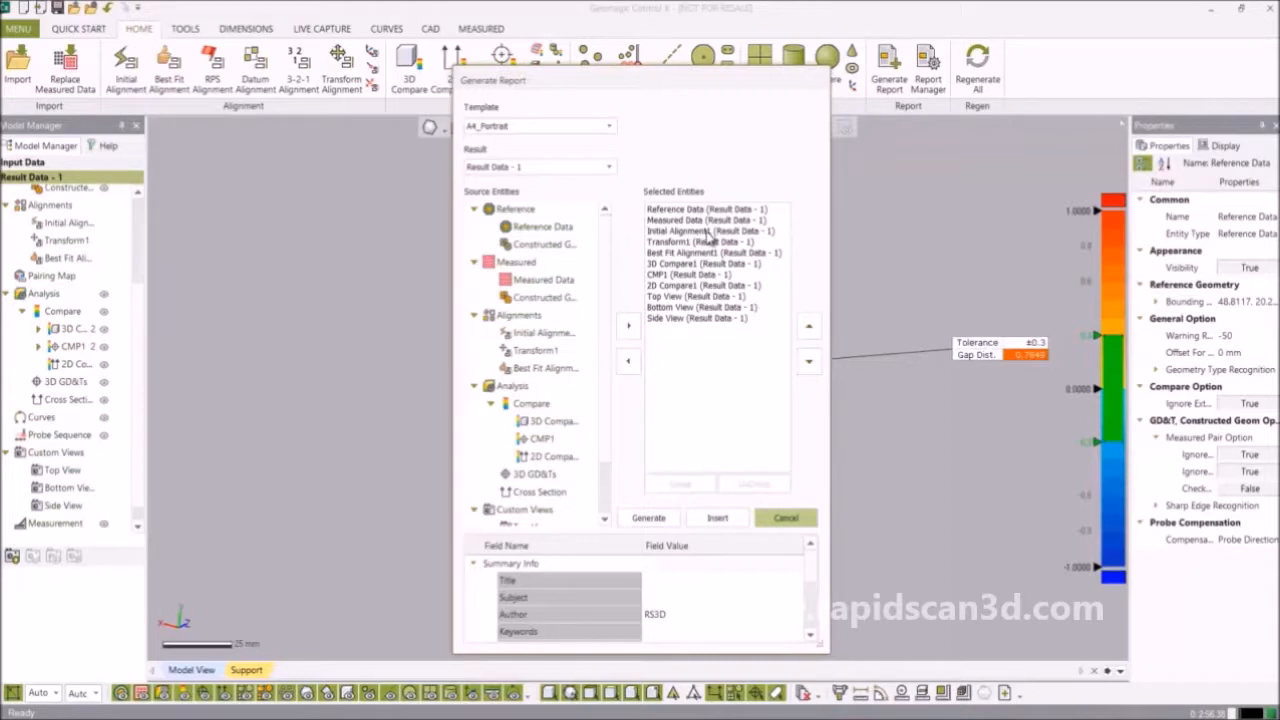
Remove Initial Alignment1 and Transform1, keeping Best Fit Alignment1, comparisons and three views.
click(707, 233)
click(629, 362)
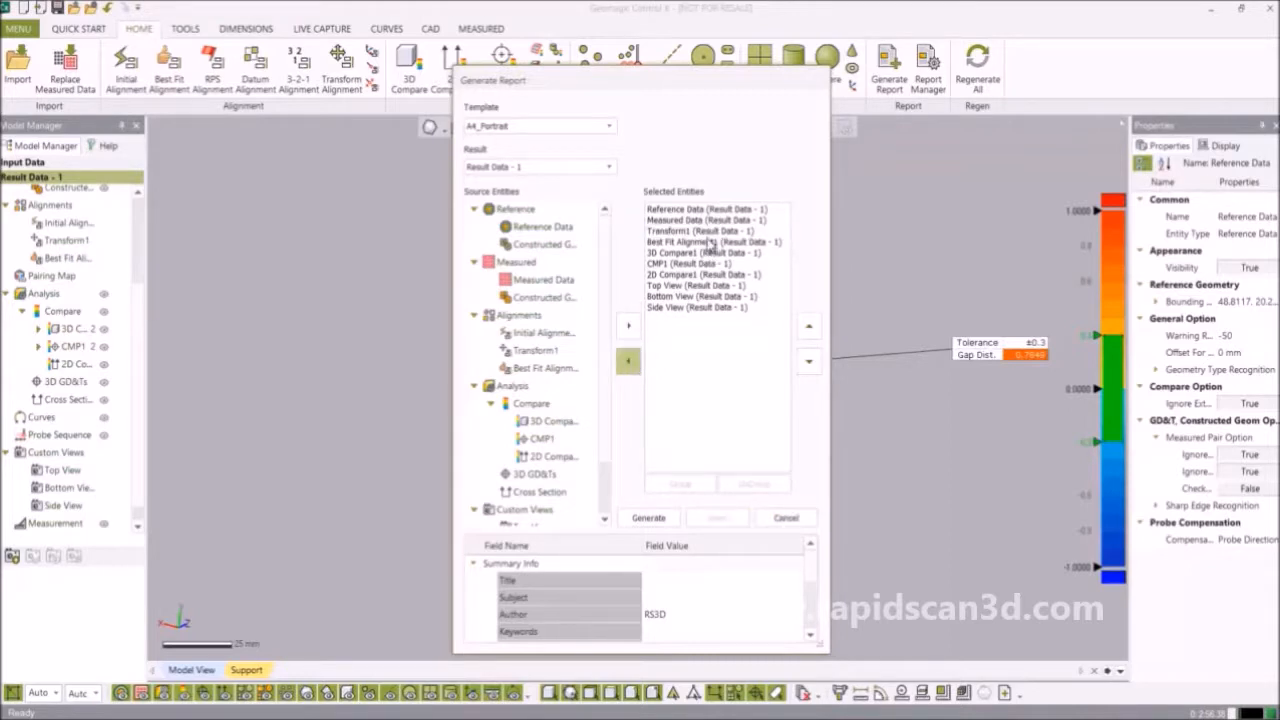
click(708, 231)
click(629, 362)
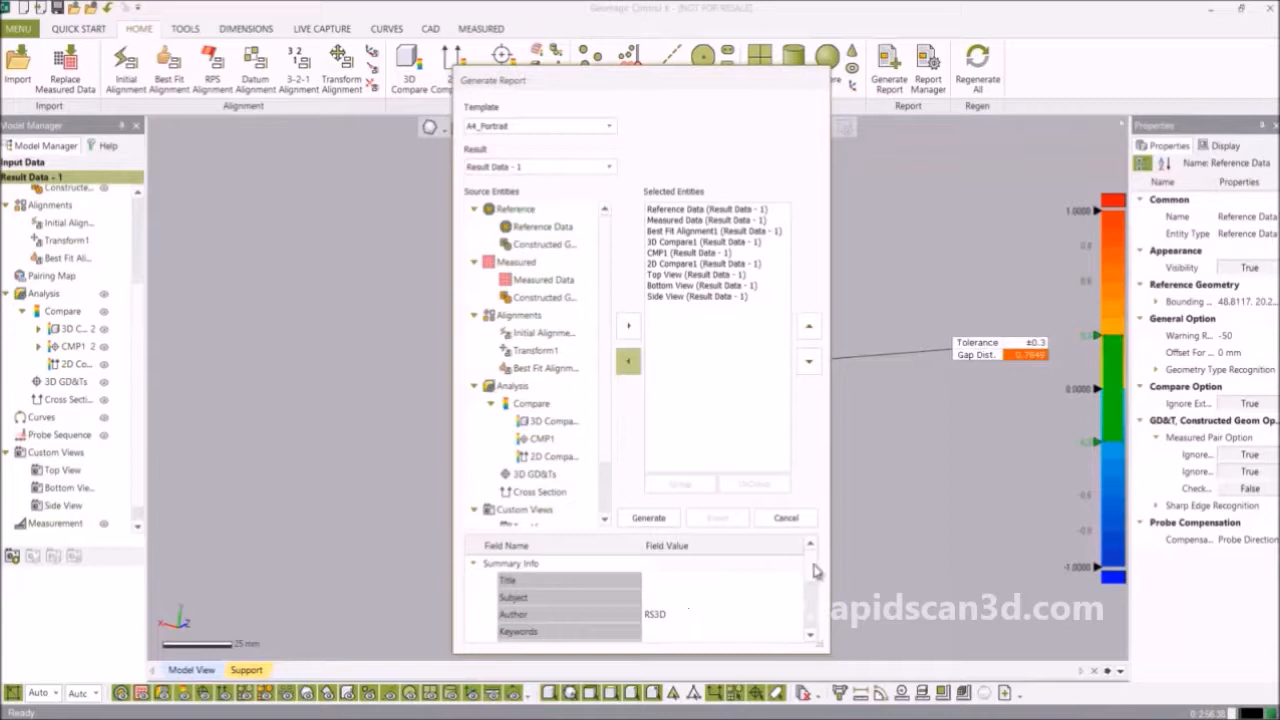
scroll(700, 596, down, 3)
scroll(731, 585, up, 3)
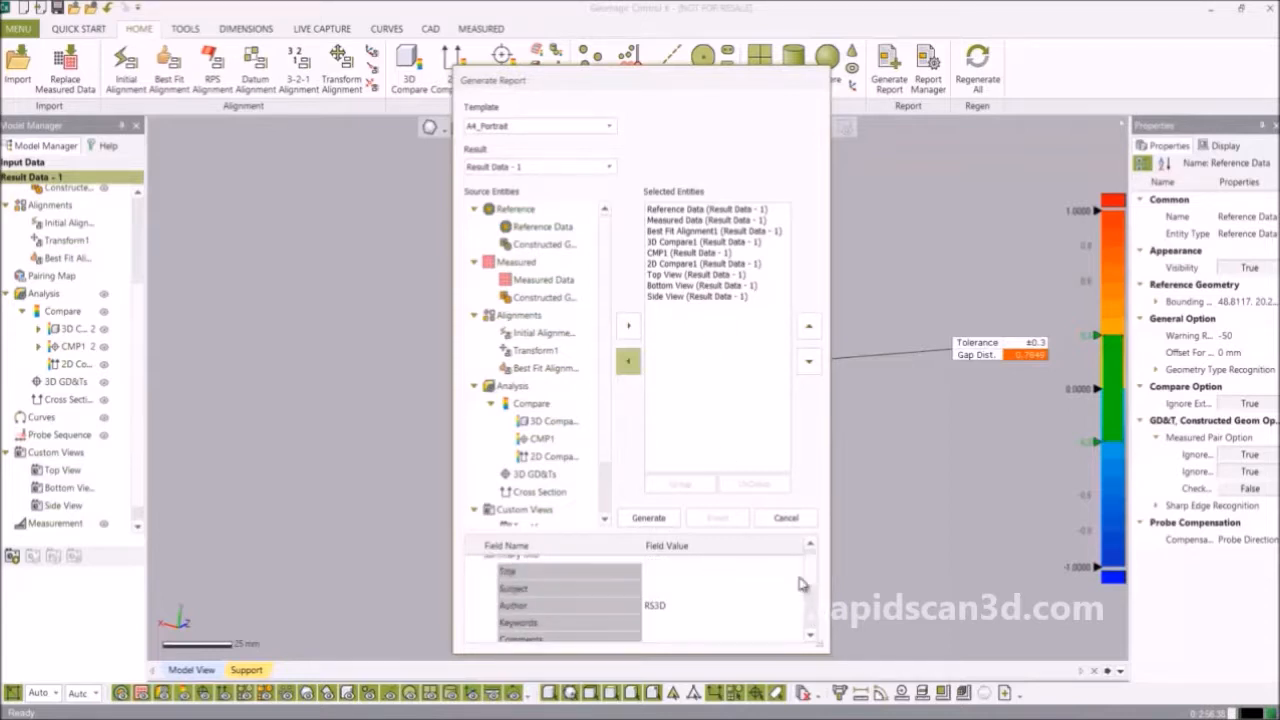
scroll(815, 575, up, 1)
Set the report Title to 'Impeller Inspection' and Subject to 'Impeller'.
click(698, 580)
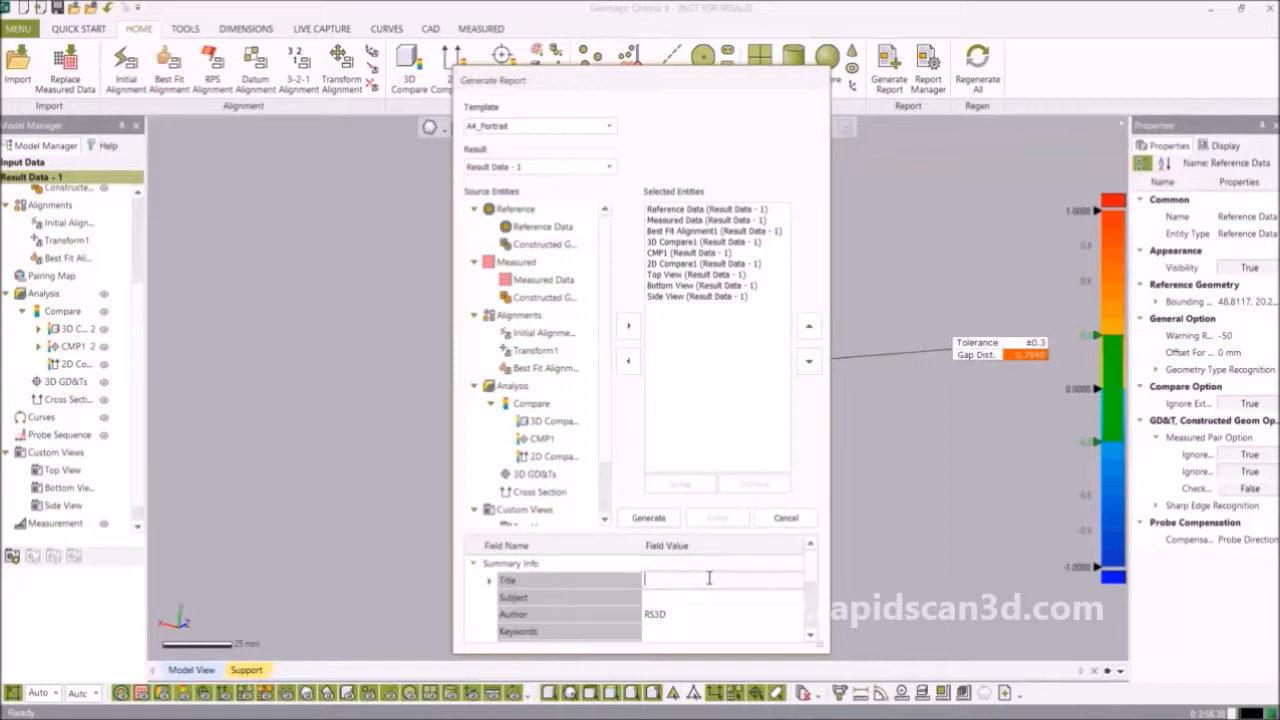
text(Impeller)
text(Inspection)
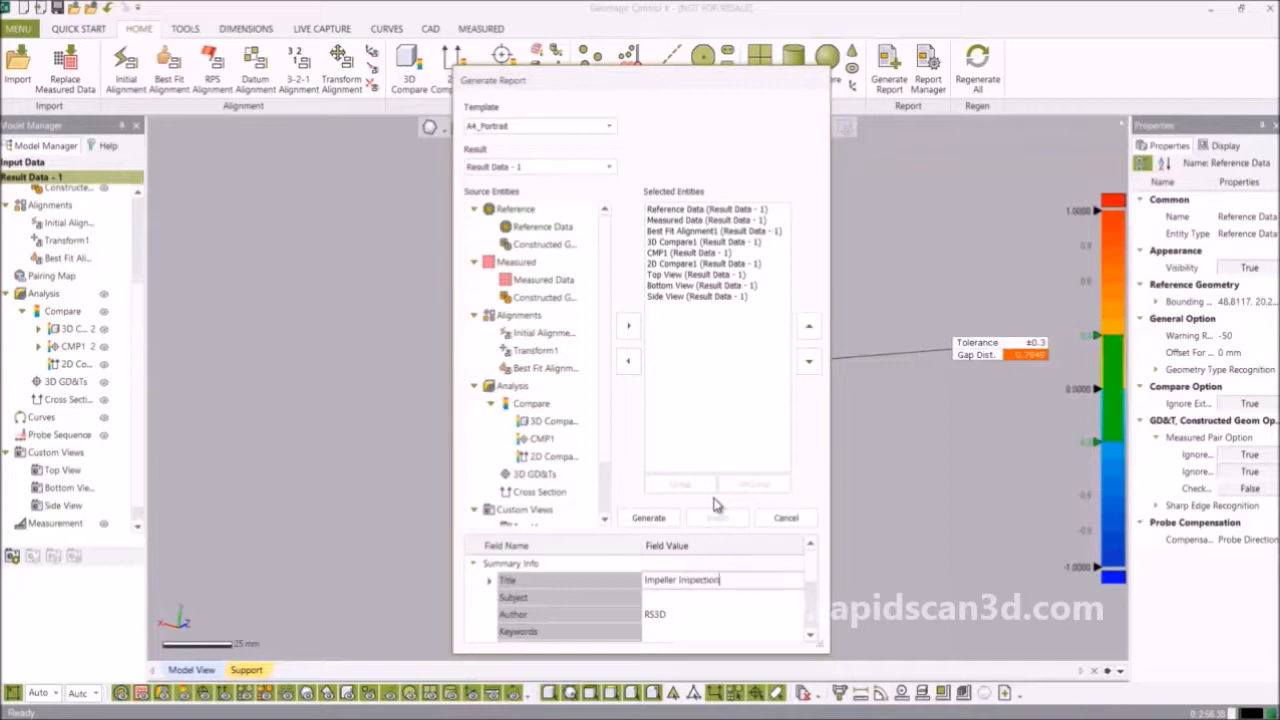
click(714, 597)
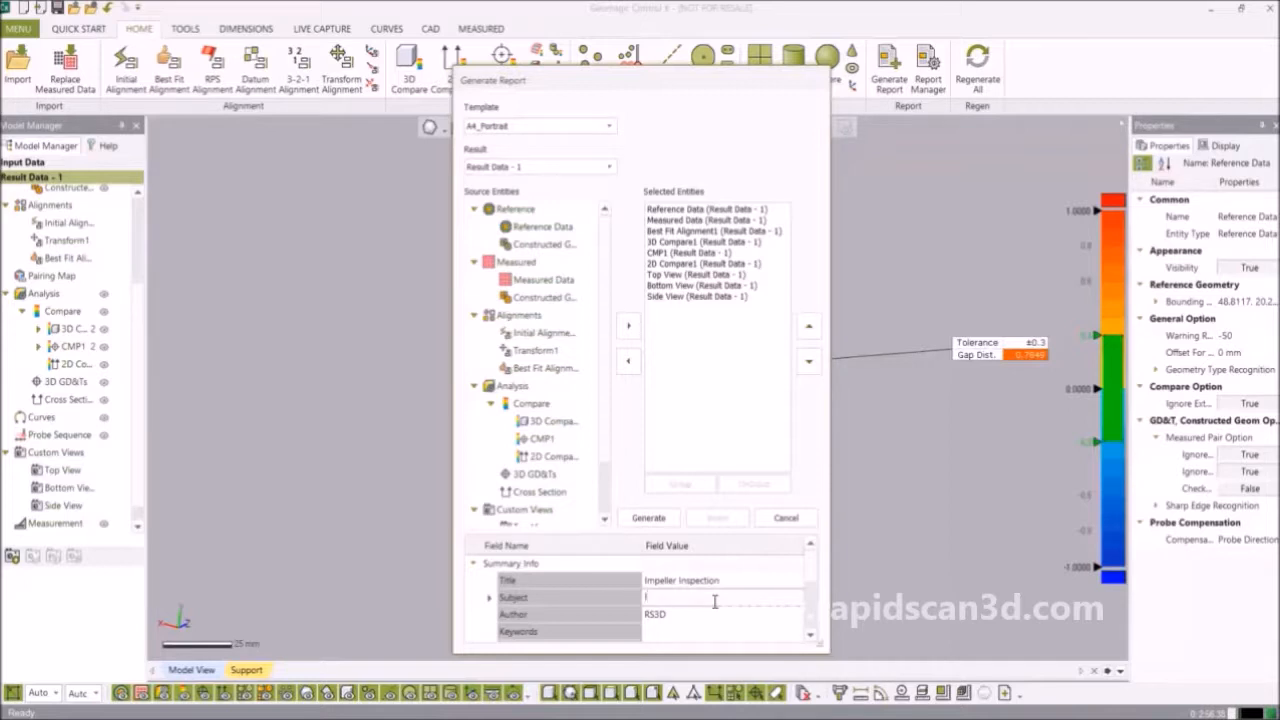
text(Impeller)
Enter the keywords 'Impeller, Control X, Water Pump, Tolerance'.
click(676, 629)
text(Impeller)
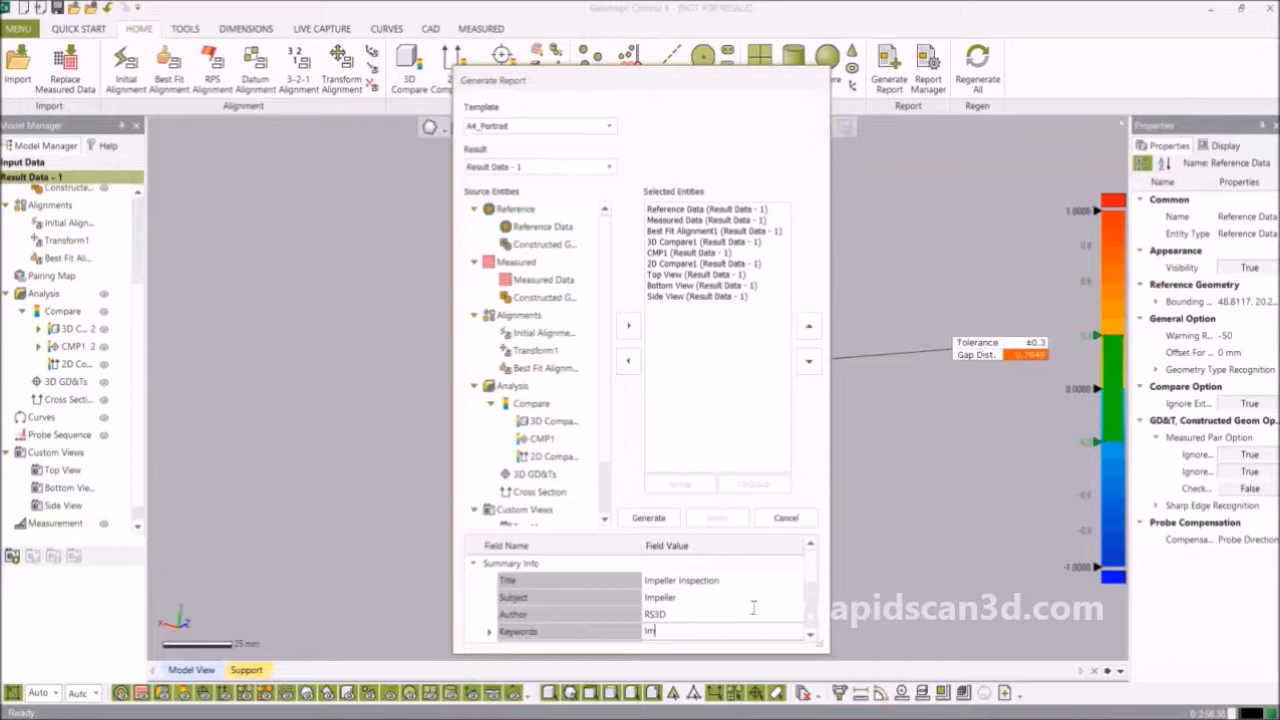
text(, D)
key(BackSpace)
text(Contr)
text(ol 3)
text(, Water Pum)
text(p)
text(, Tolerance)
click(812, 581)
Add the comment 'The impeller was scanned and is being compared to a CAD model'.
drag(812, 581, 728, 599)
click(728, 599)
text(The impeller was)
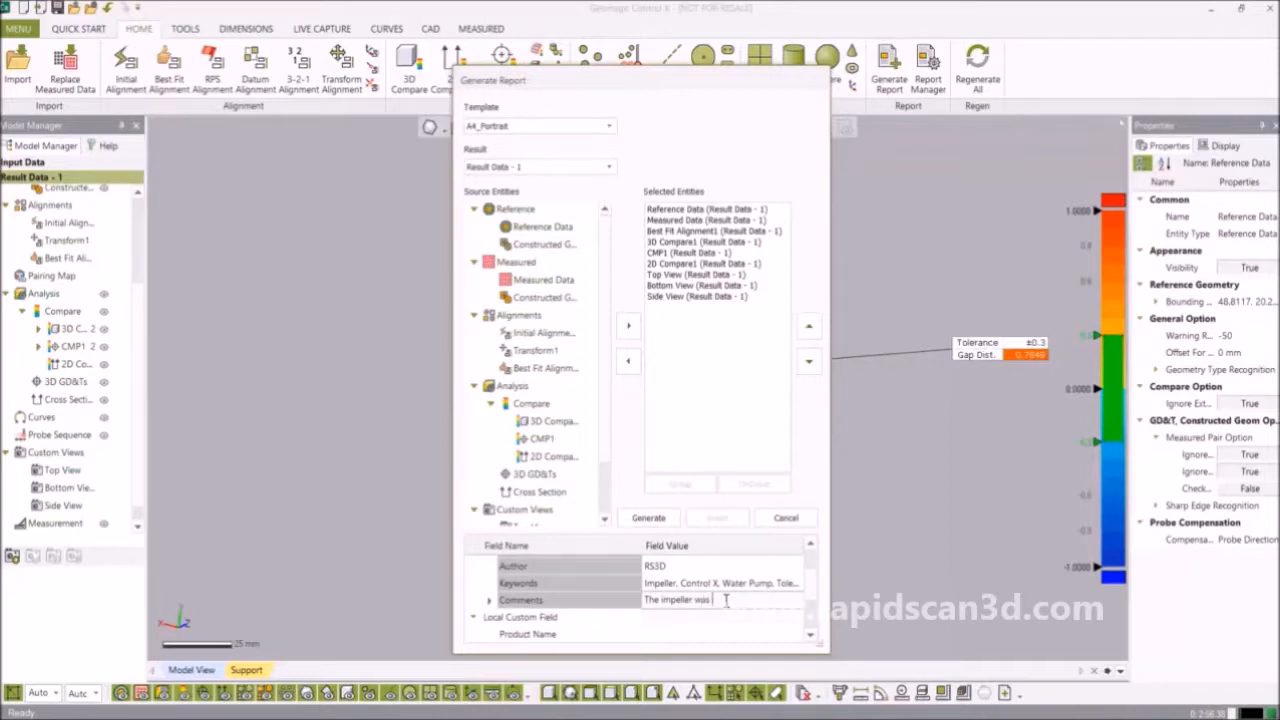
text( scanned and is being compared)
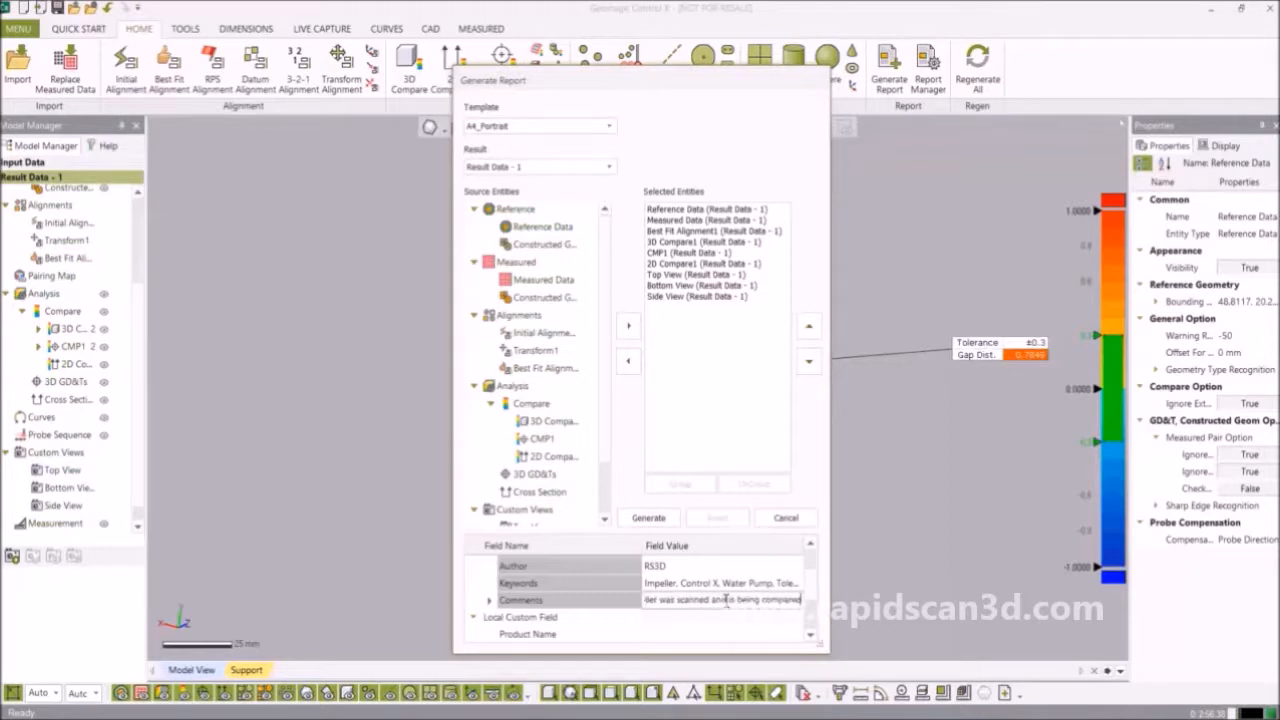
text( to a CAD model)
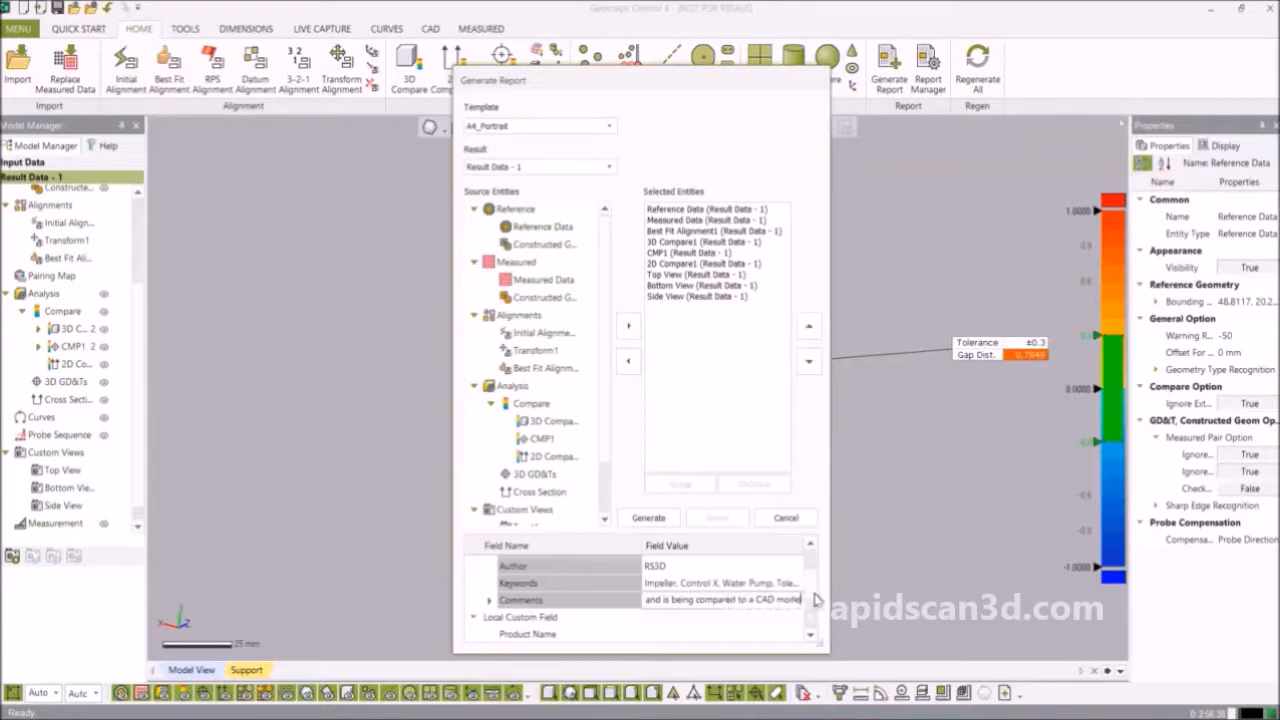
scroll(815, 611, down, 2)
scroll(815, 611, down, 1)
Enter Product Name 'Water pump system', Part Name 'Impeller' and Part Number 1.
click(712, 592)
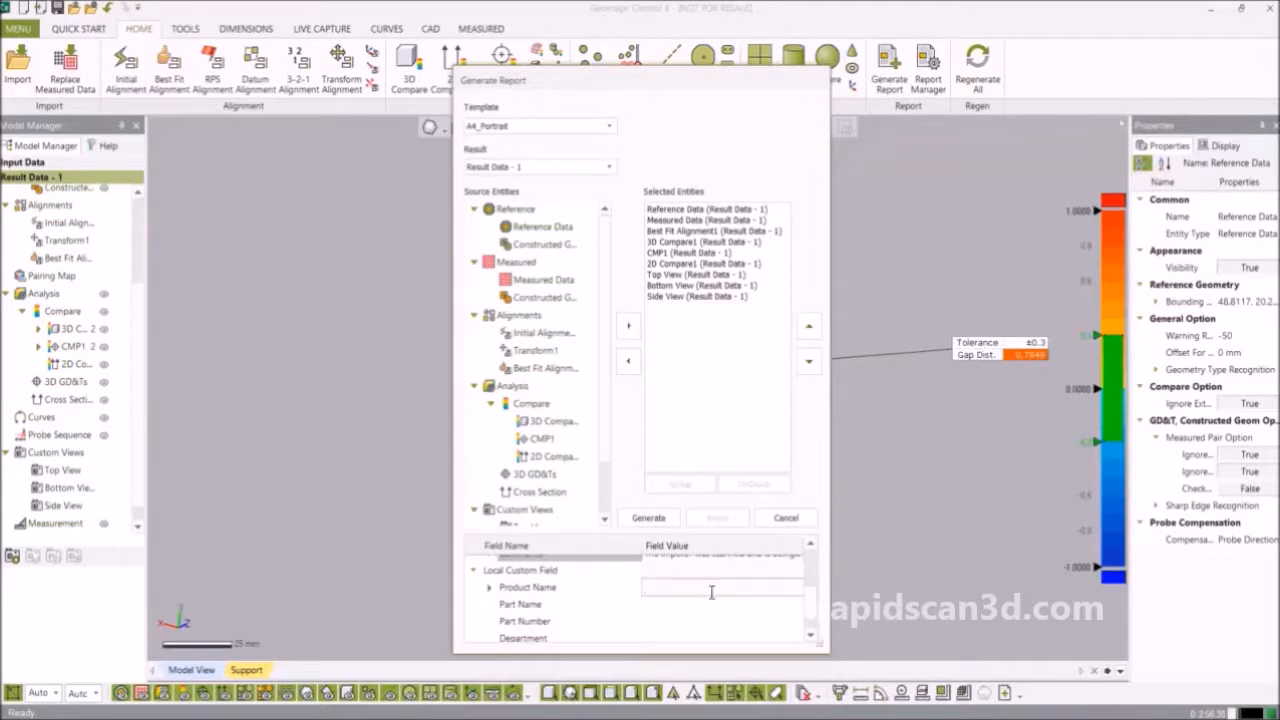
text(Water pump system)
click(709, 603)
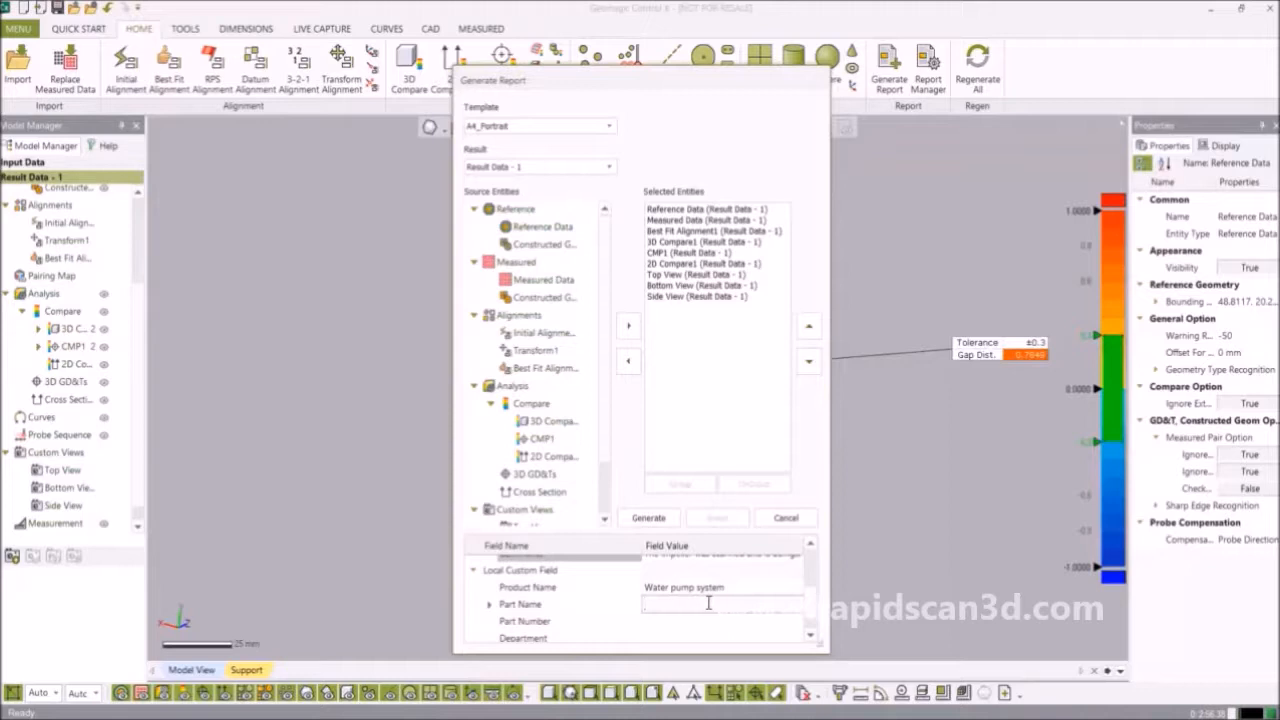
text(Impeller)
click(680, 621)
text(1)
Set Department to 'Water' and enter the inspector's name.
scroll(812, 617, down, 1)
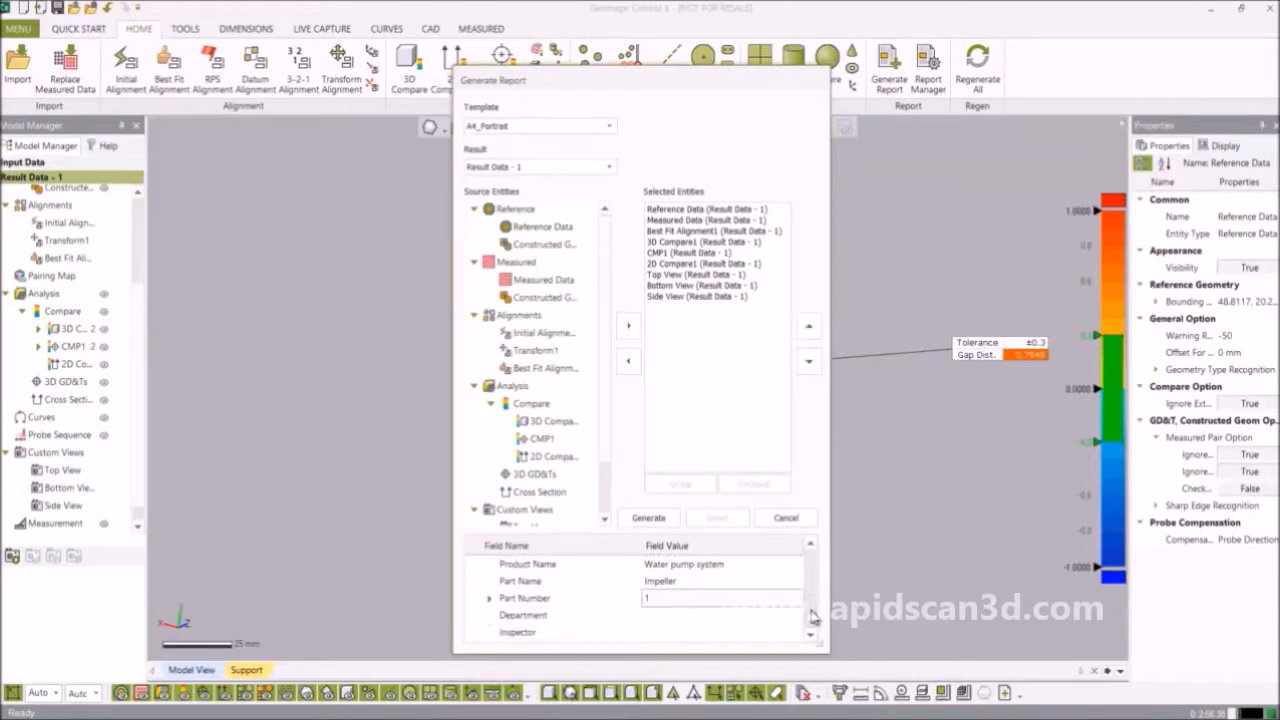
click(774, 615)
text(Water)
click(695, 628)
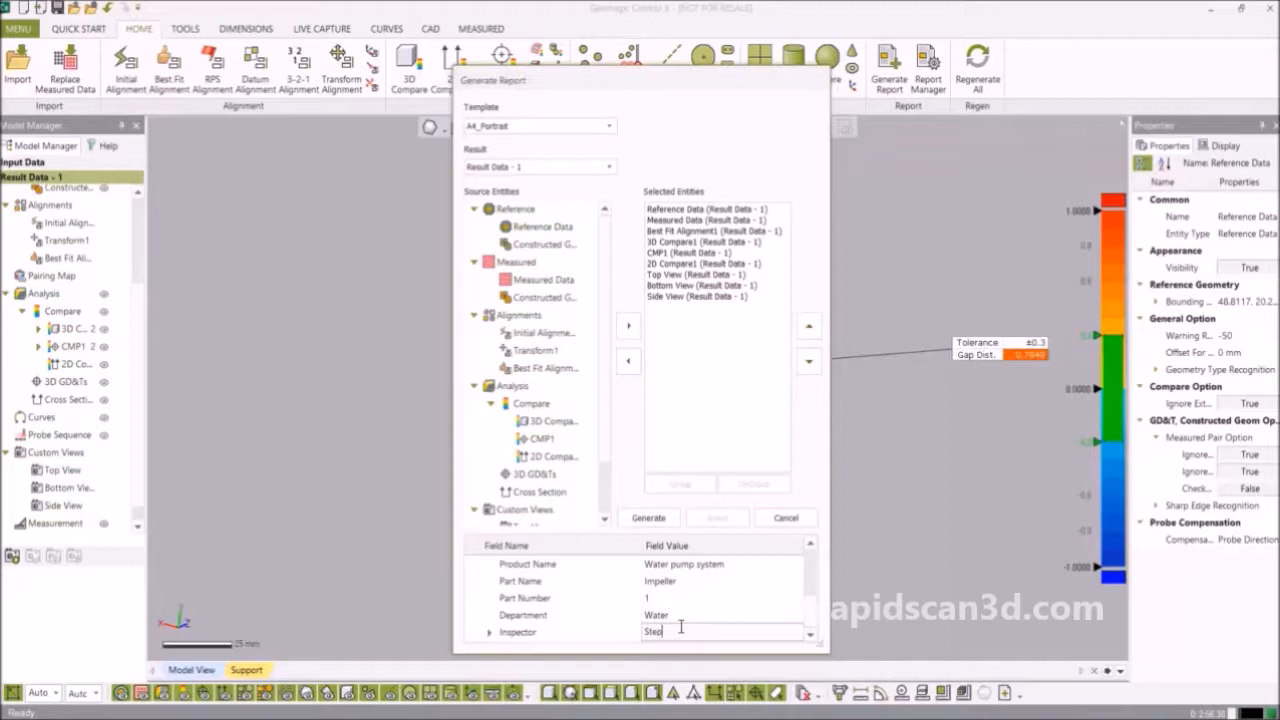
click(654, 519)
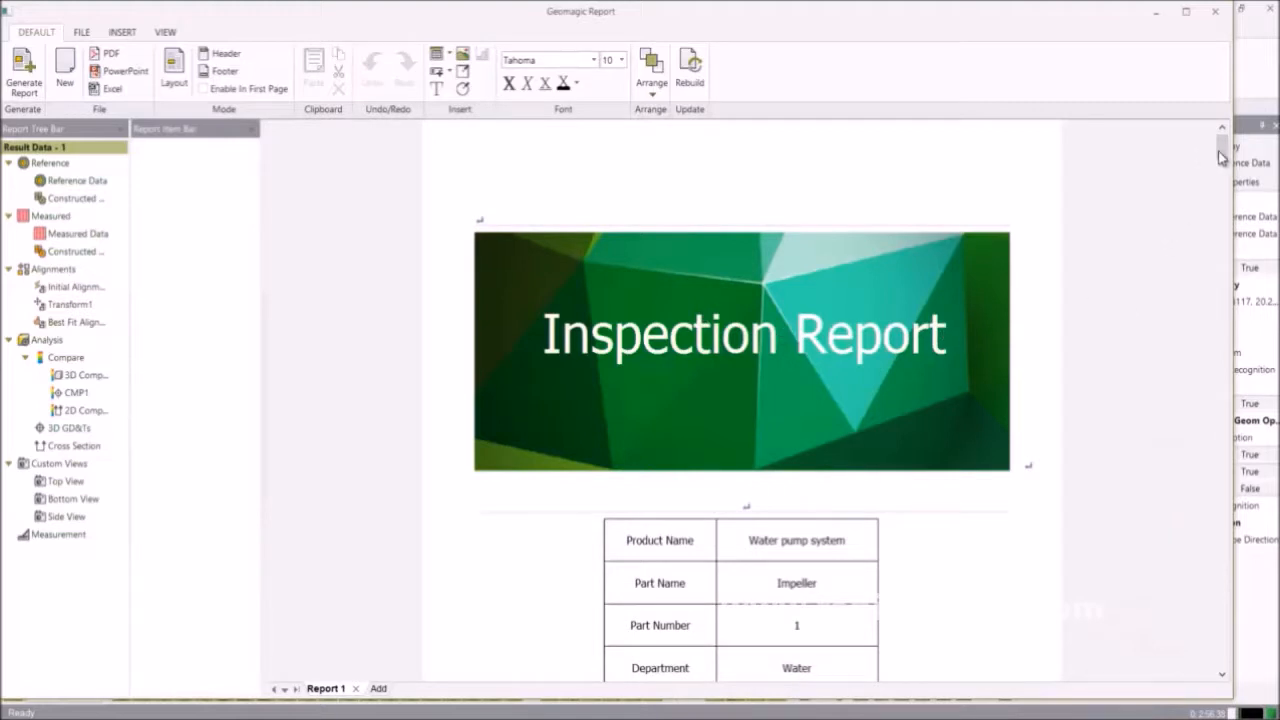
drag(1227, 151, 1228, 166)
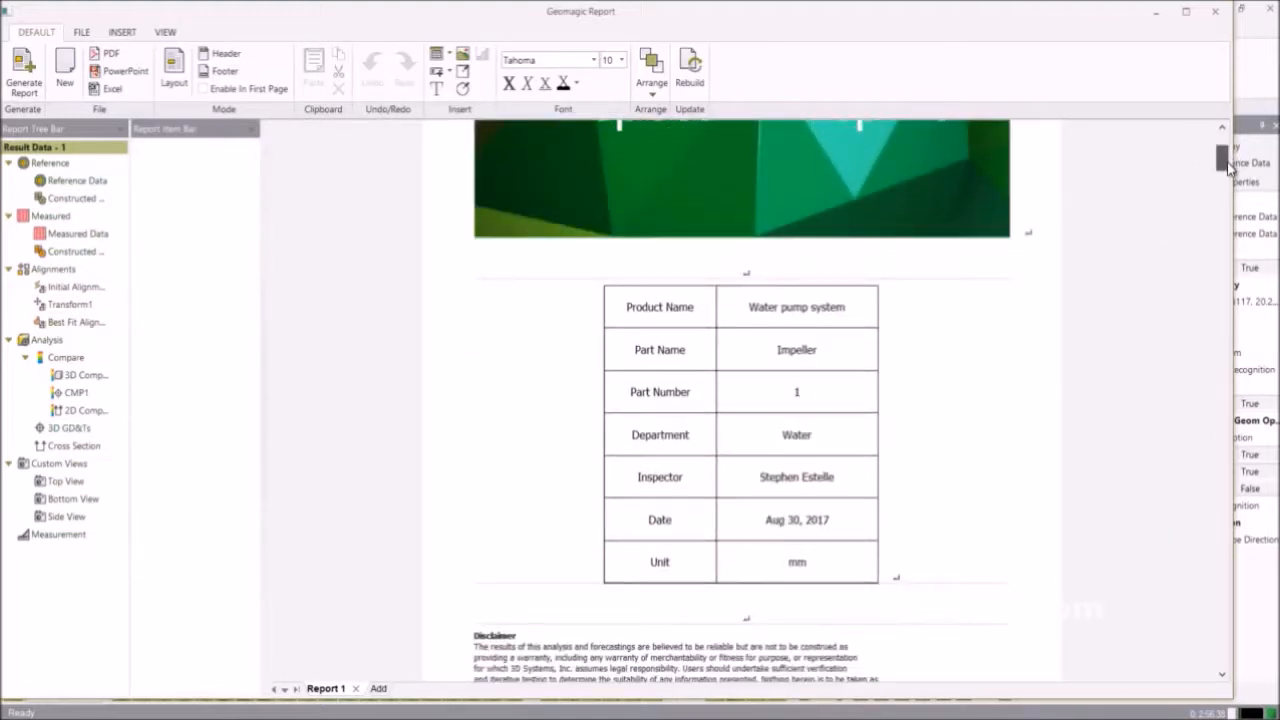
drag(1227, 165, 1236, 213)
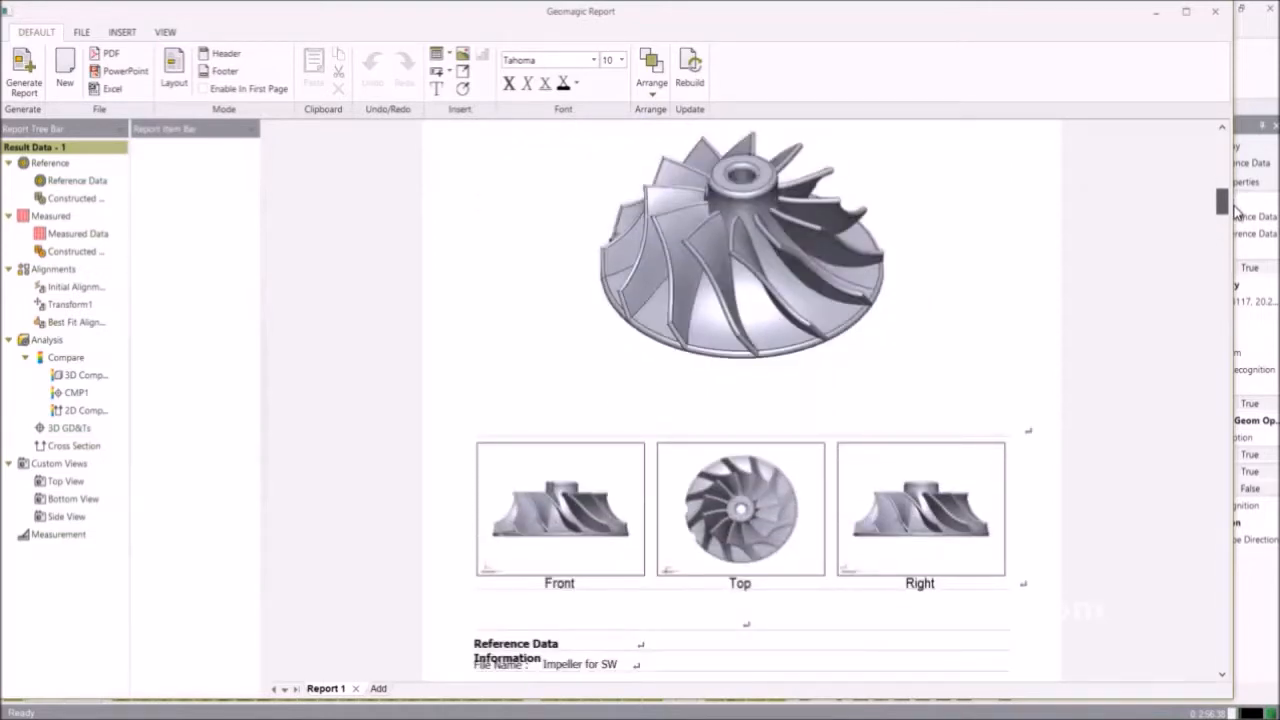
drag(1236, 213, 1252, 347)
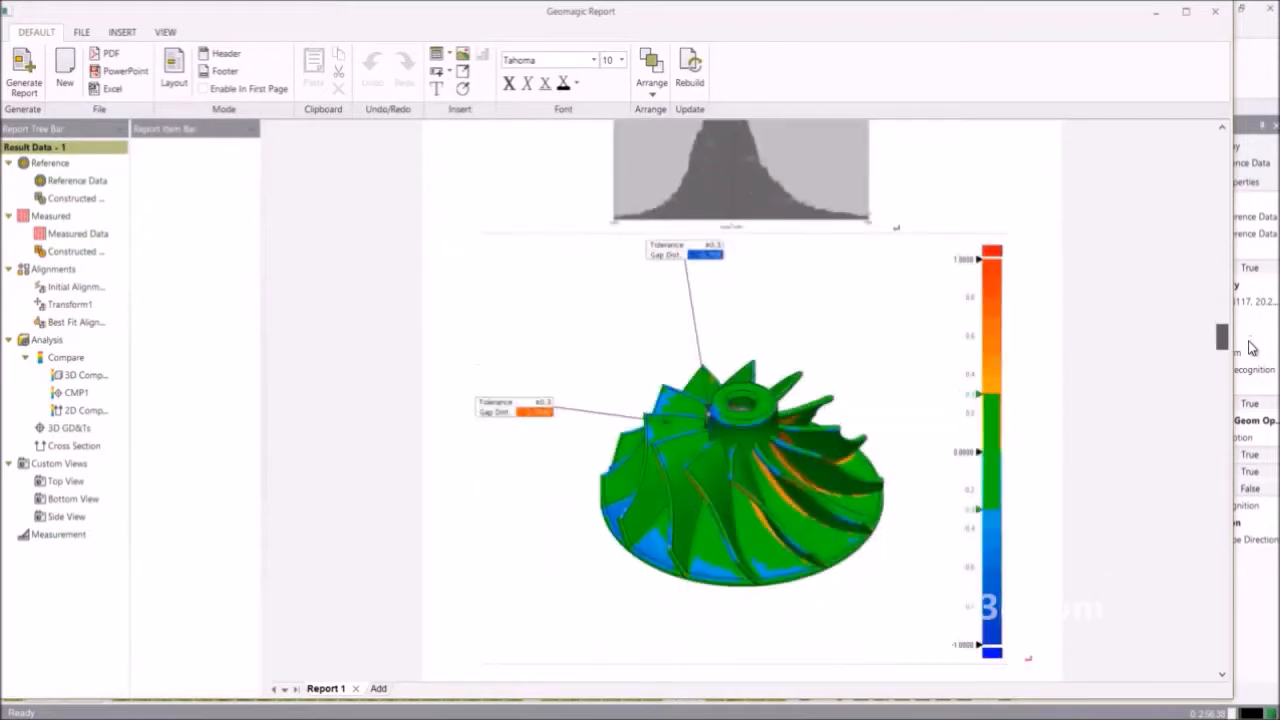
drag(1252, 347, 1250, 370)
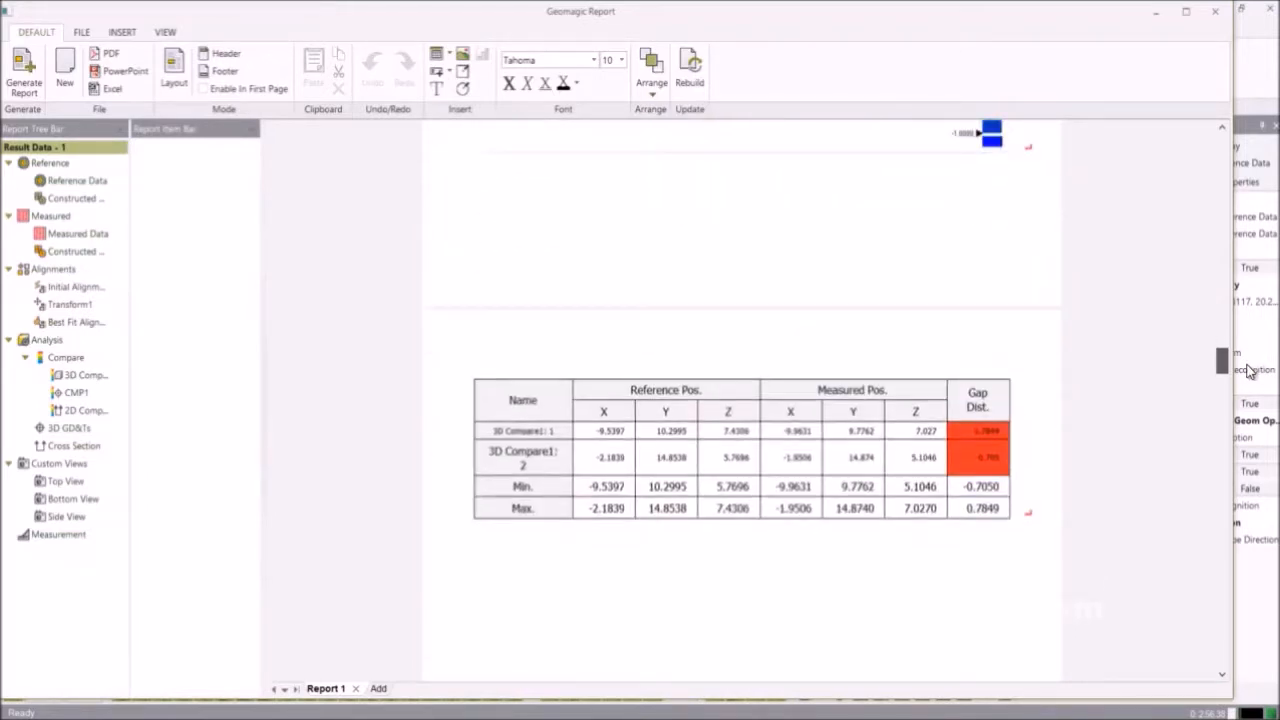
drag(1249, 370, 1238, 428)
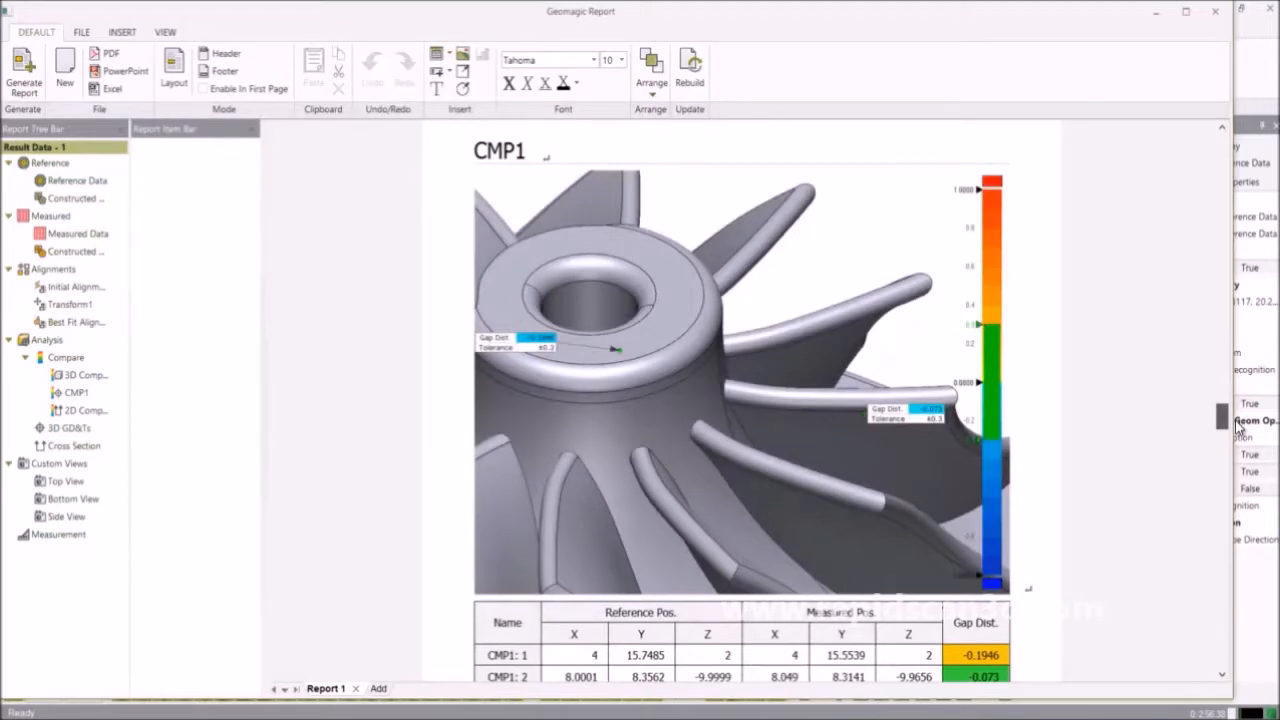
drag(1238, 428, 1240, 435)
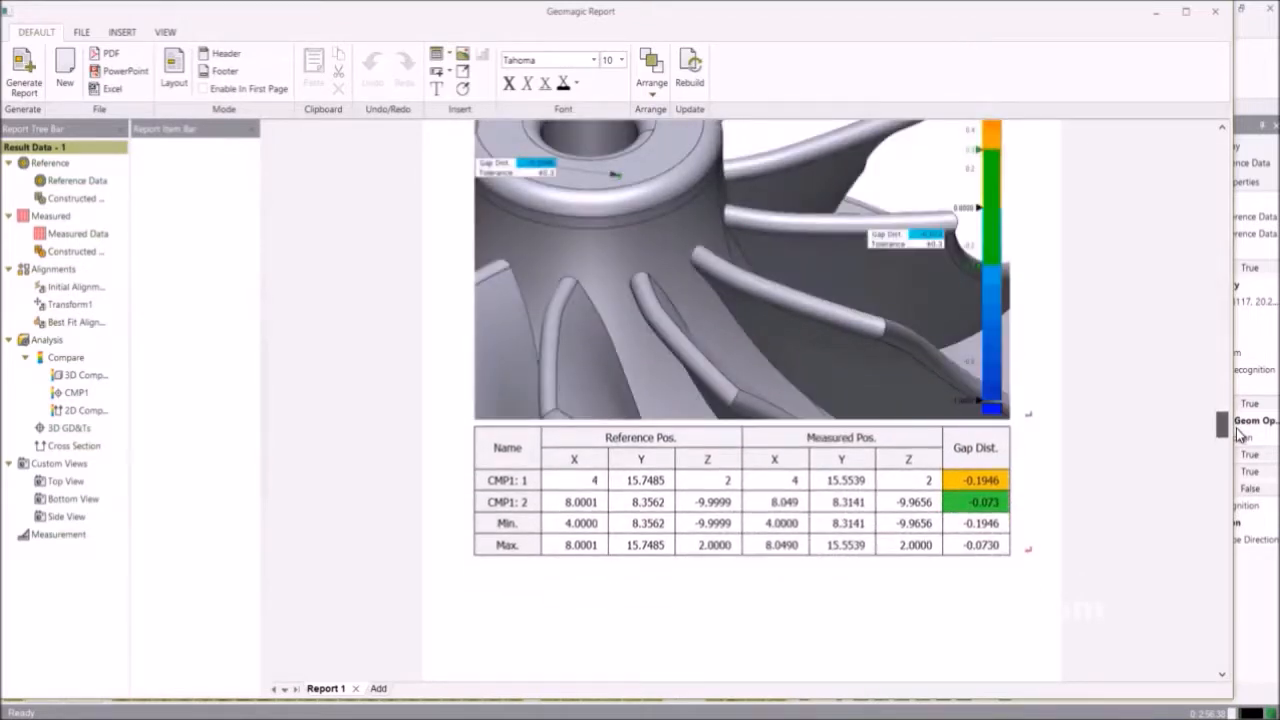
drag(1240, 435, 1231, 464)
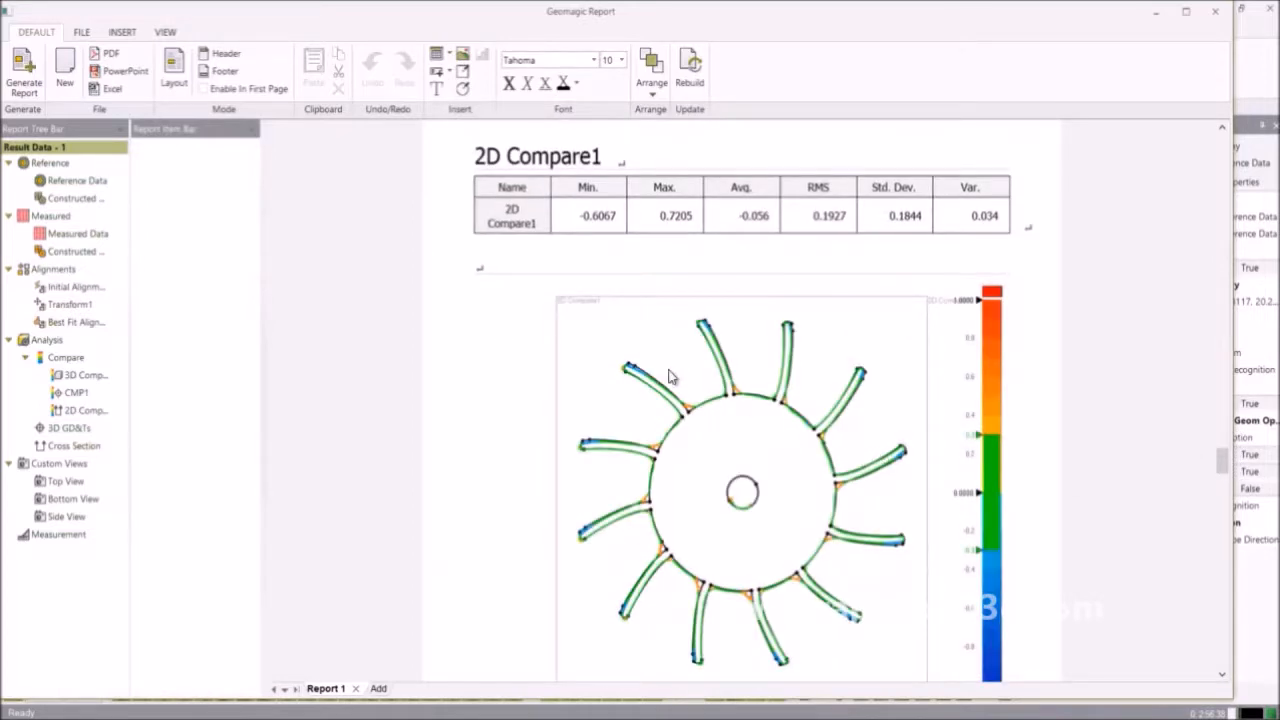
Review the Top, Bottom and Side View pages, then start the PDF export.
scroll(670, 369, down, 10)
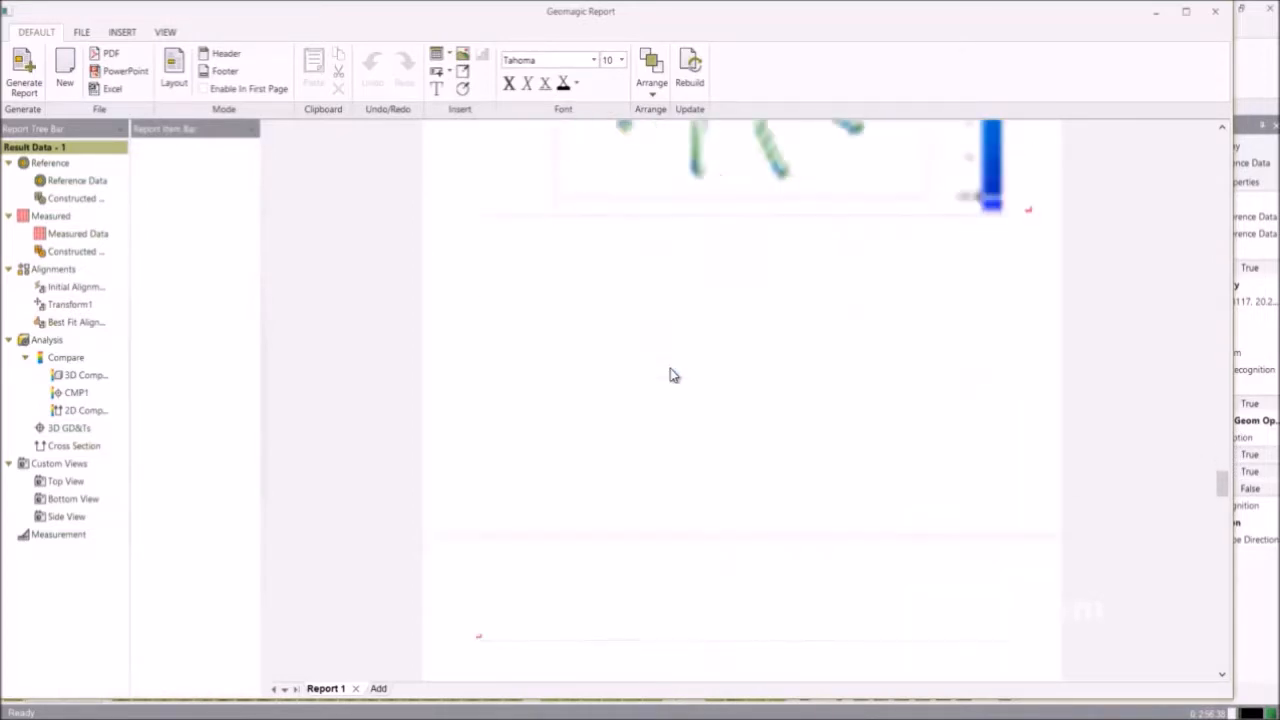
scroll(673, 375, down, 5)
scroll(672, 375, down, 15)
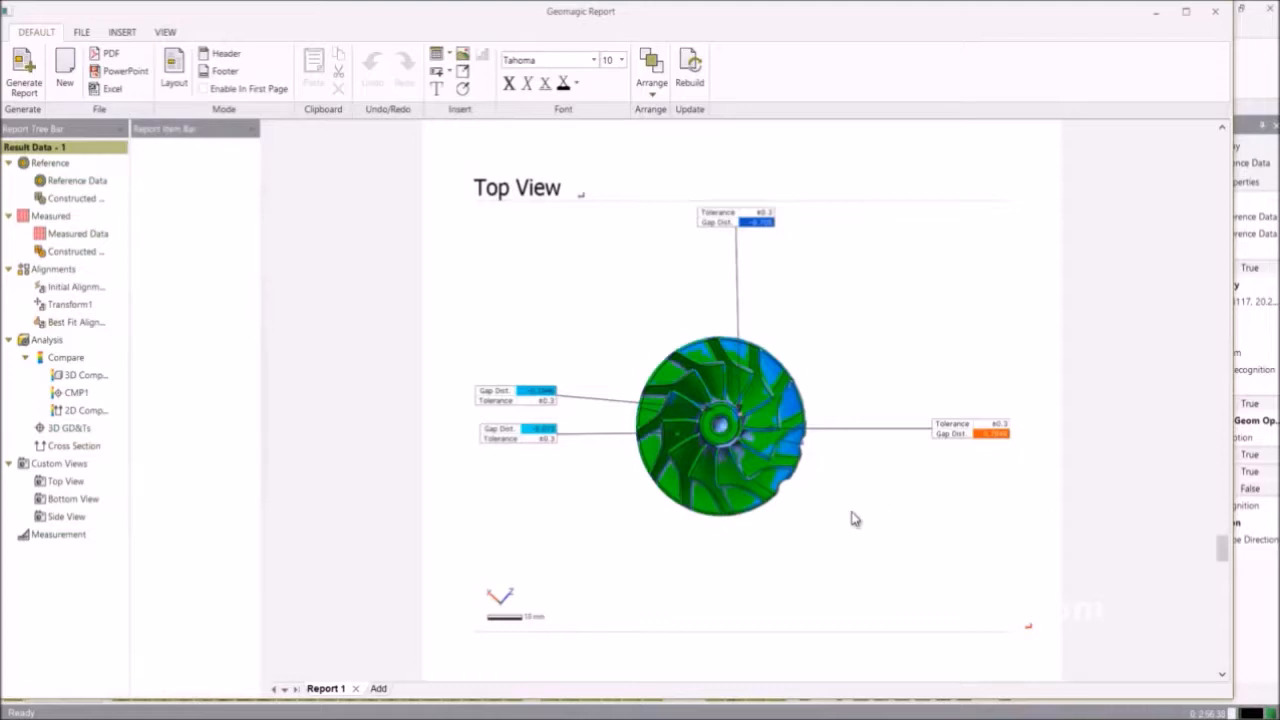
scroll(855, 518, down, 5)
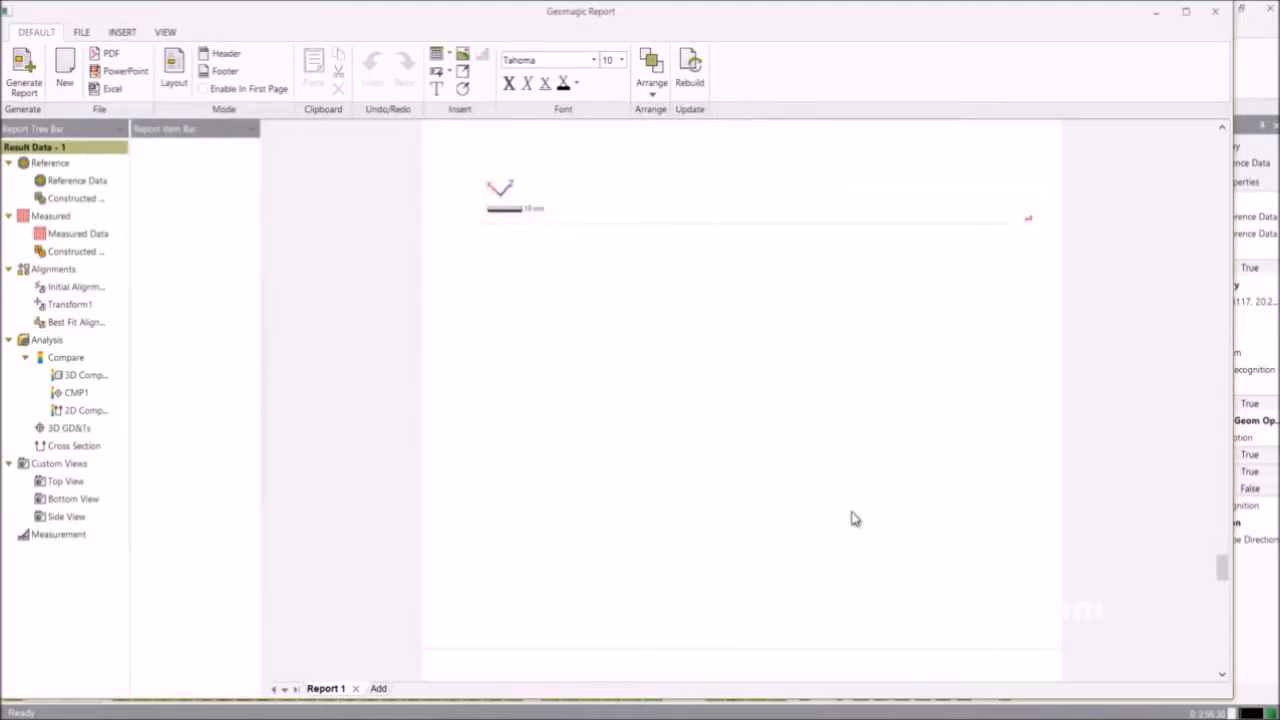
scroll(855, 518, down, 5)
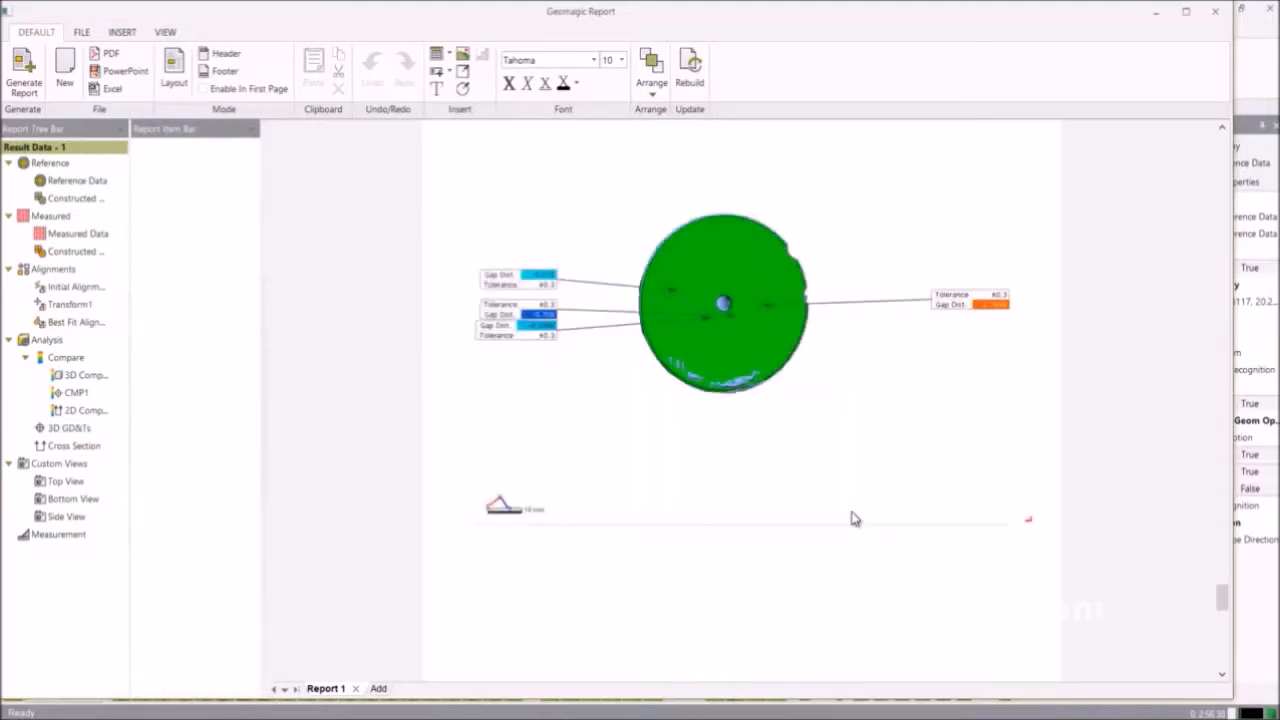
scroll(855, 518, down, 6)
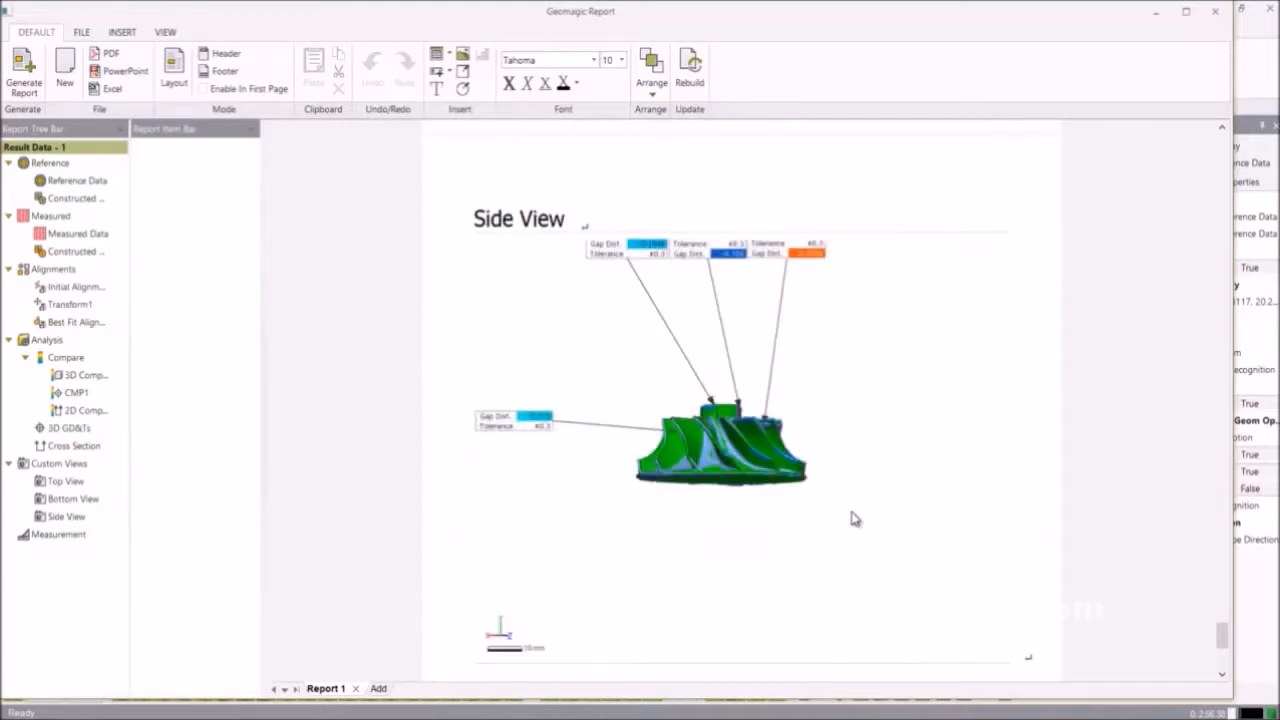
scroll(855, 518, down, 5)
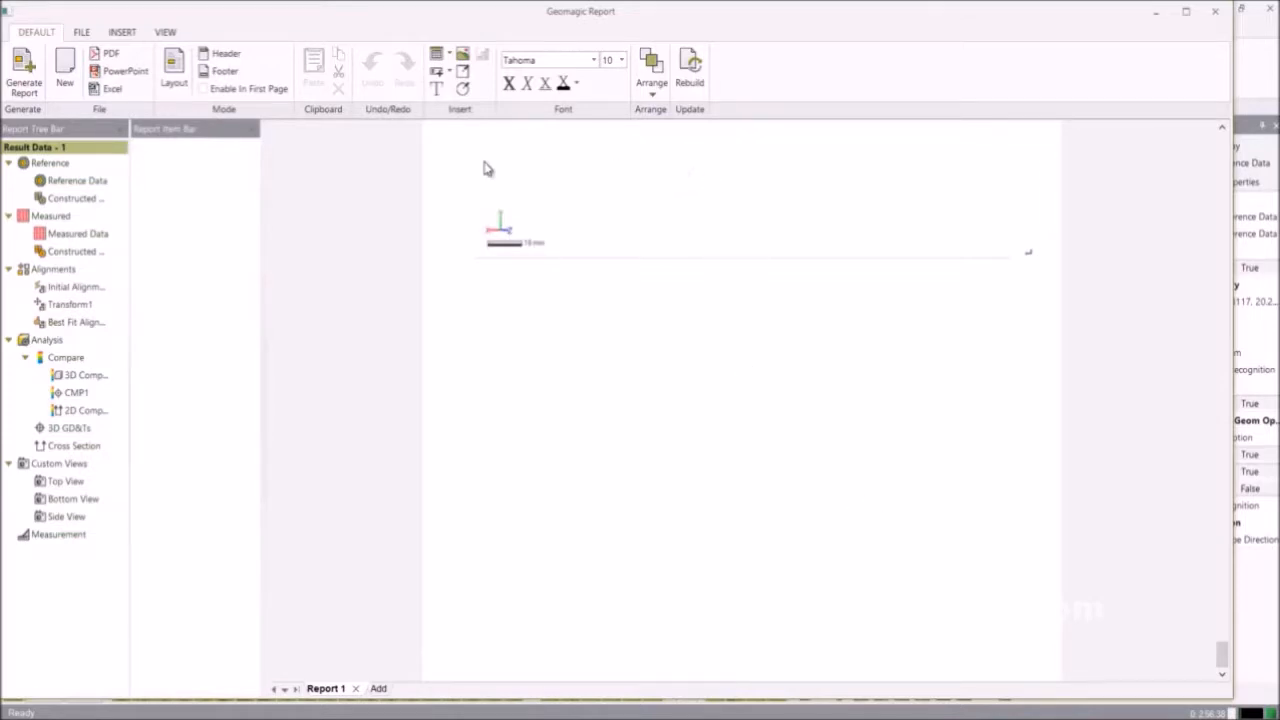
click(95, 56)
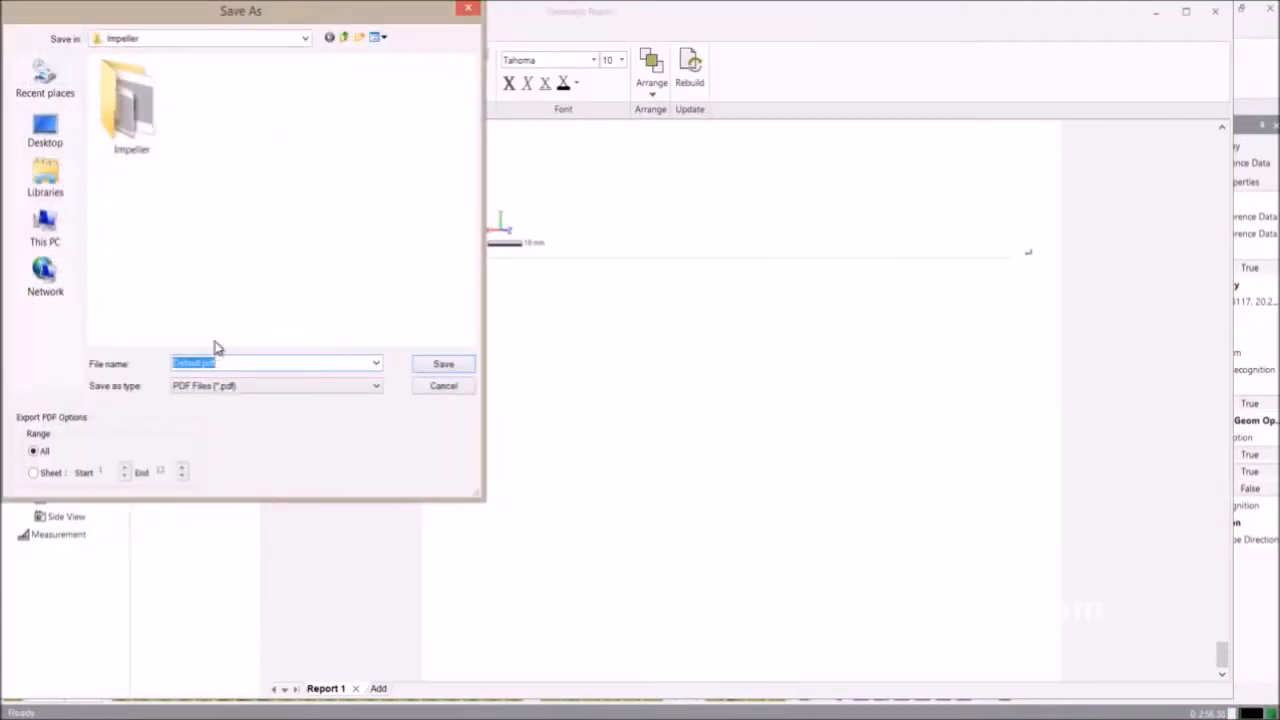
Export the whole report as 'Report for Impeller' PDF in the Impeller folder.
text(Report for Impeller)
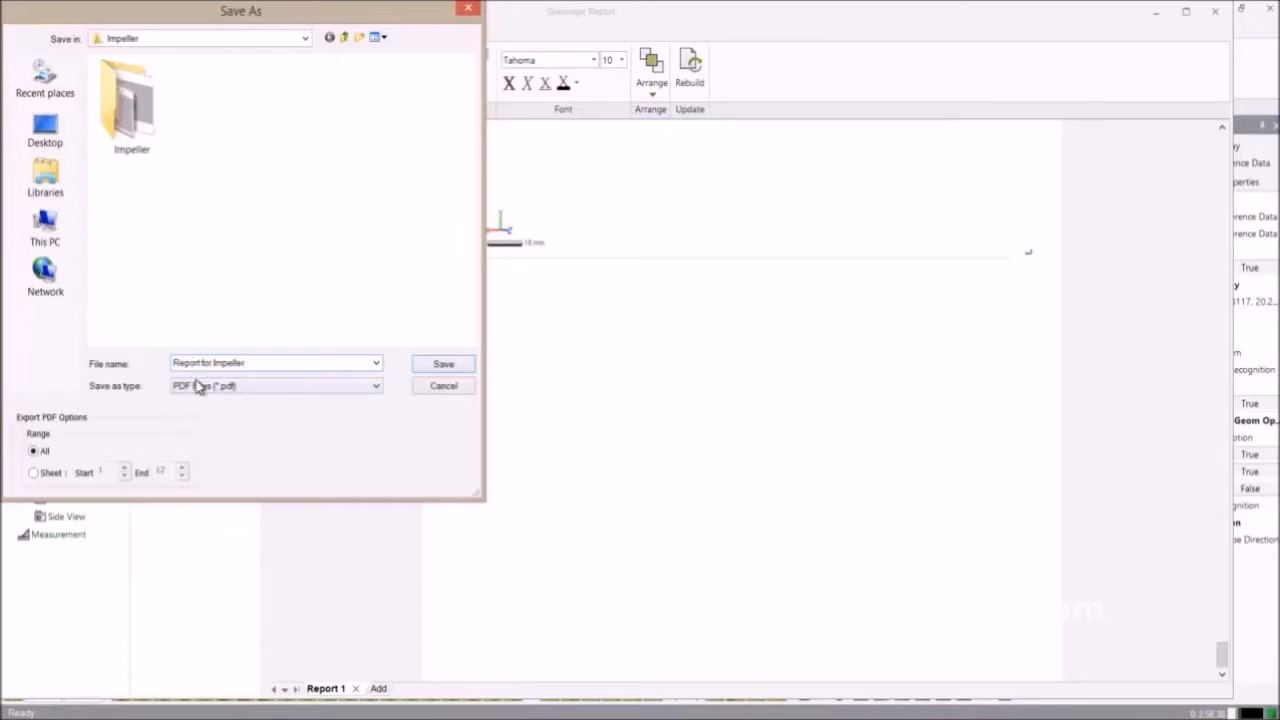
click(445, 367)
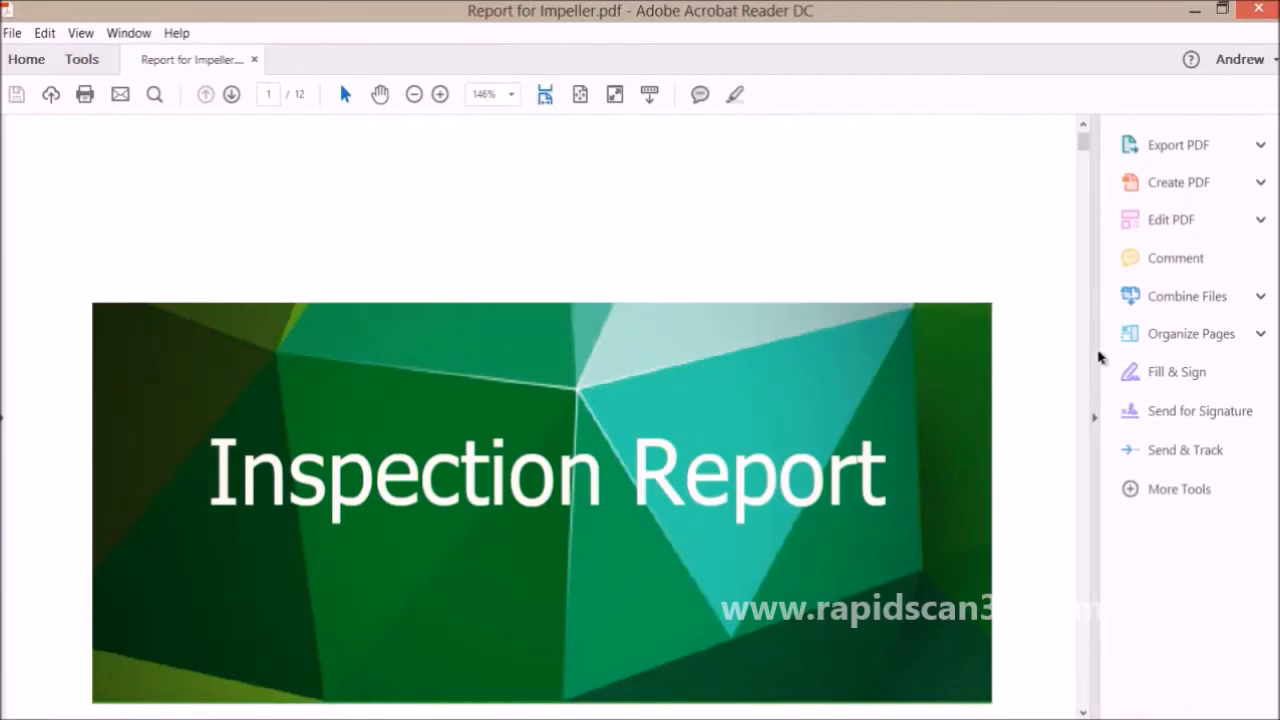
Hide the Tools pane and zoom the PDF out to 75%.
click(1094, 418)
click(414, 94)
click(414, 94)
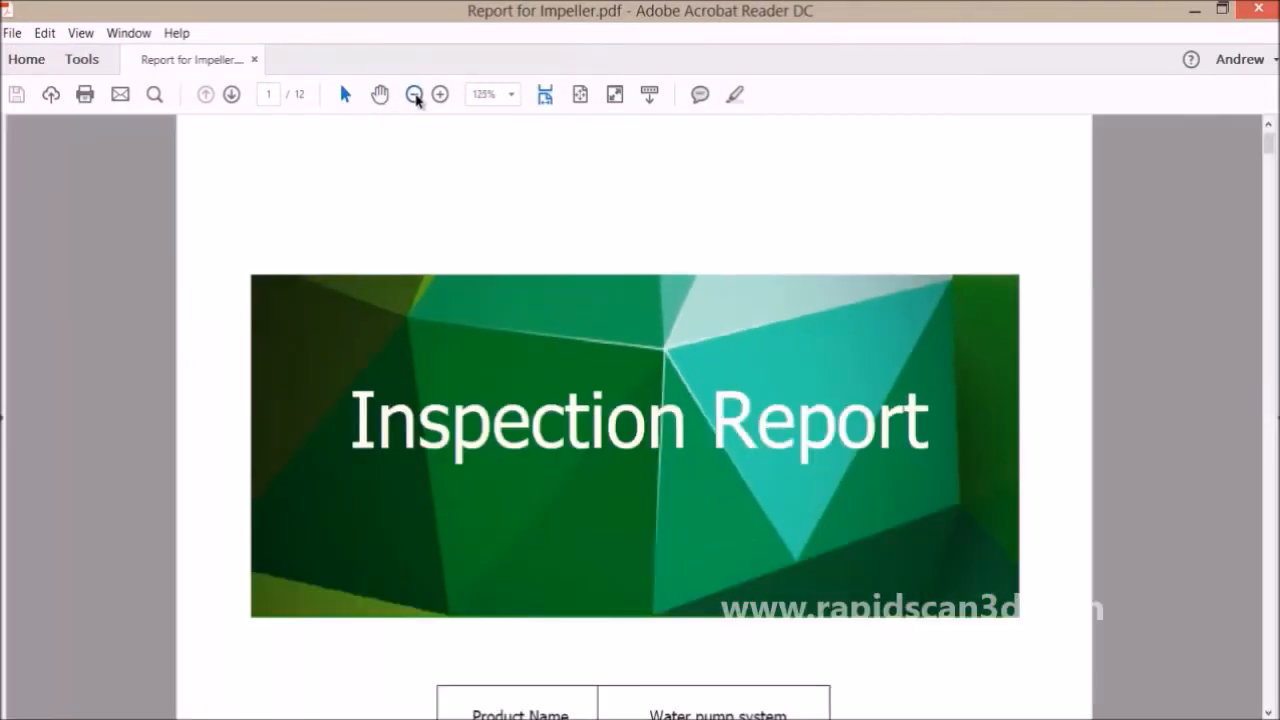
click(414, 94)
click(414, 94)
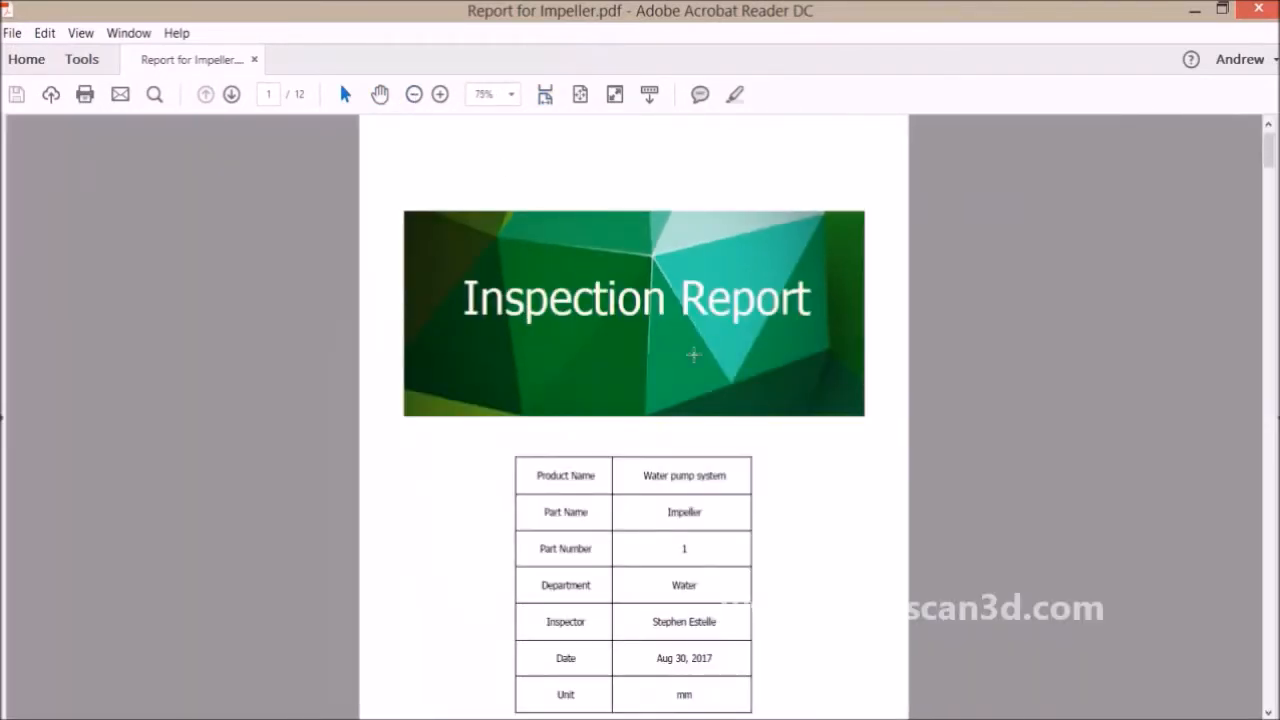
Scroll through the 12 report pages, then return to page 1.
scroll(773, 489, down, 10)
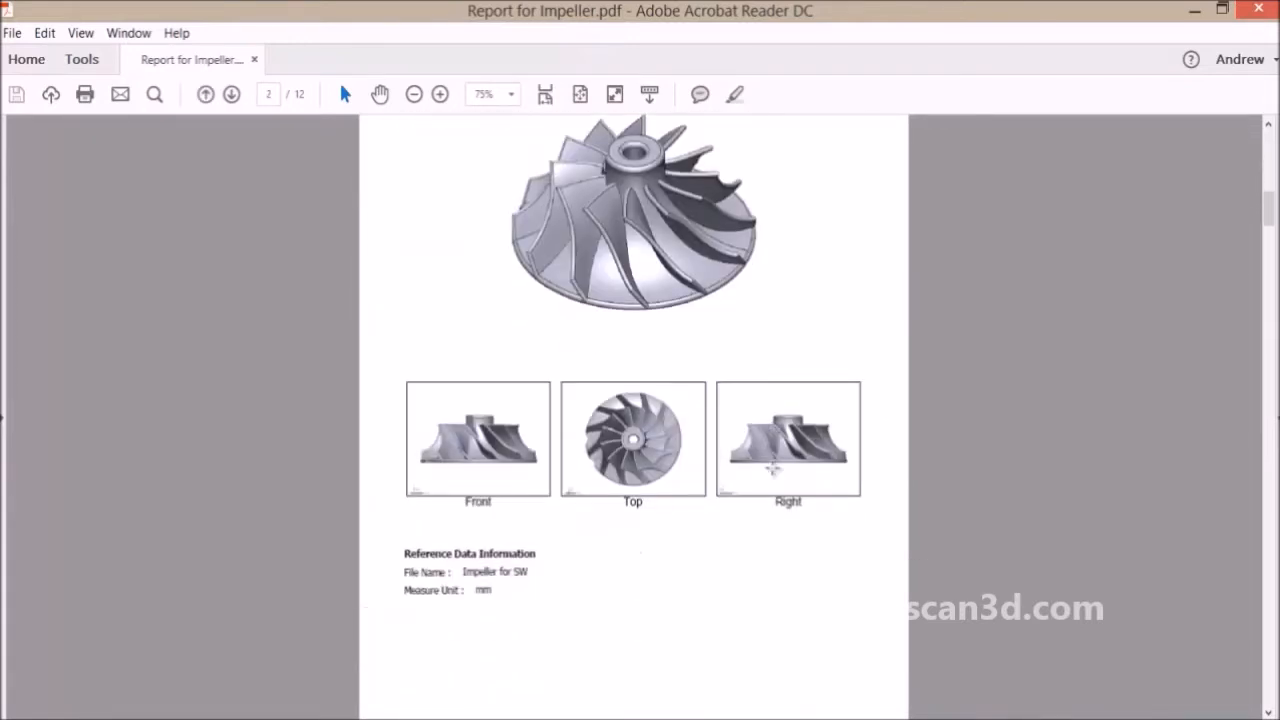
scroll(773, 468, down, 12)
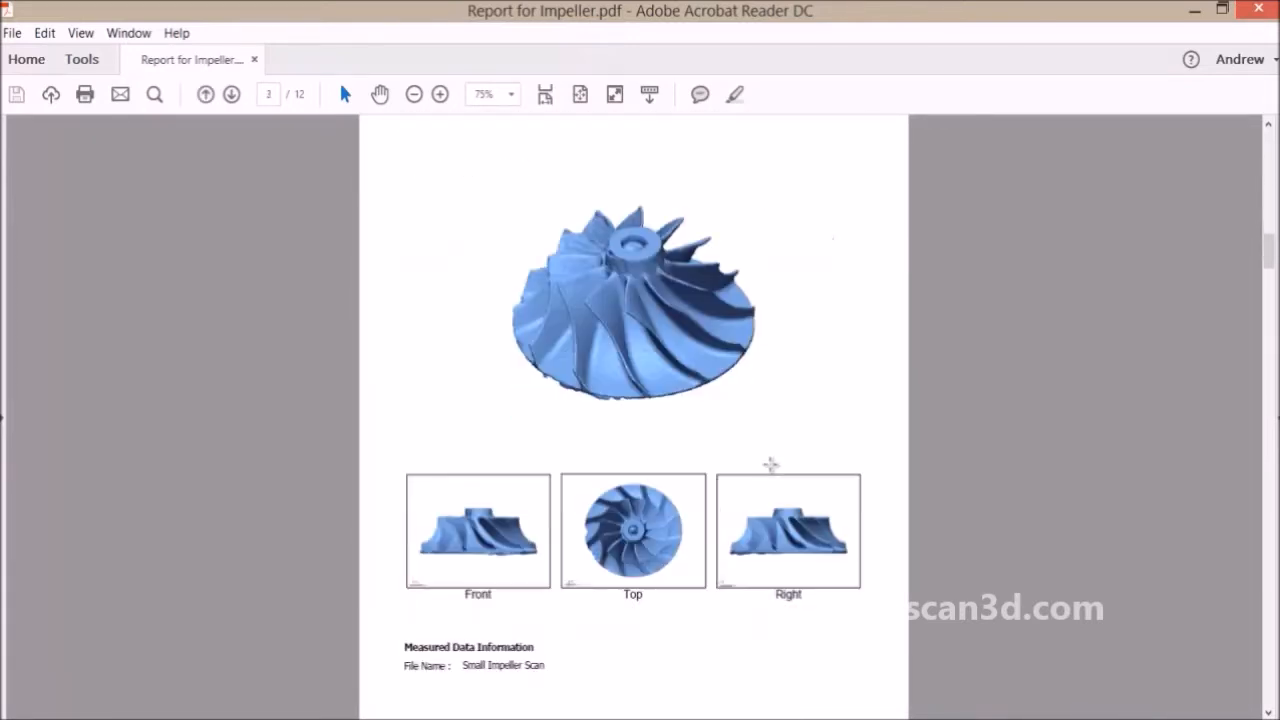
scroll(769, 462, down, 15)
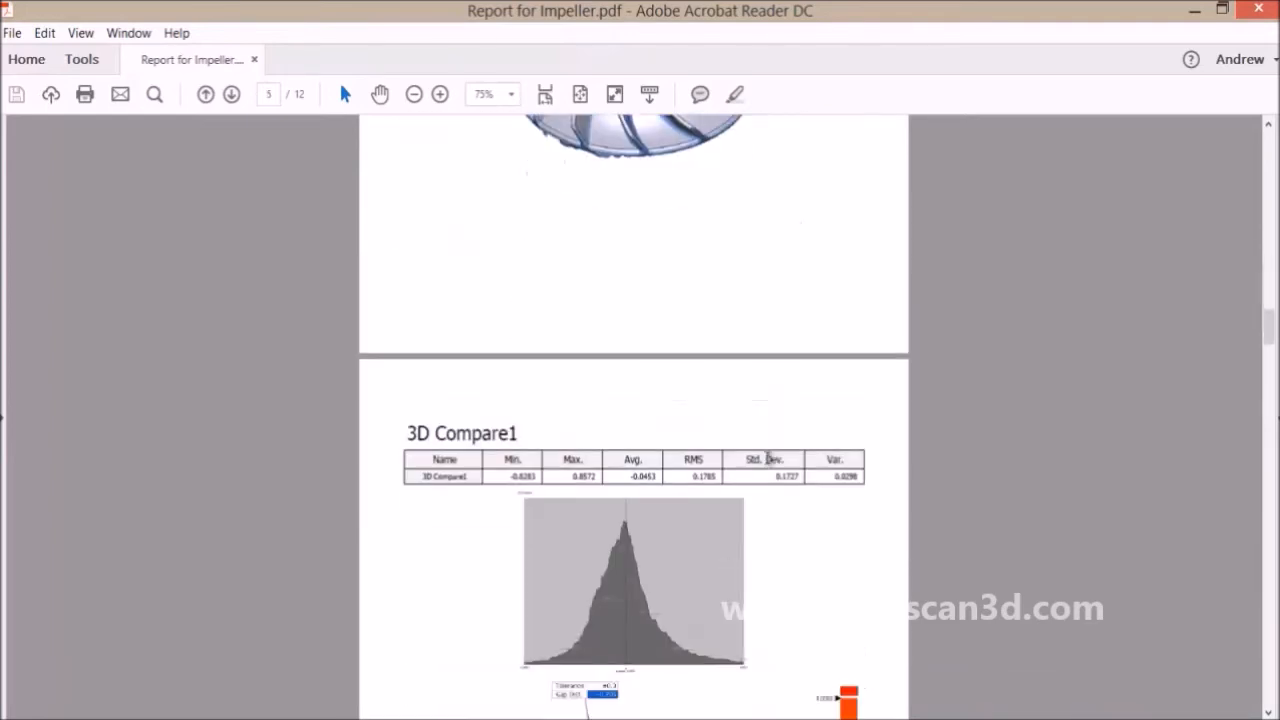
scroll(767, 458, down, 5)
scroll(767, 458, up, 5)
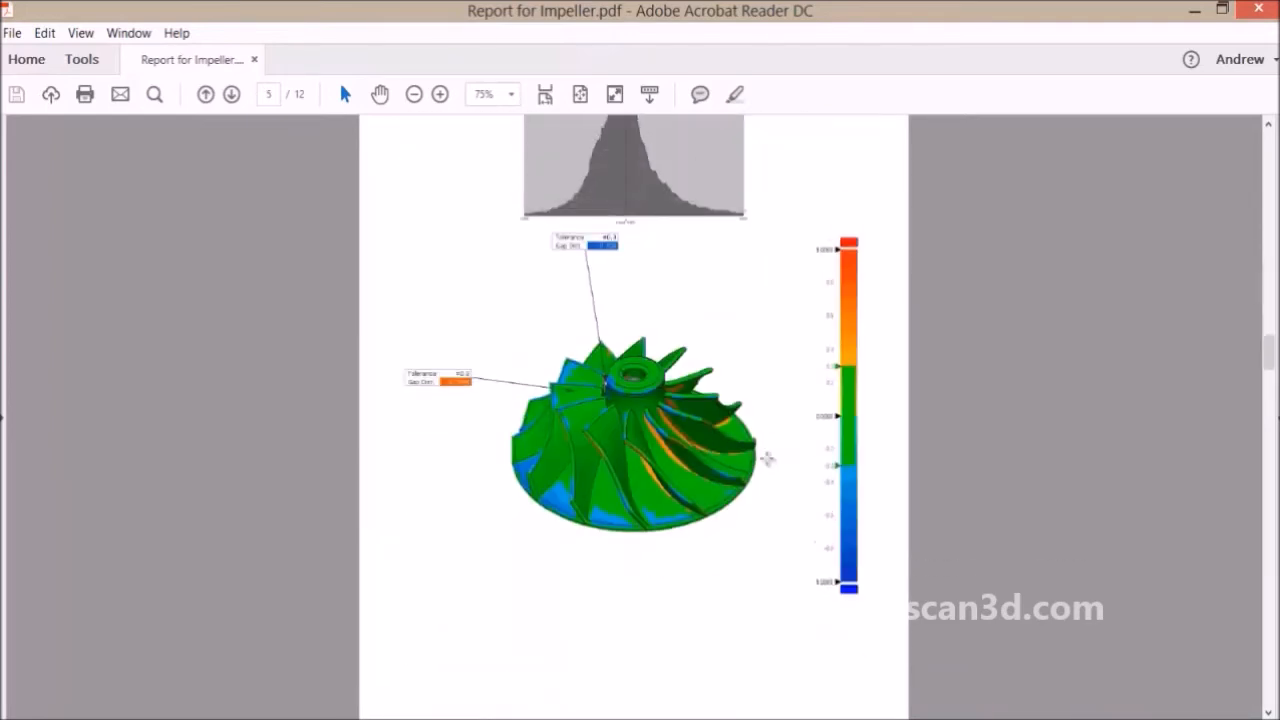
scroll(767, 458, down, 6)
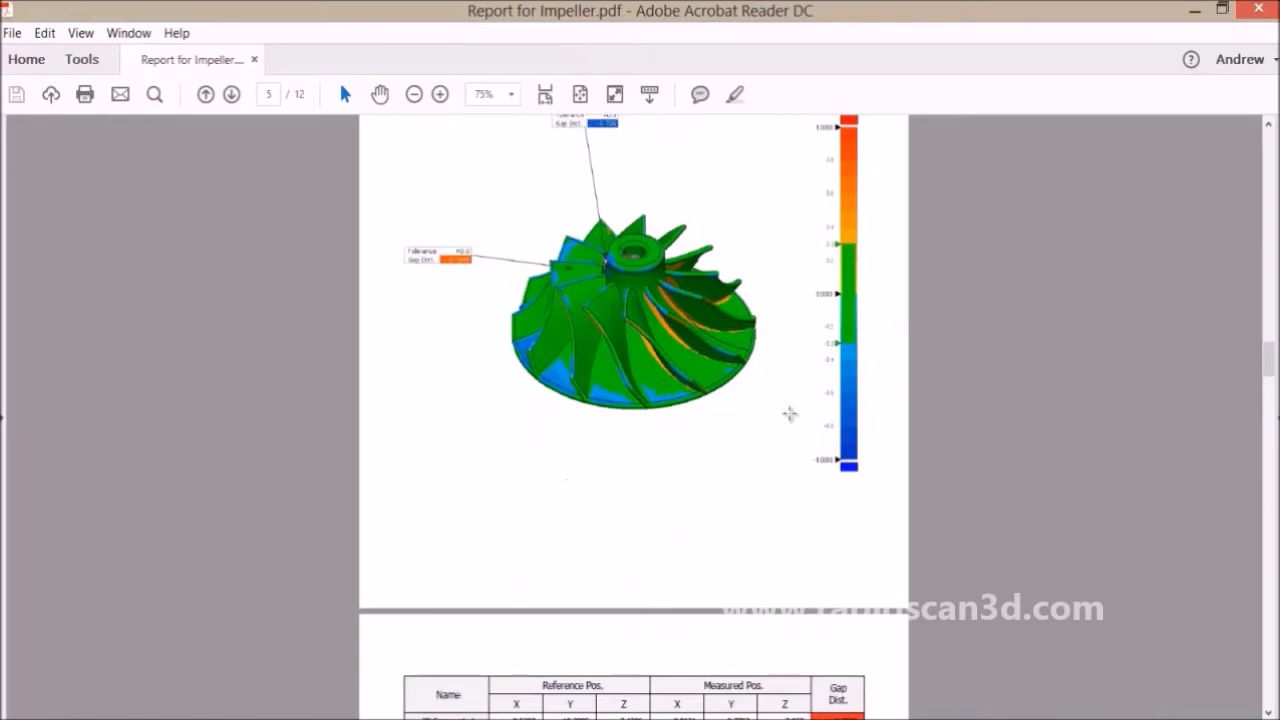
drag(1270, 365, 1271, 140)
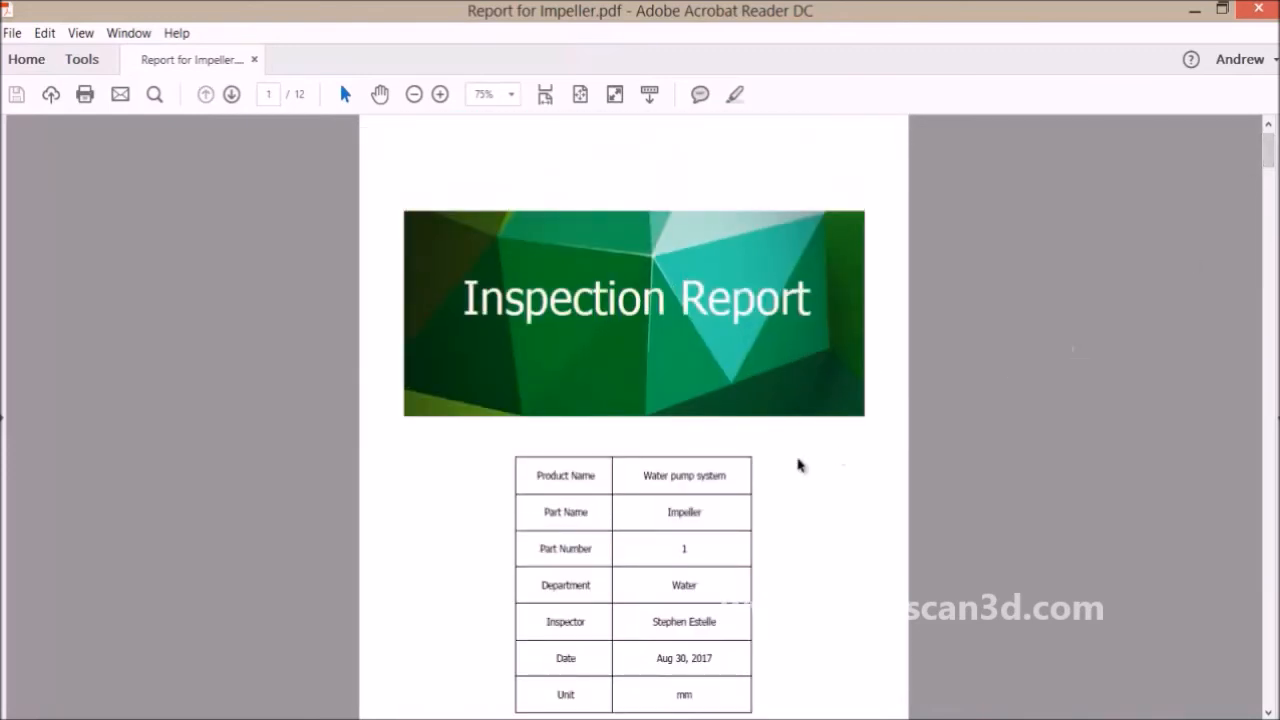